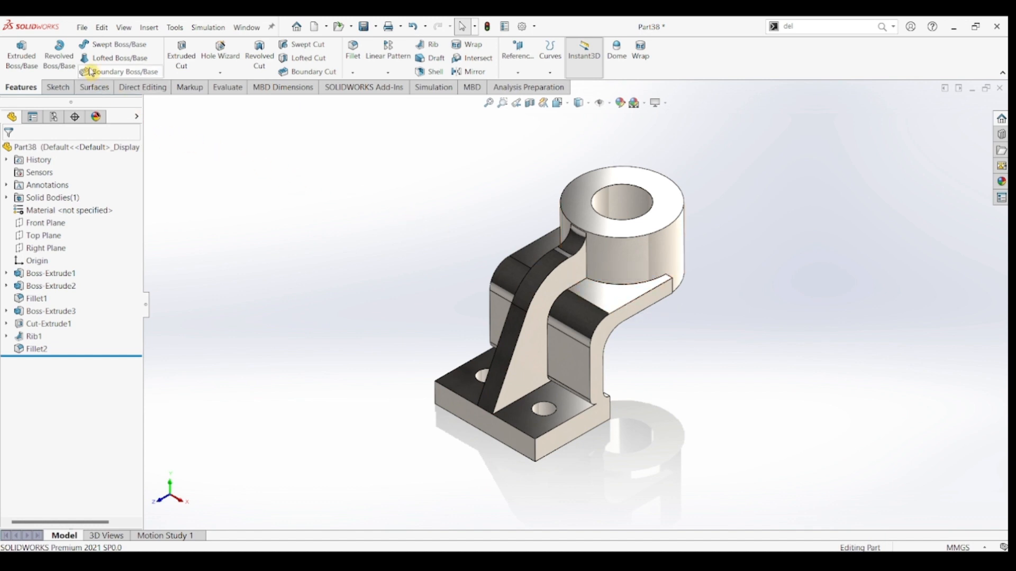
Create a new, empty part document.
{"action": "left_click", "coordinate": [82, 26]}
{"action": "left_click", "coordinate": [96, 47]}
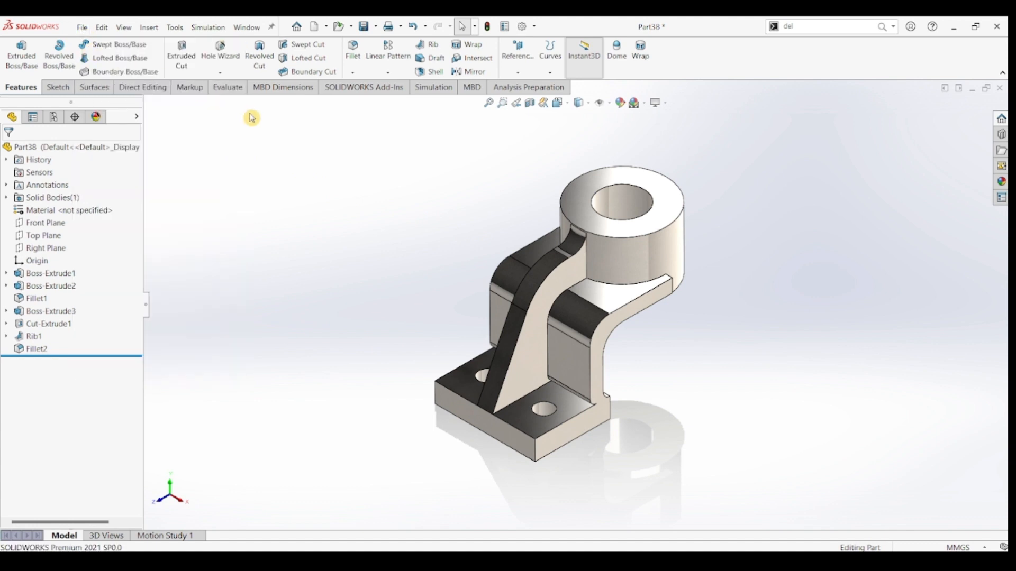
{"action": "left_click", "coordinate": [582, 394]}
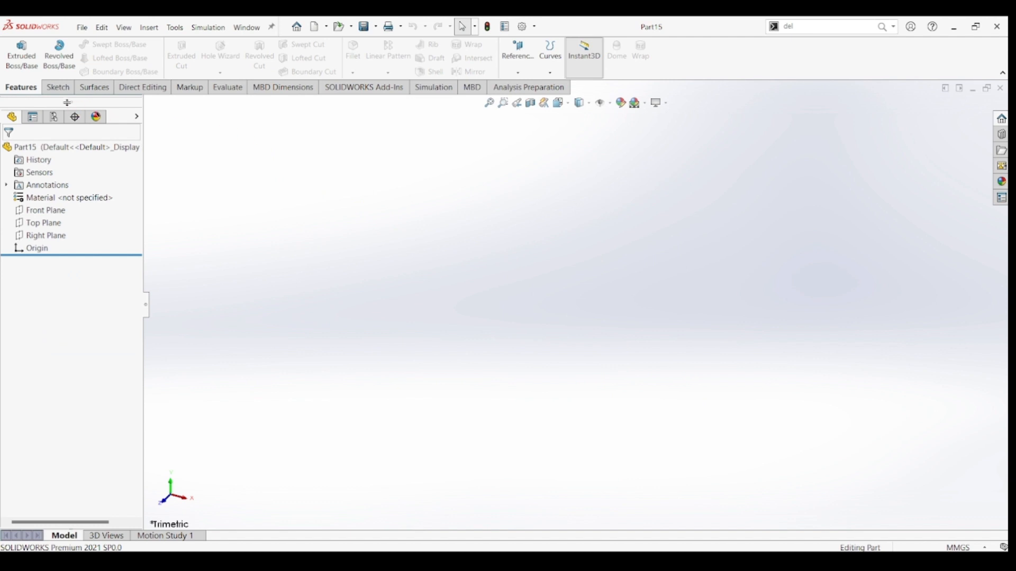
Open a sketch on the Top Plane and draw a center rectangle about 151 by 103 mm centred on the origin.
{"action": "left_click", "coordinate": [60, 91]}
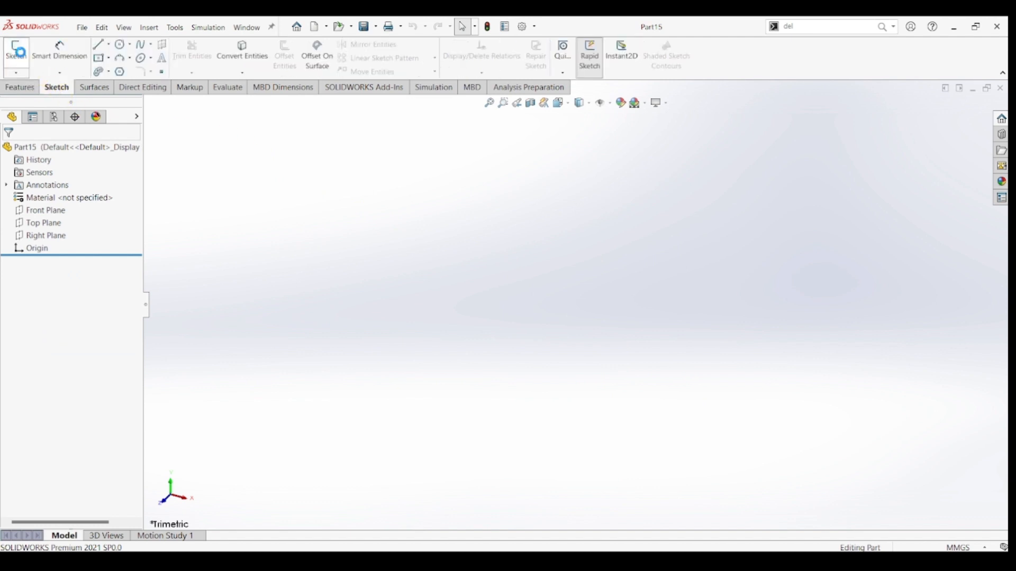
{"action": "left_click", "coordinate": [16, 51]}
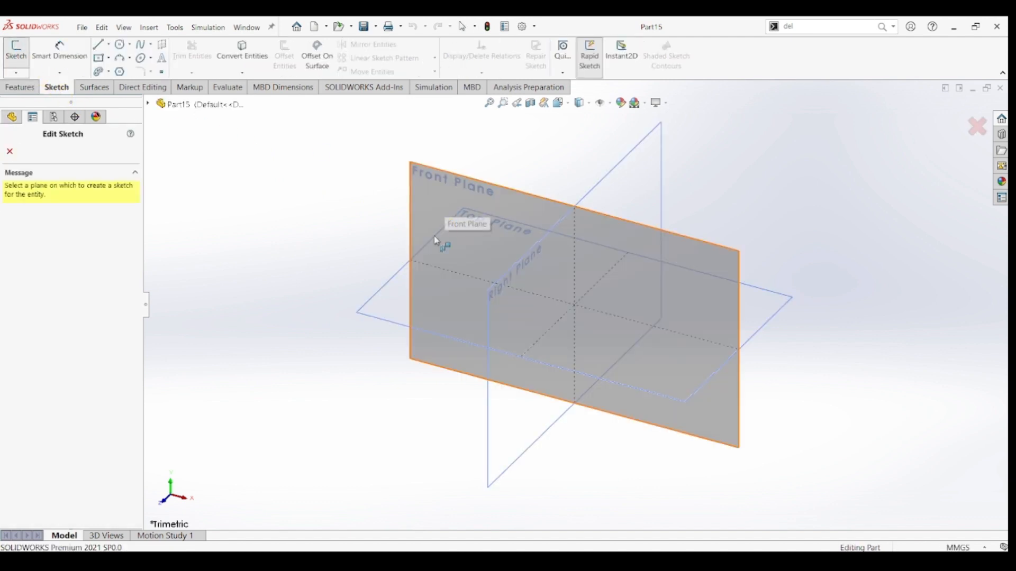
{"action": "left_click", "coordinate": [391, 306]}
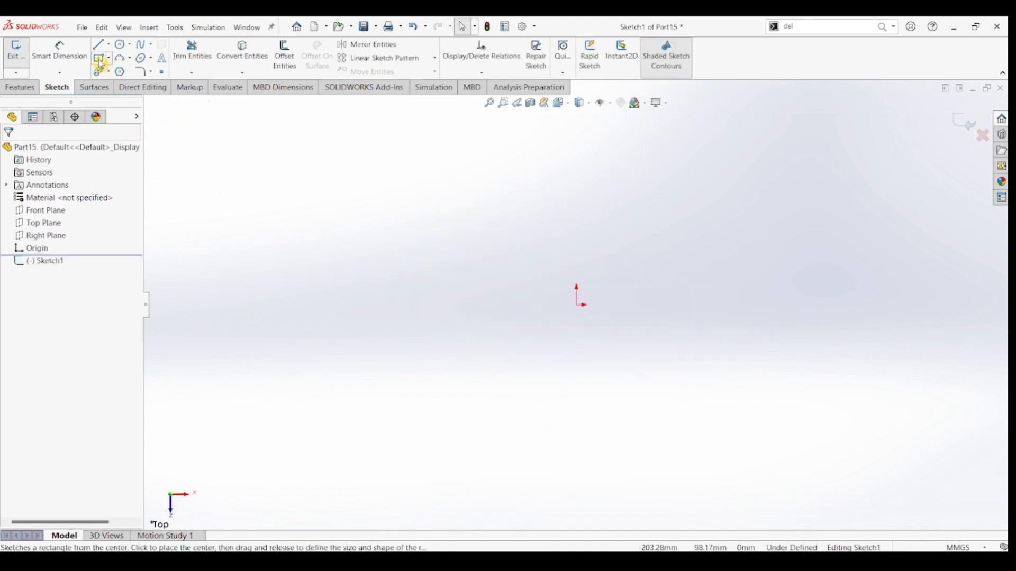
{"action": "left_click", "coordinate": [580, 305]}
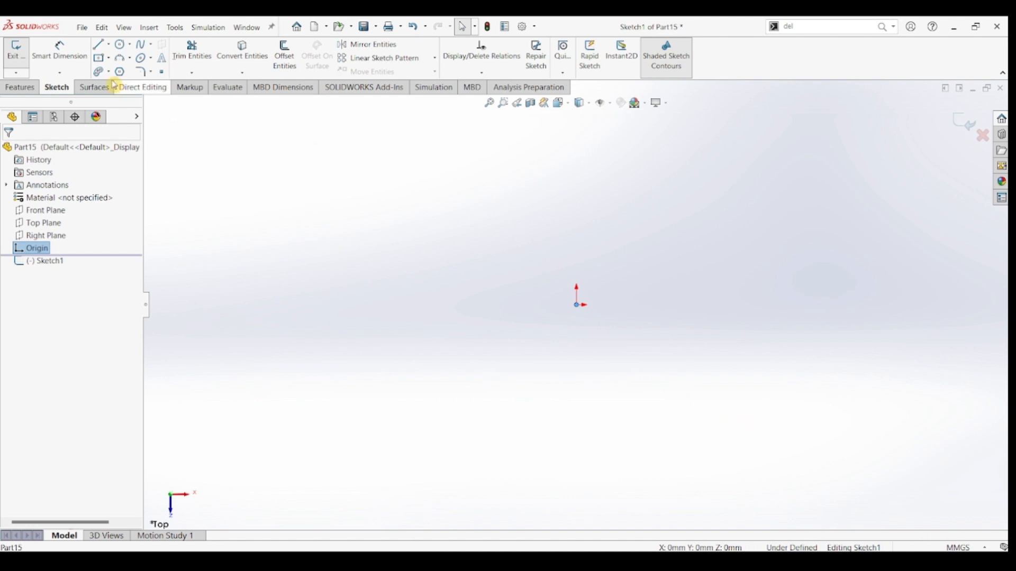
{"action": "left_click", "coordinate": [100, 57]}
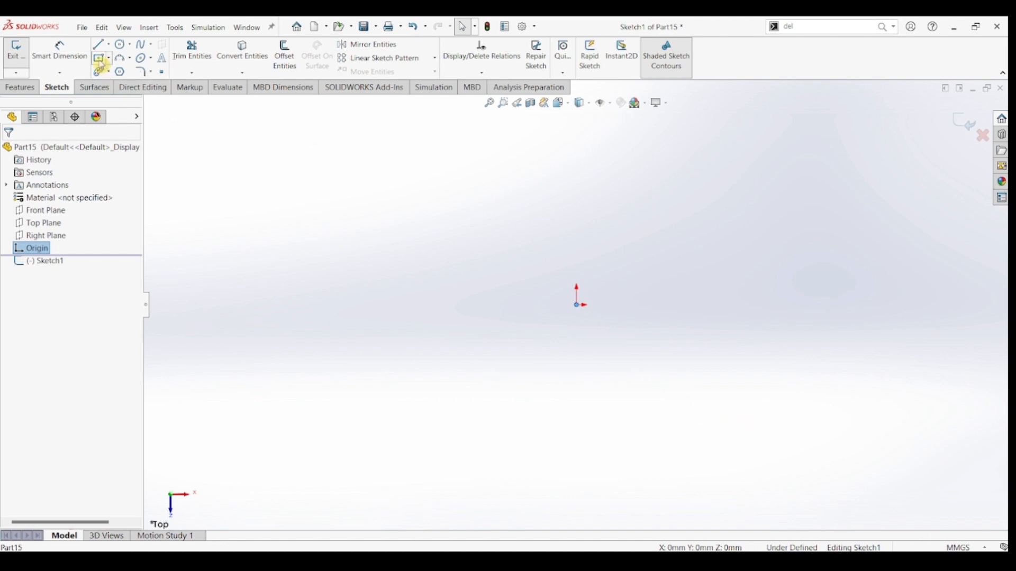
{"action": "left_click", "coordinate": [577, 305]}
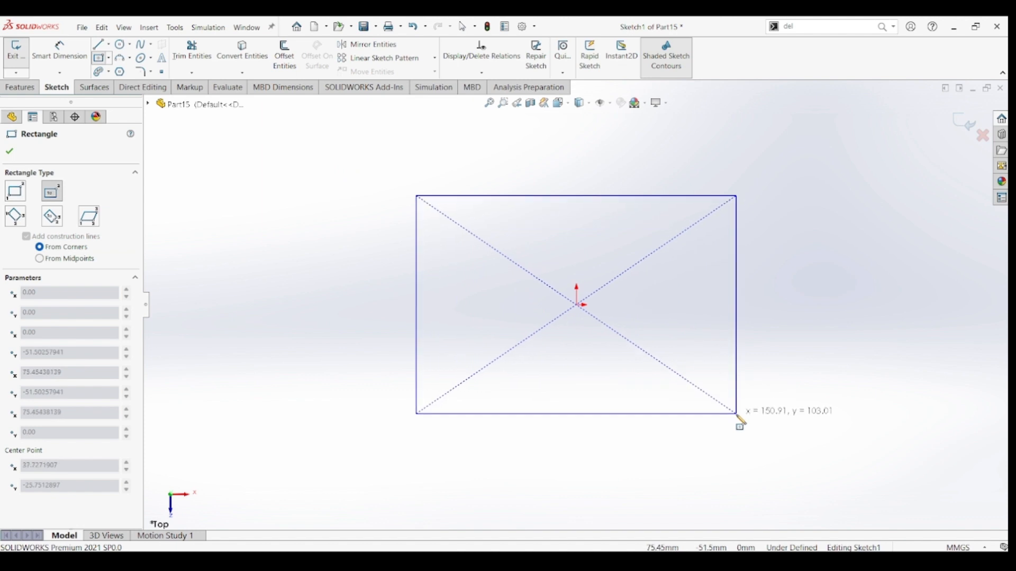
{"action": "left_click", "coordinate": [737, 414]}
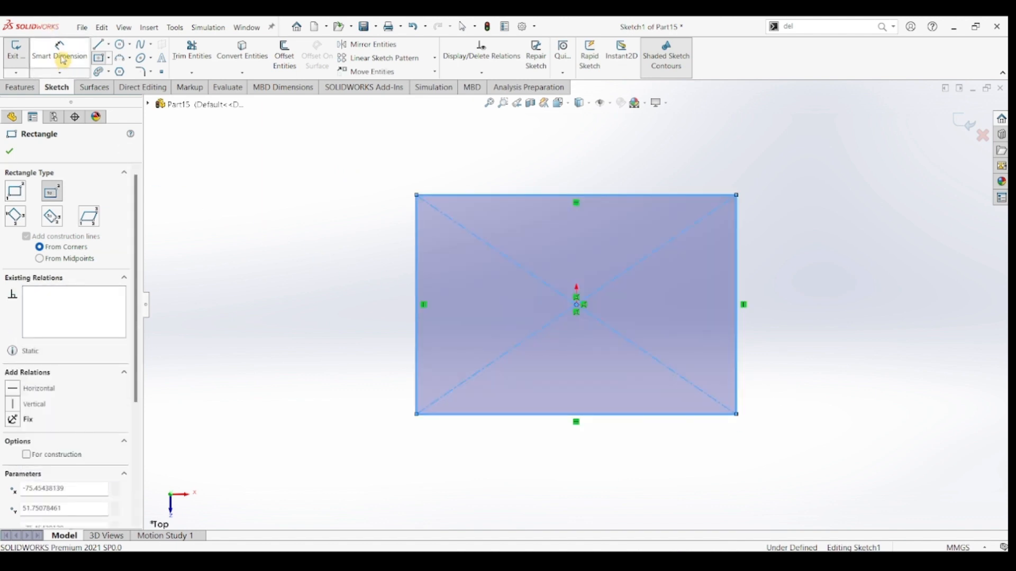
Dimension the rectangle to 92 mm wide and 68 mm high.
{"action": "left_click", "coordinate": [60, 51]}
{"action": "left_click", "coordinate": [618, 465]}
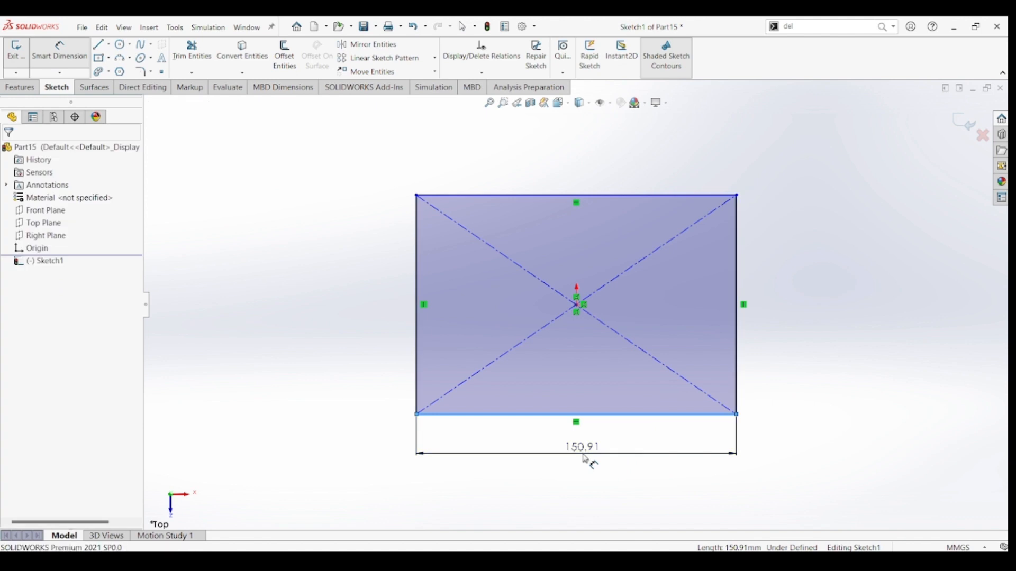
{"action": "left_click", "coordinate": [587, 459]}
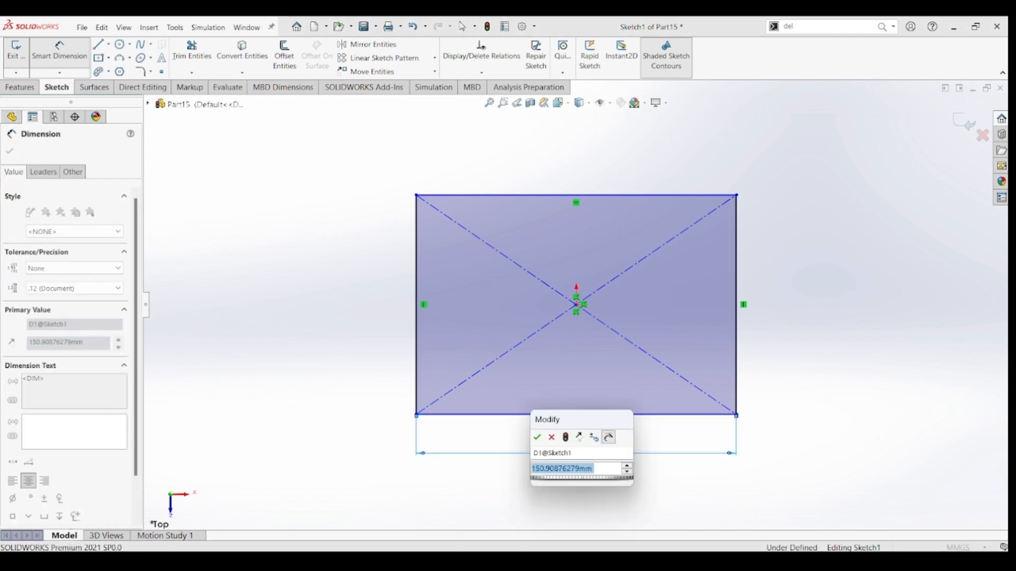
{"action": "type", "text": "92"}
{"action": "key", "text": "Return"}
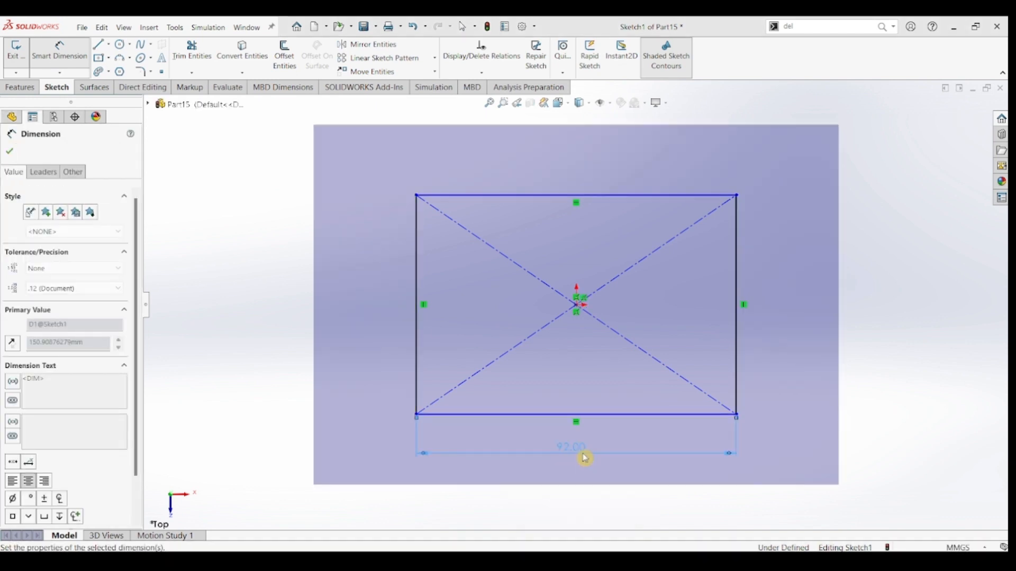
{"action": "left_click", "coordinate": [738, 277]}
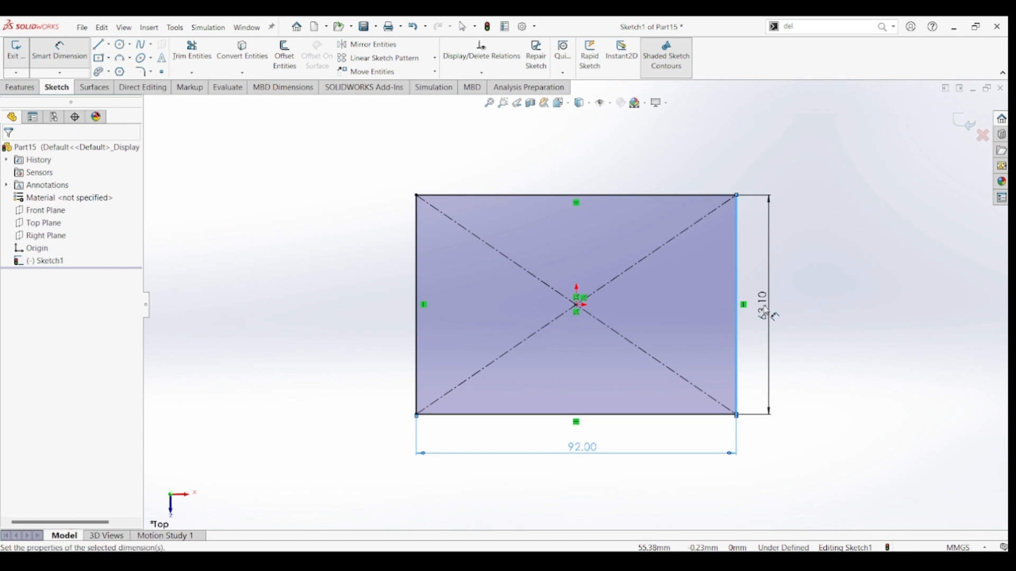
{"action": "left_click", "coordinate": [770, 313]}
{"action": "type", "text": "68"}
{"action": "key", "text": "Return"}
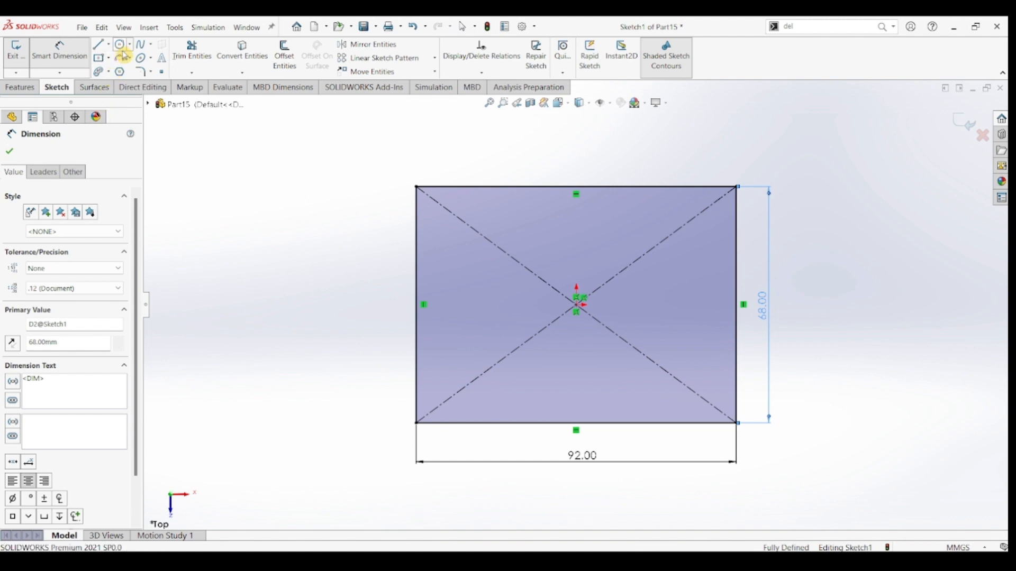
Draw a circle inside the rectangle, right of the origin, and set its diameter to 16 mm.
{"action": "key", "text": "c"}
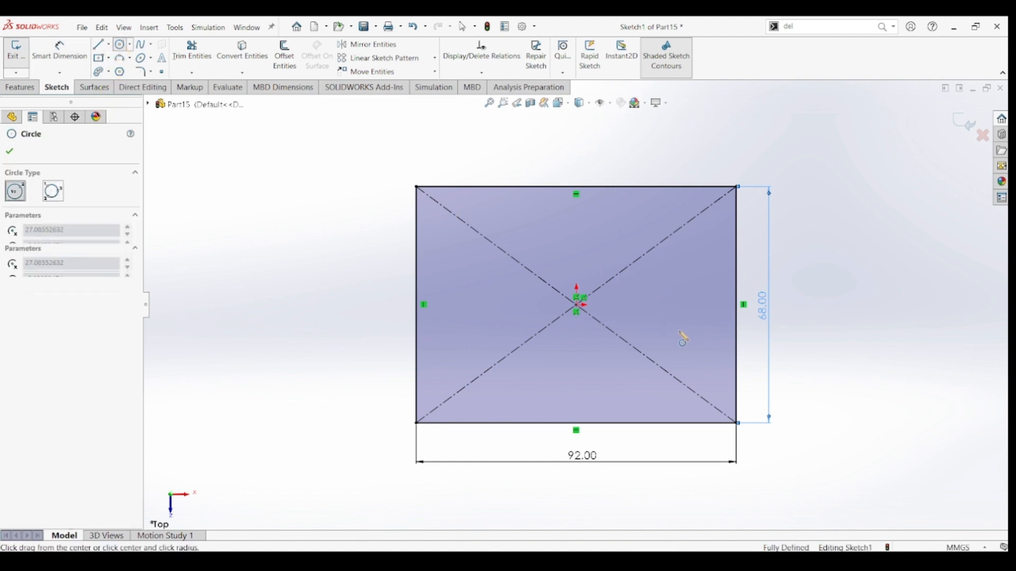
{"action": "left_click", "coordinate": [670, 322]}
{"action": "left_click", "coordinate": [688, 349]}
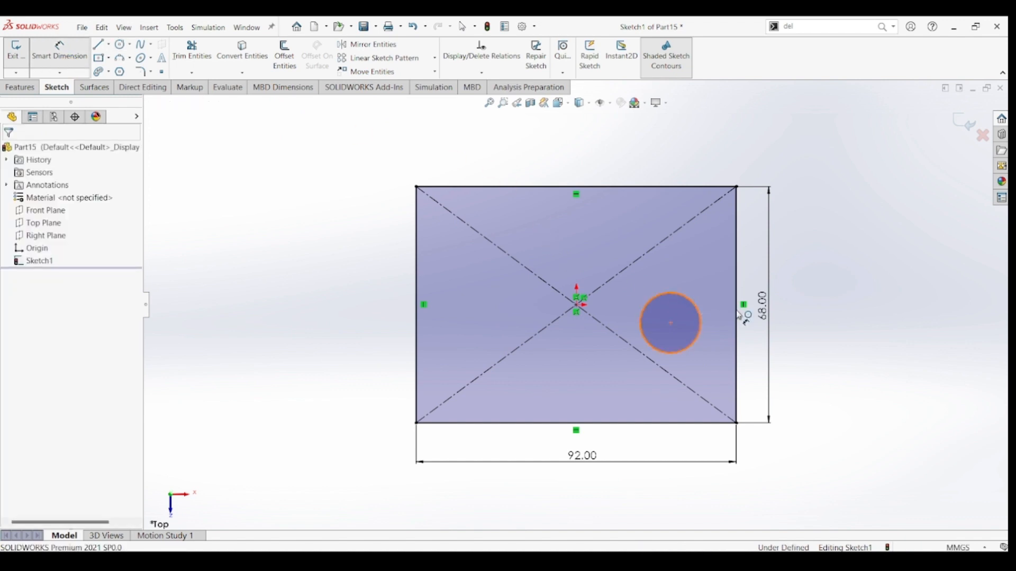
{"action": "key", "text": "d"}
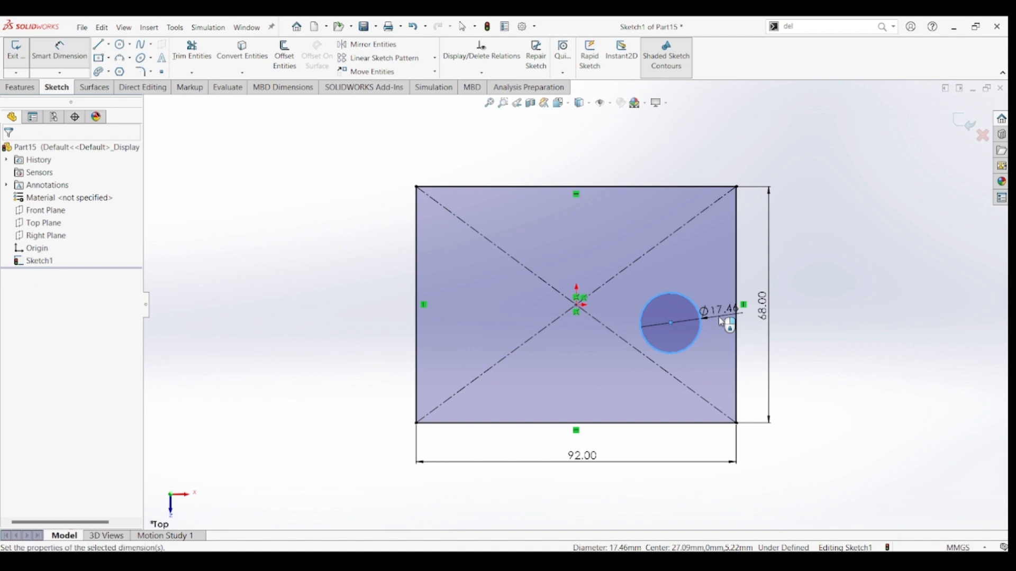
{"action": "left_click", "coordinate": [719, 318]}
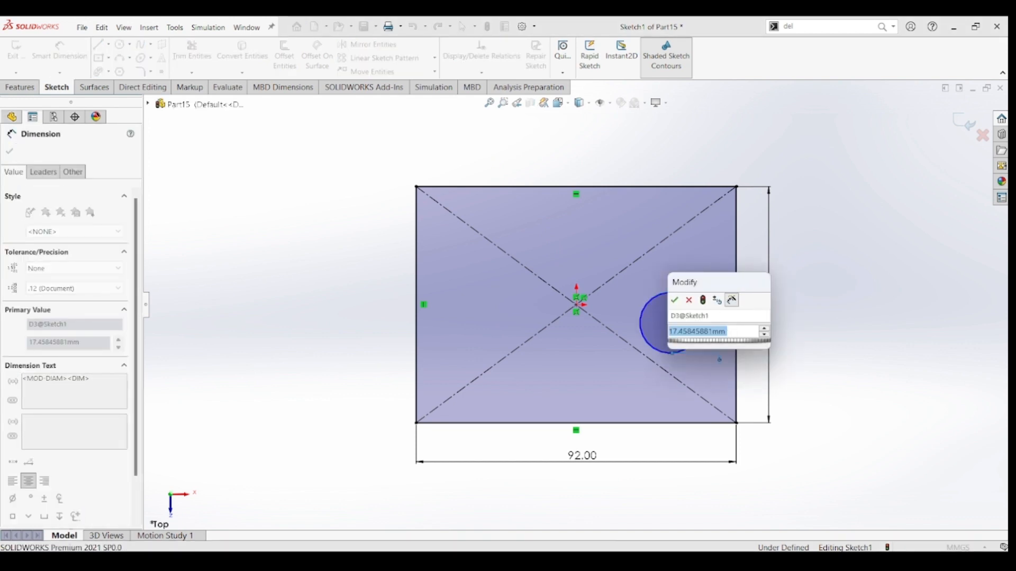
{"action": "type", "text": "18"}
{"action": "key", "text": "Return"}
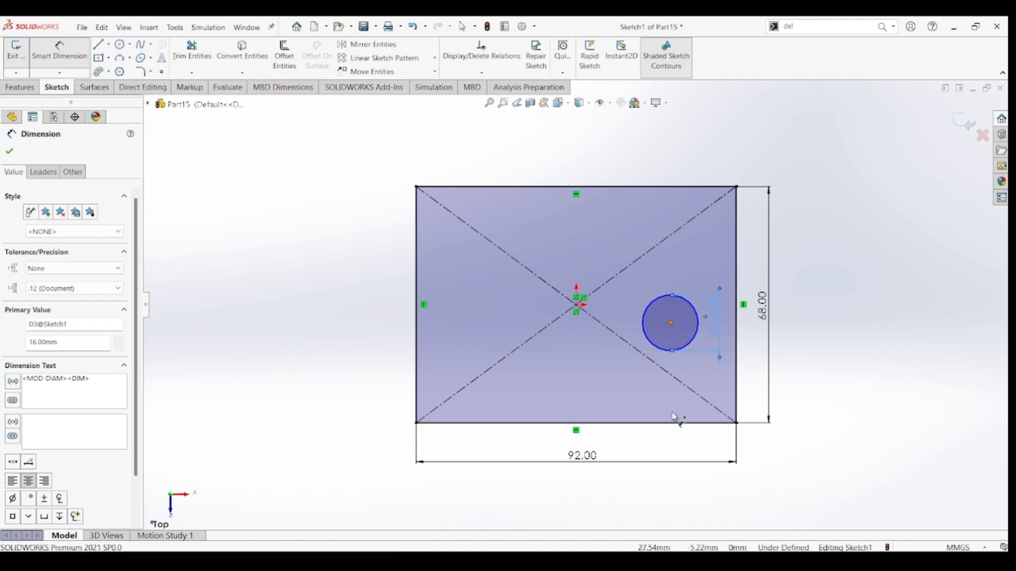
Locate the circle's center 28 mm above the rectangle's lower edge and 20 mm from its right edge.
{"action": "left_click", "coordinate": [798, 359]}
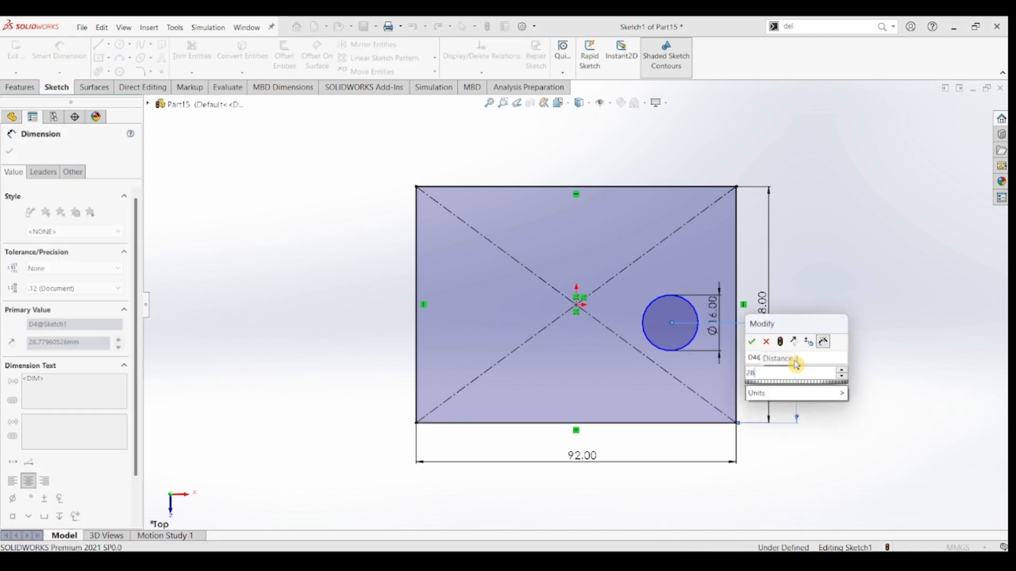
{"action": "key", "text": "Return"}
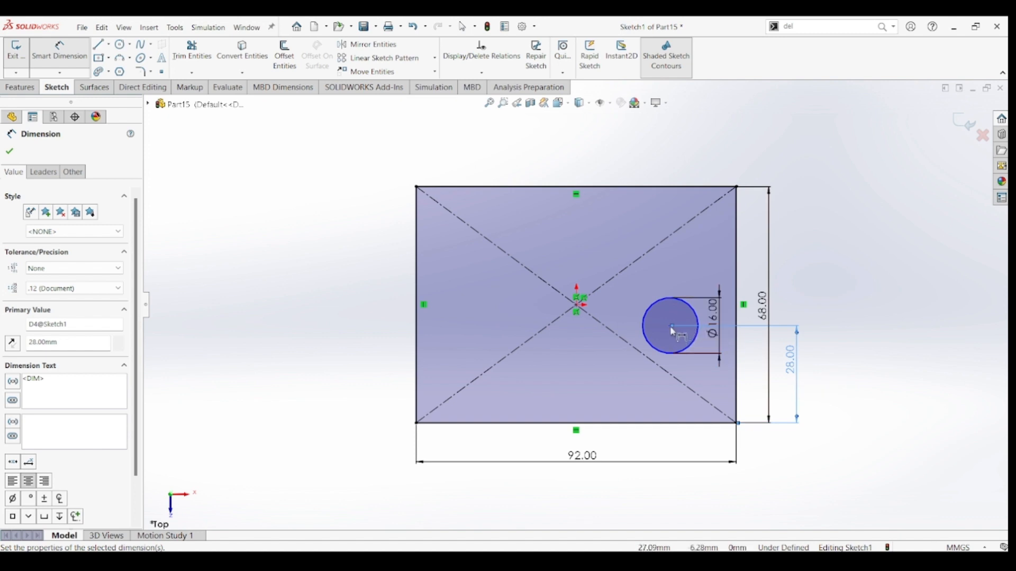
{"action": "left_click", "coordinate": [741, 310]}
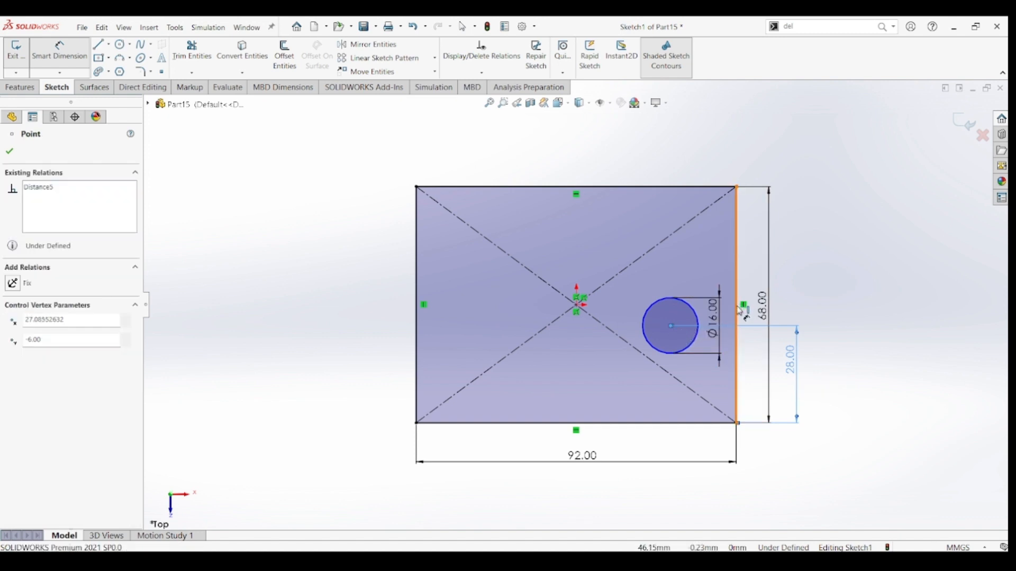
{"action": "left_click", "coordinate": [694, 162]}
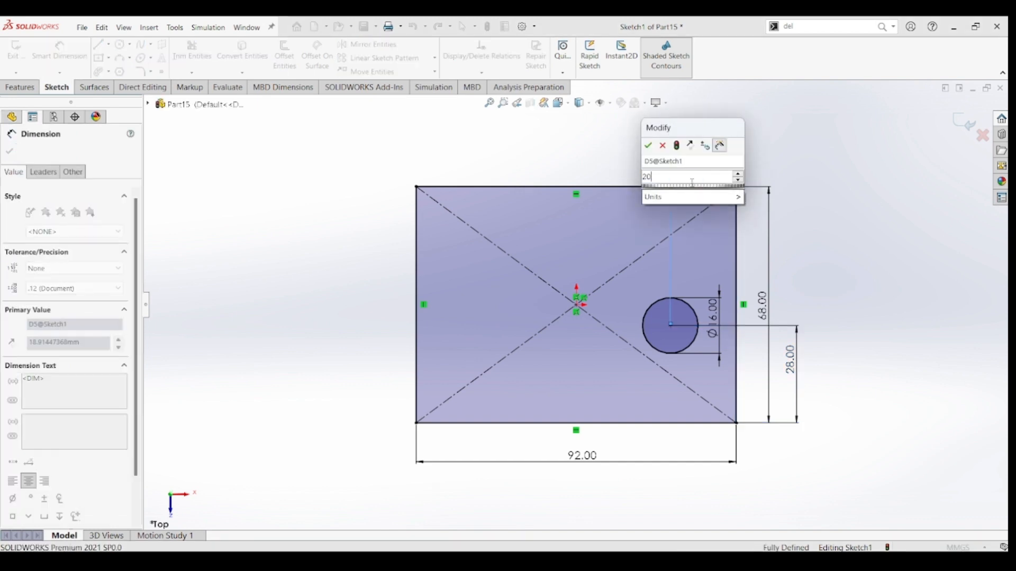
{"action": "key", "text": "Return"}
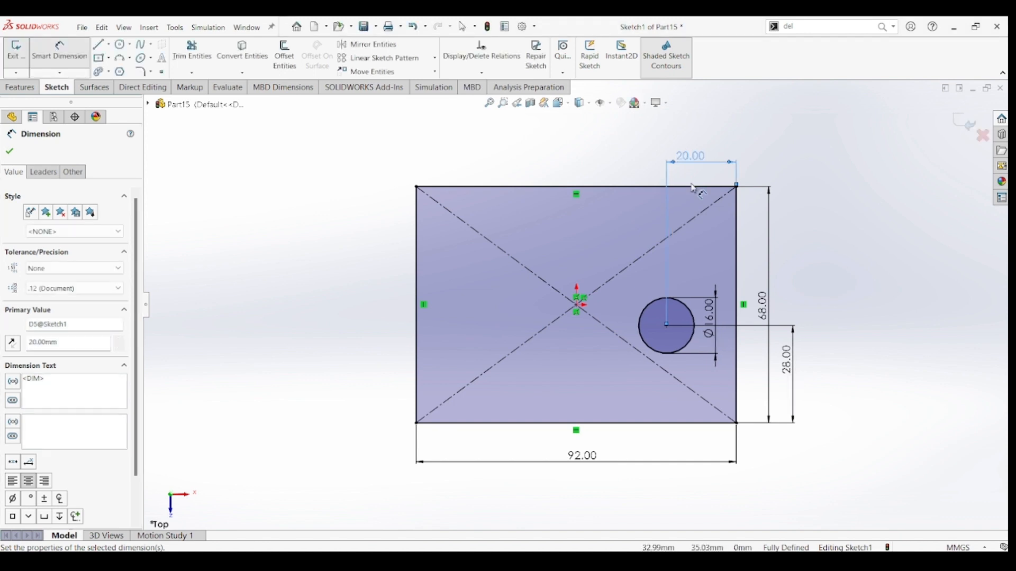
{"action": "key", "text": "Escape"}
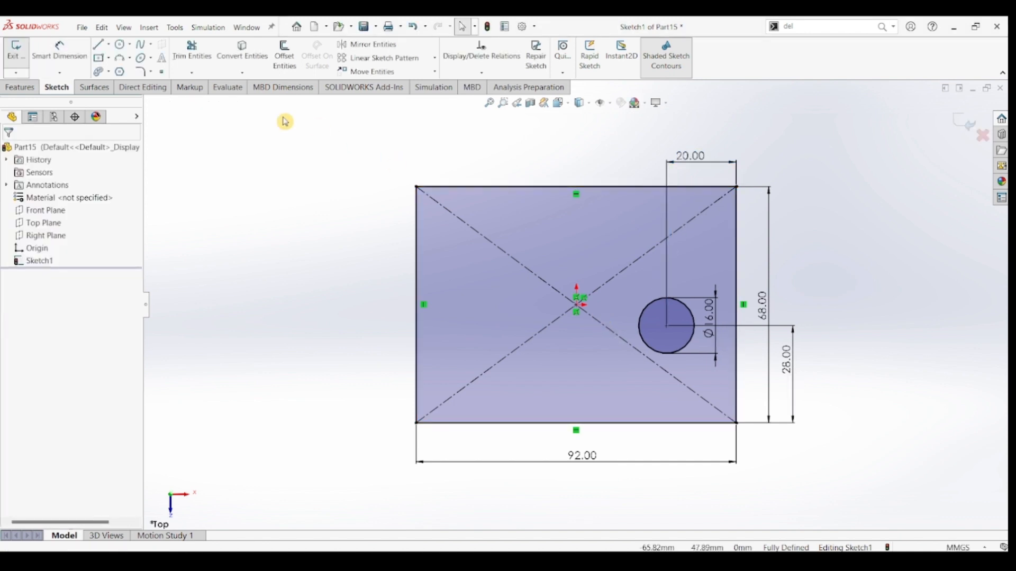
Draw a vertical centerline about 15 mm long from the origin downwards.
{"action": "left_click", "coordinate": [109, 47]}
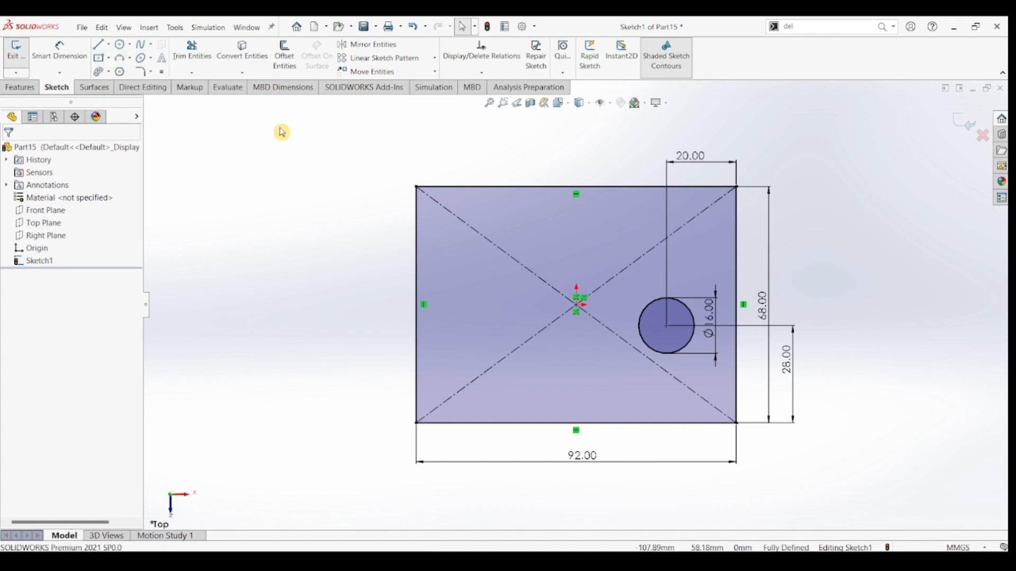
{"action": "left_click", "coordinate": [577, 305]}
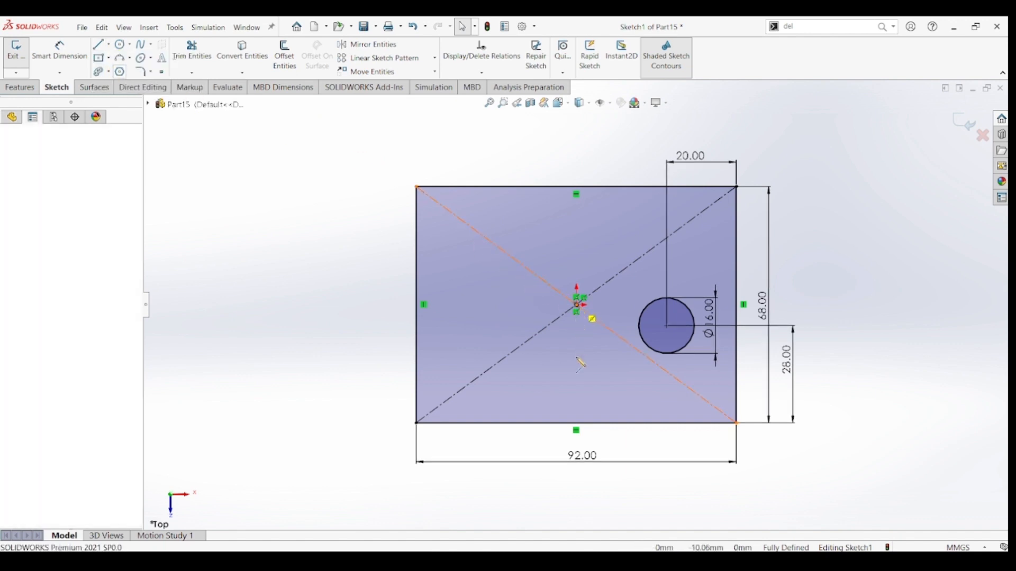
{"action": "left_click", "coordinate": [577, 358]}
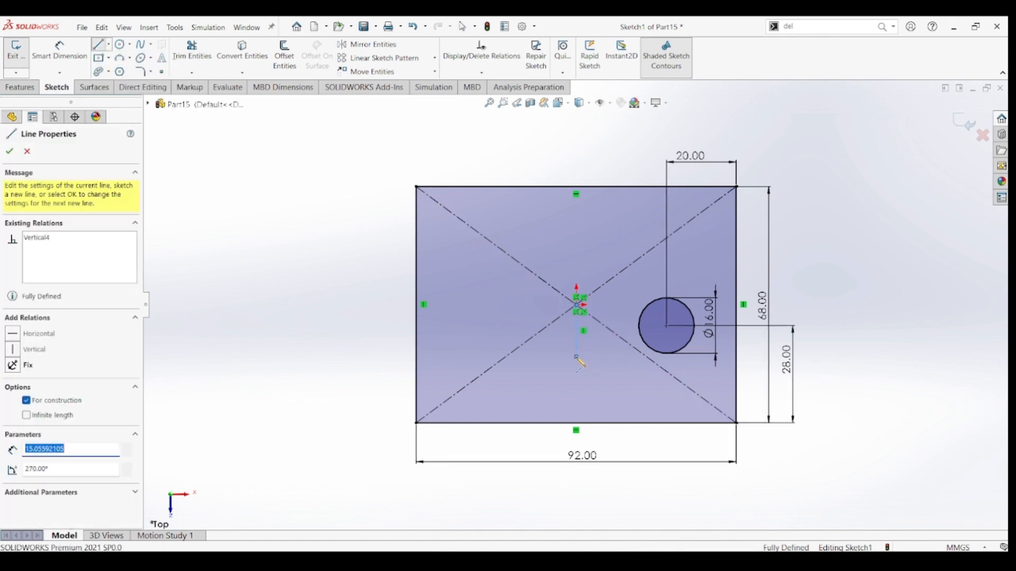
{"action": "key", "text": "Escape"}
{"action": "key", "text": "Escape"}
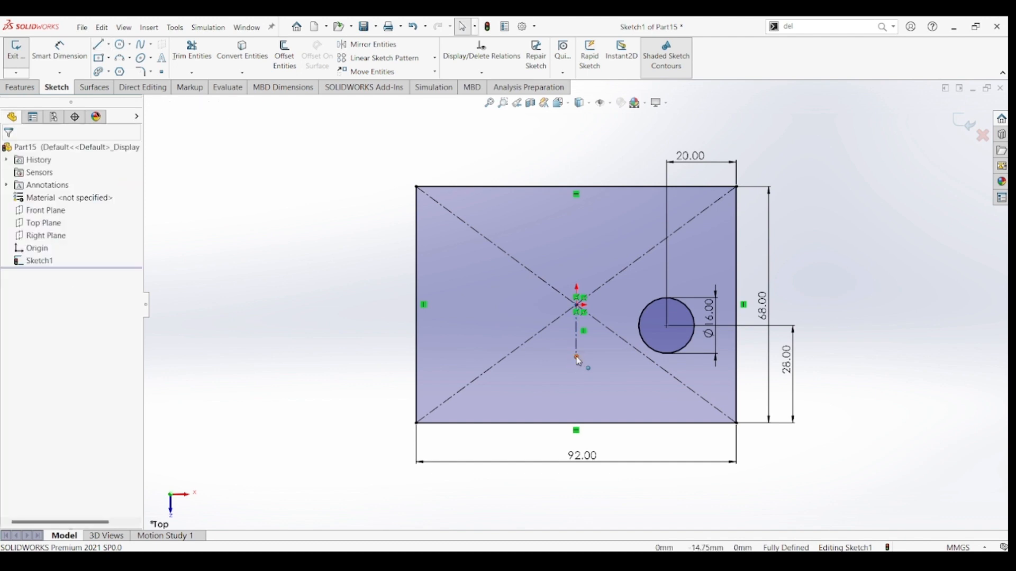
Mirror the 16 mm circle about the vertical centerline.
{"action": "left_click", "coordinate": [578, 350]}
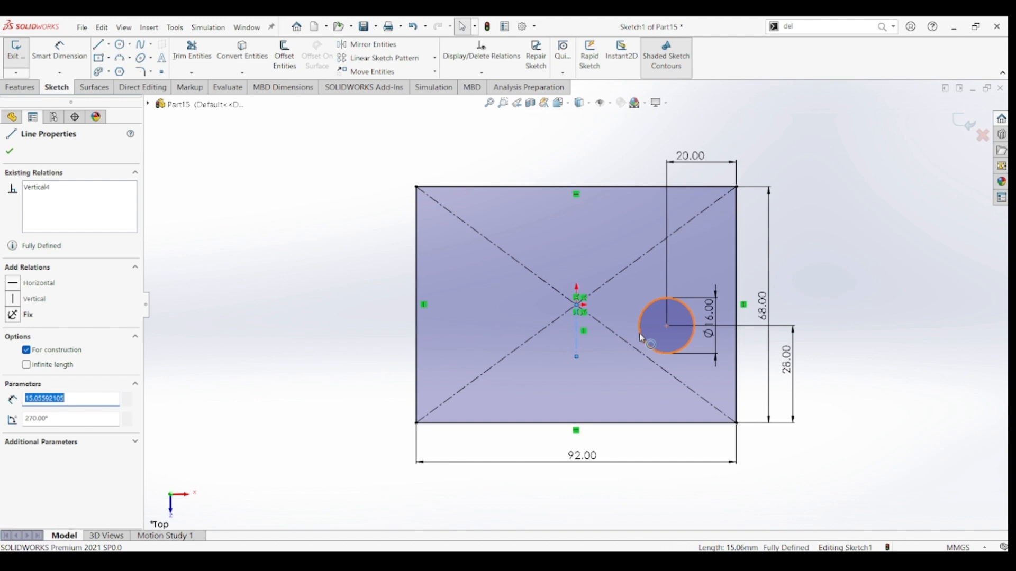
{"action": "left_click", "coordinate": [642, 339]}
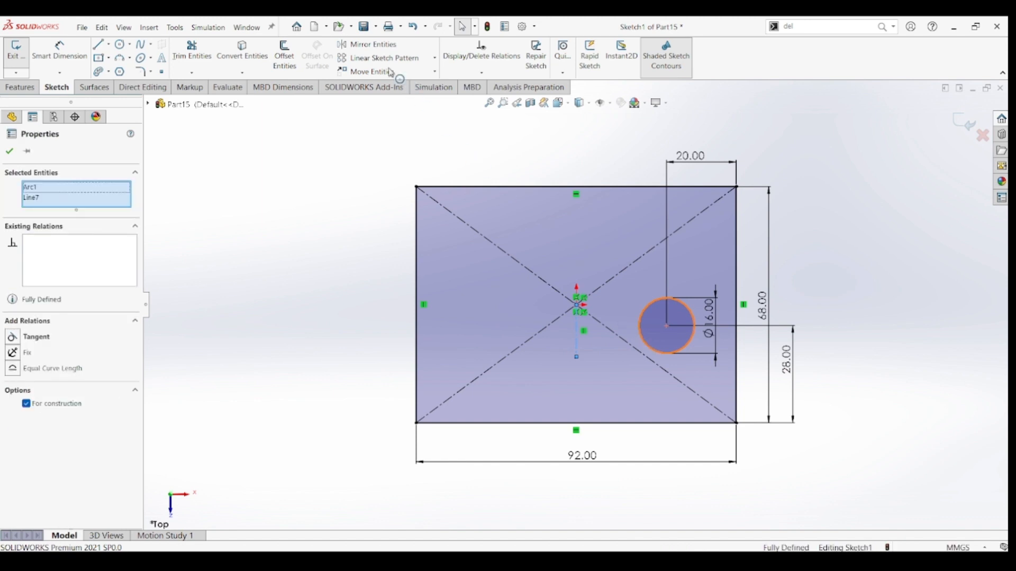
{"action": "left_click", "coordinate": [365, 47]}
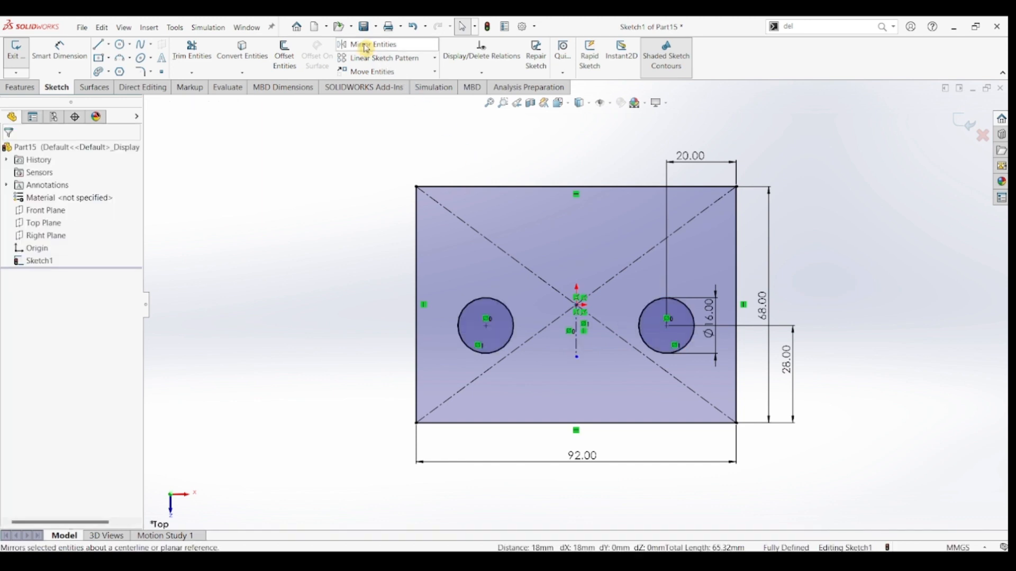
{"action": "left_click", "coordinate": [167, 184]}
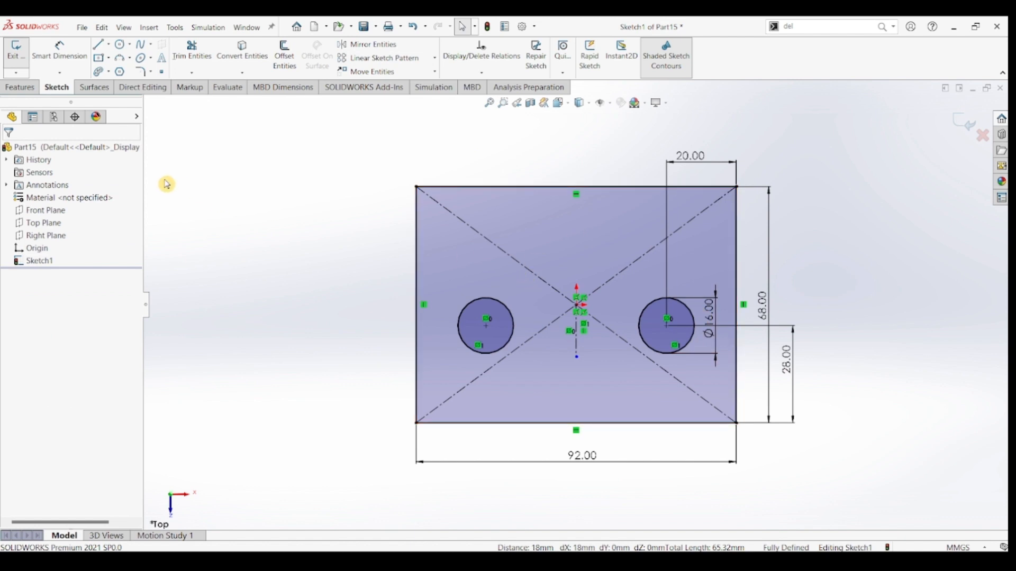
Extrude the plate sketch with its two holes to a blind depth of 18 mm.
{"action": "left_click", "coordinate": [21, 87]}
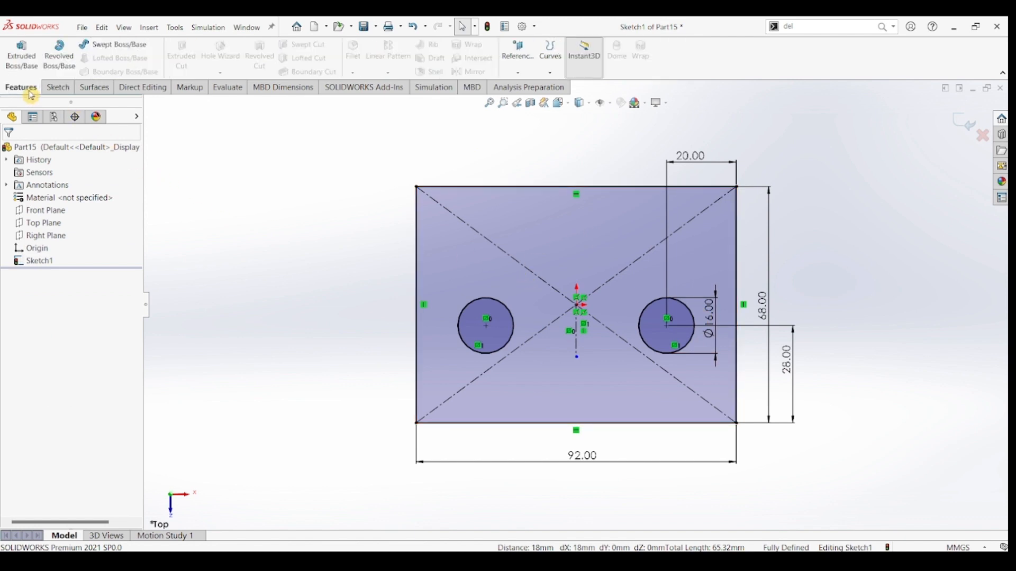
{"action": "left_click", "coordinate": [21, 53]}
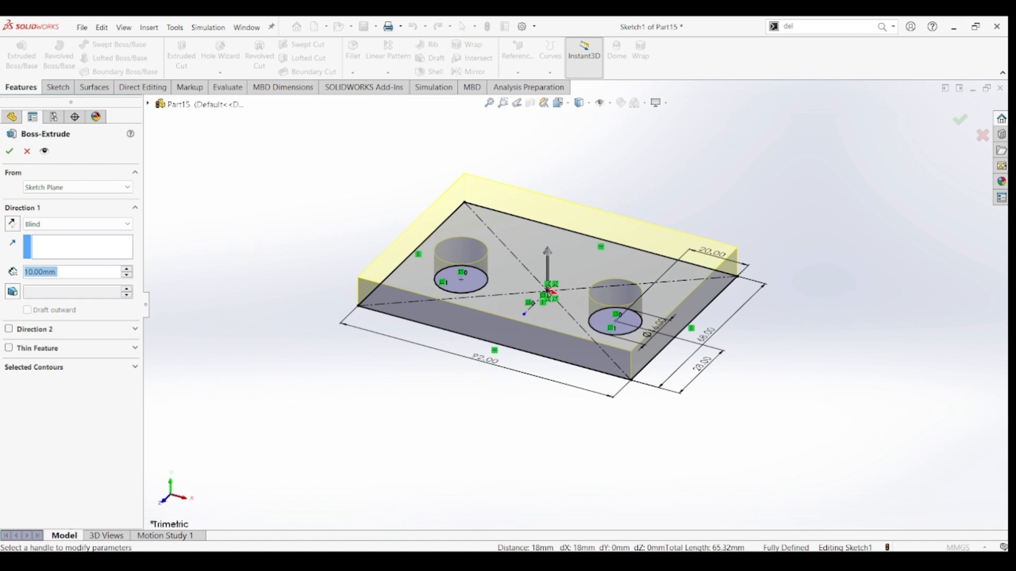
{"action": "type", "text": "18"}
{"action": "key", "text": "Return"}
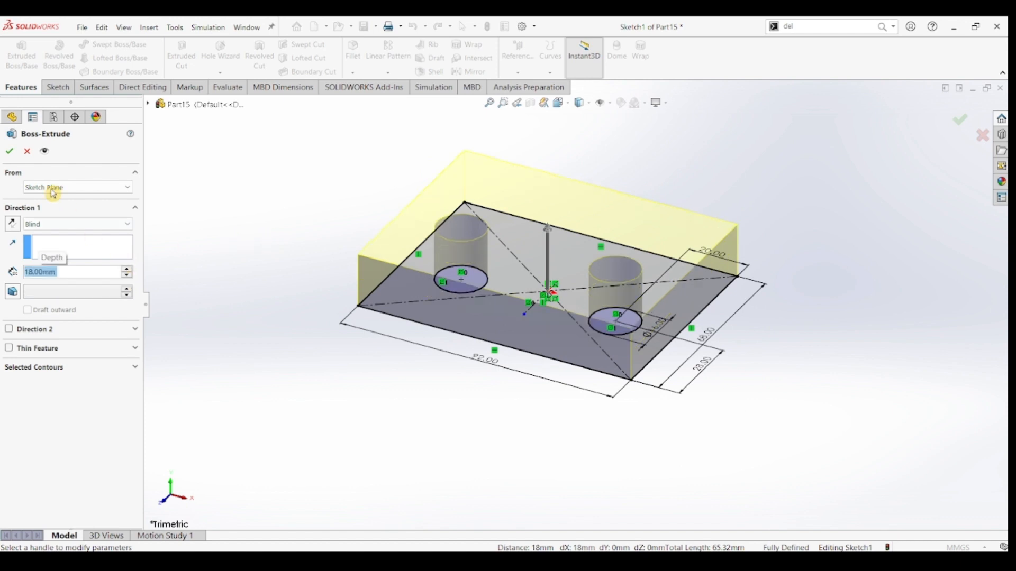
{"action": "left_click", "coordinate": [8, 153]}
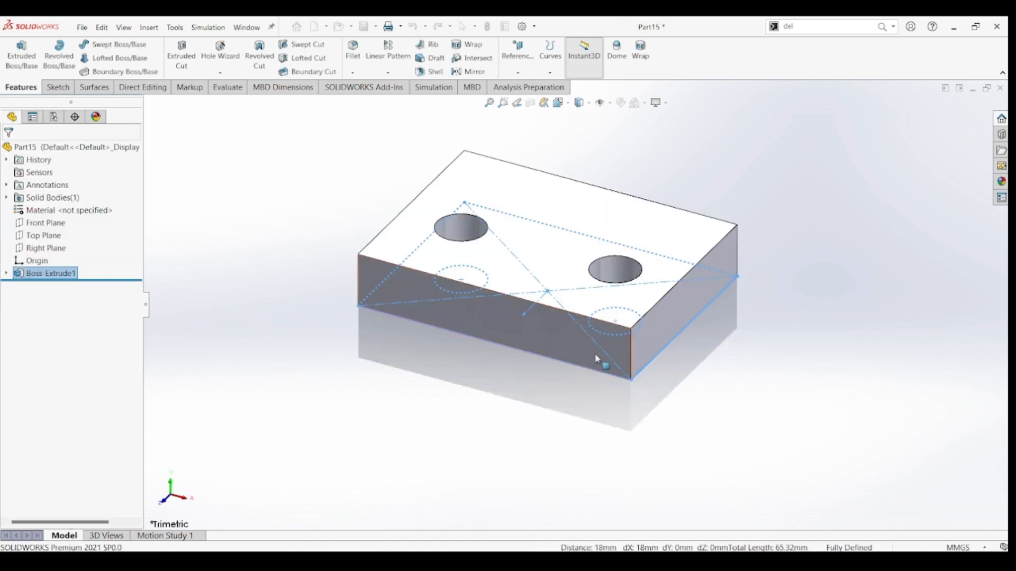
{"action": "left_click", "coordinate": [801, 292]}
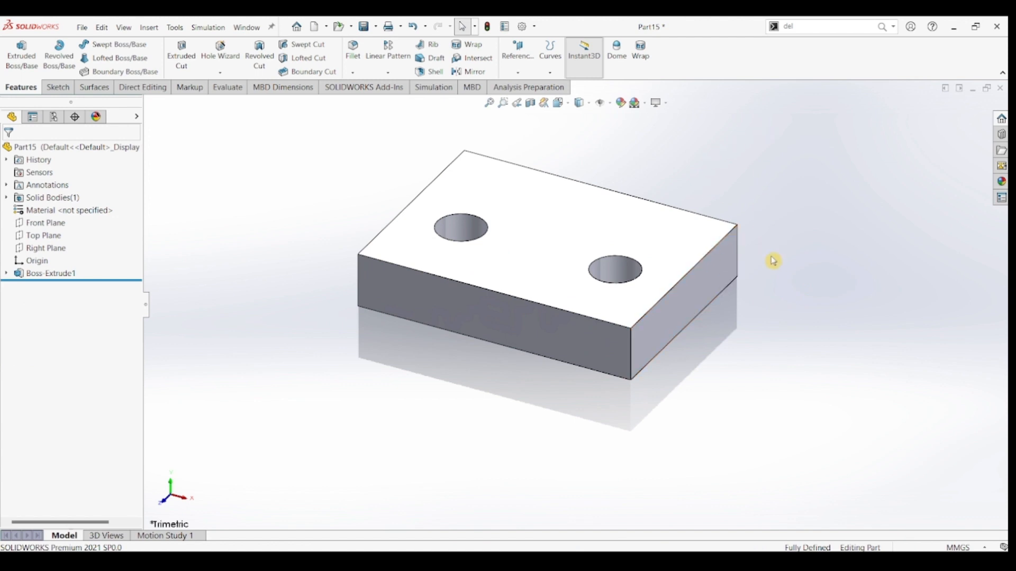
On the Right Plane, sketch a vertical line about 41 mm up from the plate's top edge and a horizontal line about 45 mm to the right.
{"action": "left_click", "coordinate": [47, 249]}
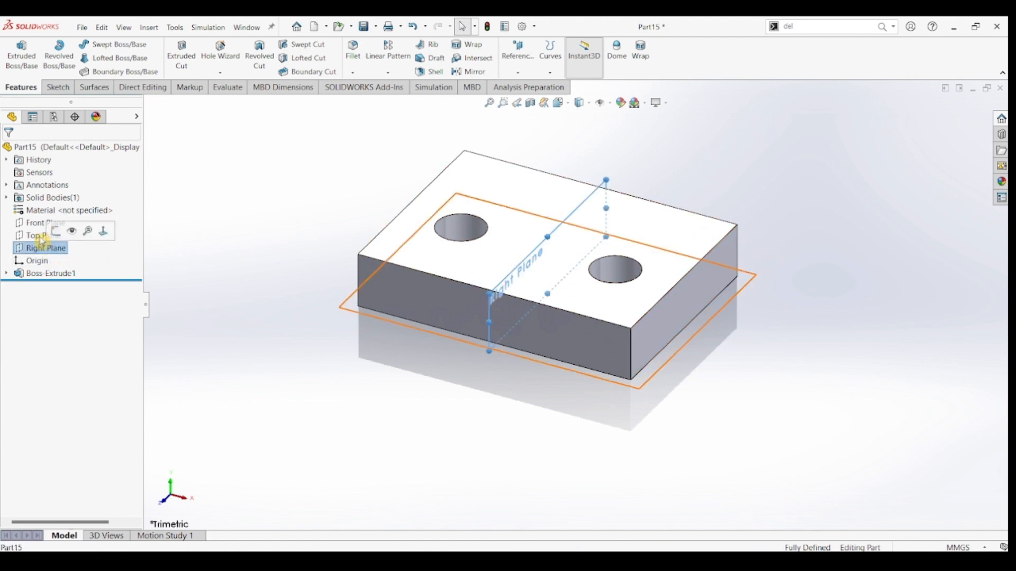
{"action": "left_click", "coordinate": [54, 88]}
{"action": "left_click", "coordinate": [15, 50]}
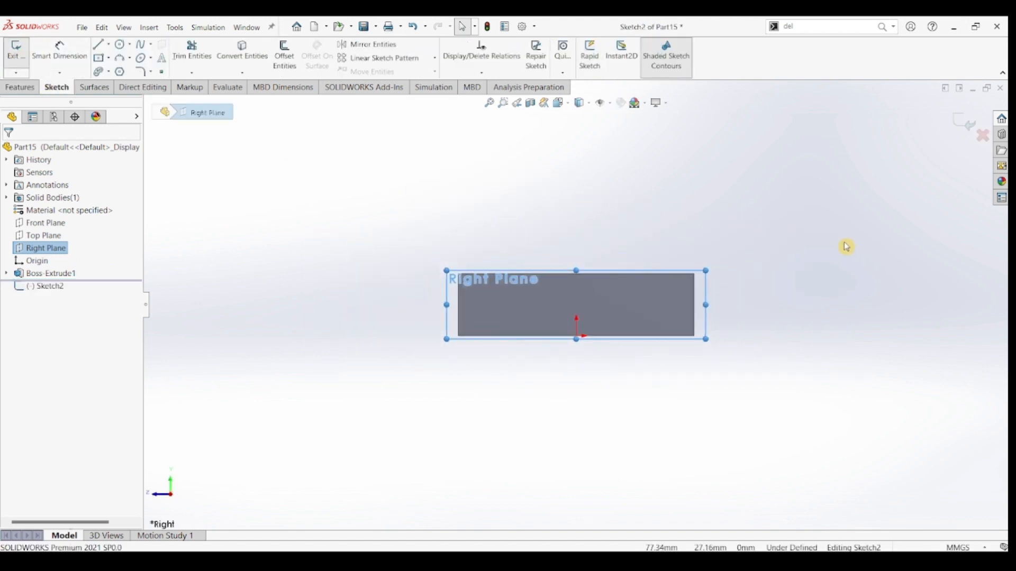
{"action": "left_click", "coordinate": [98, 46]}
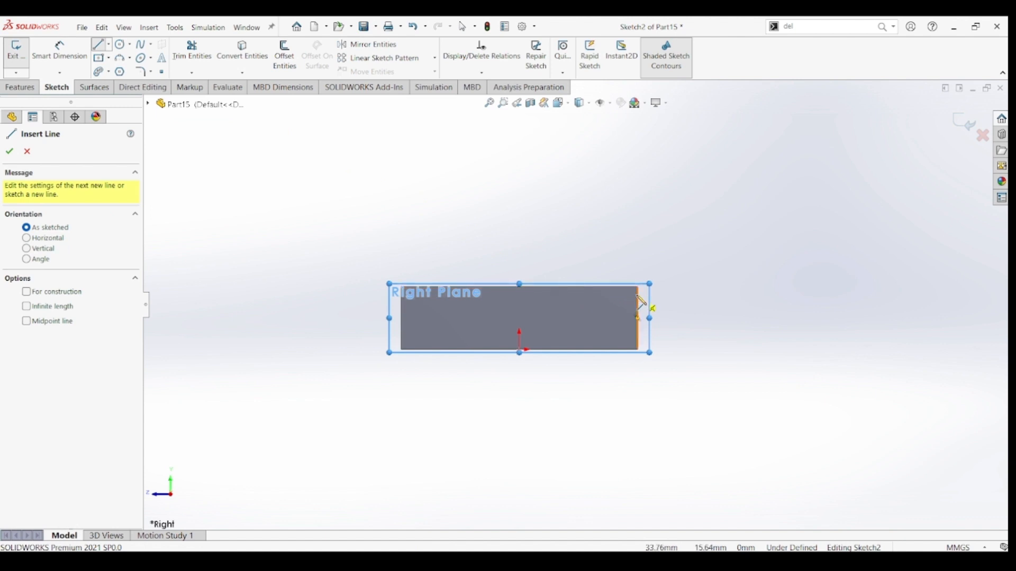
{"action": "key", "text": "Escape"}
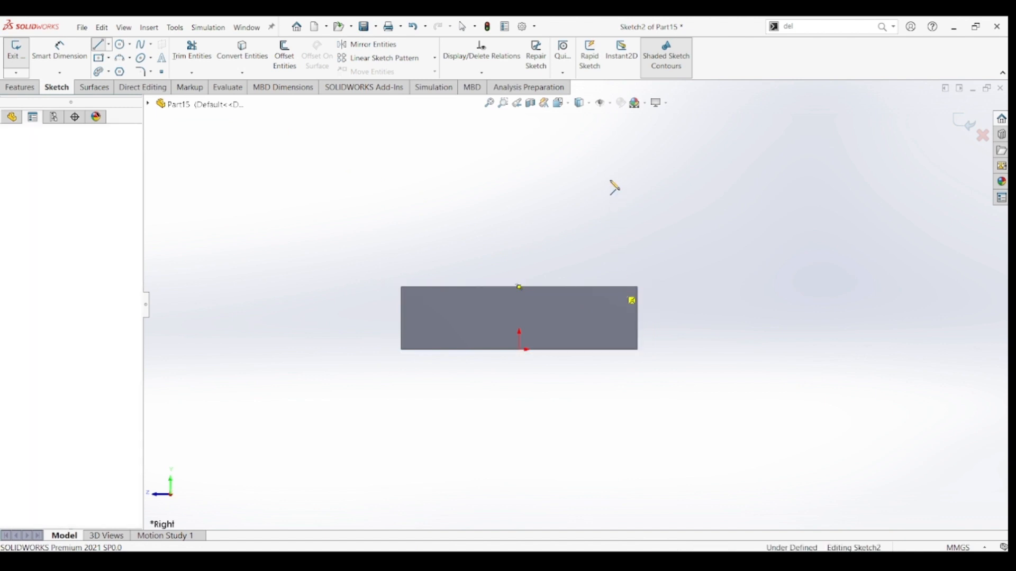
{"action": "left_click", "coordinate": [616, 287]}
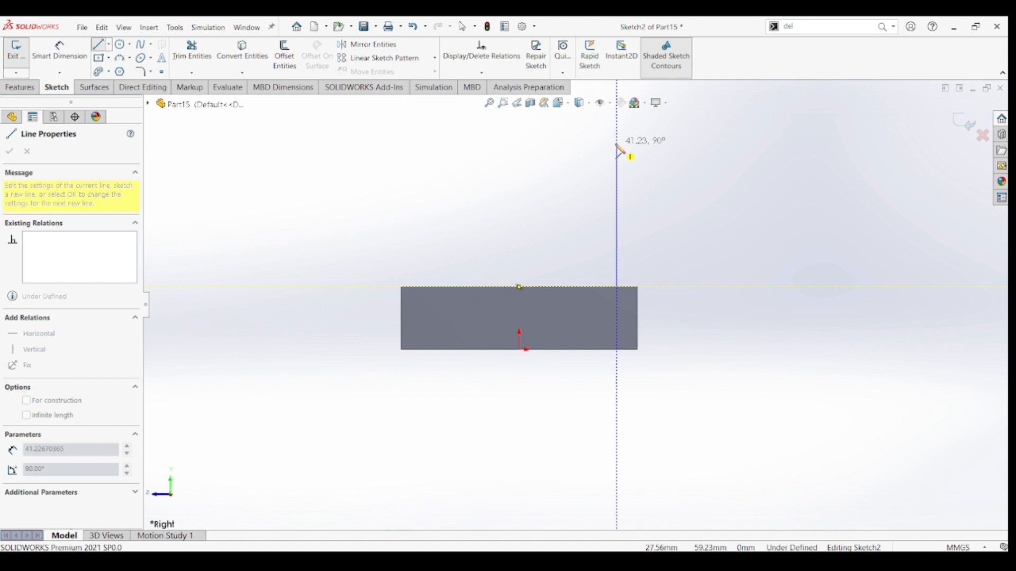
{"action": "left_click", "coordinate": [617, 143]}
{"action": "left_click", "coordinate": [774, 143]}
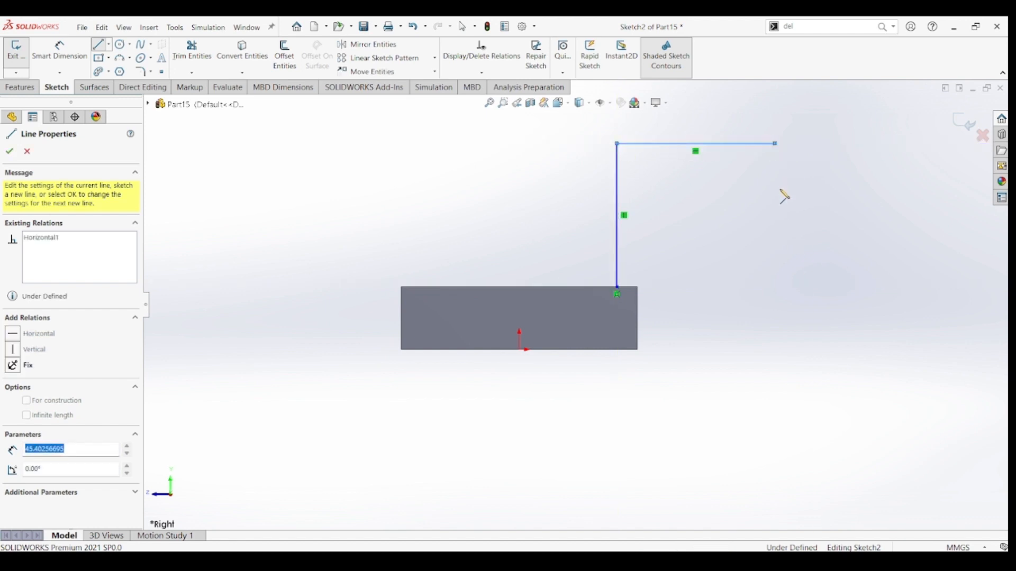
{"action": "key", "text": "Escape"}
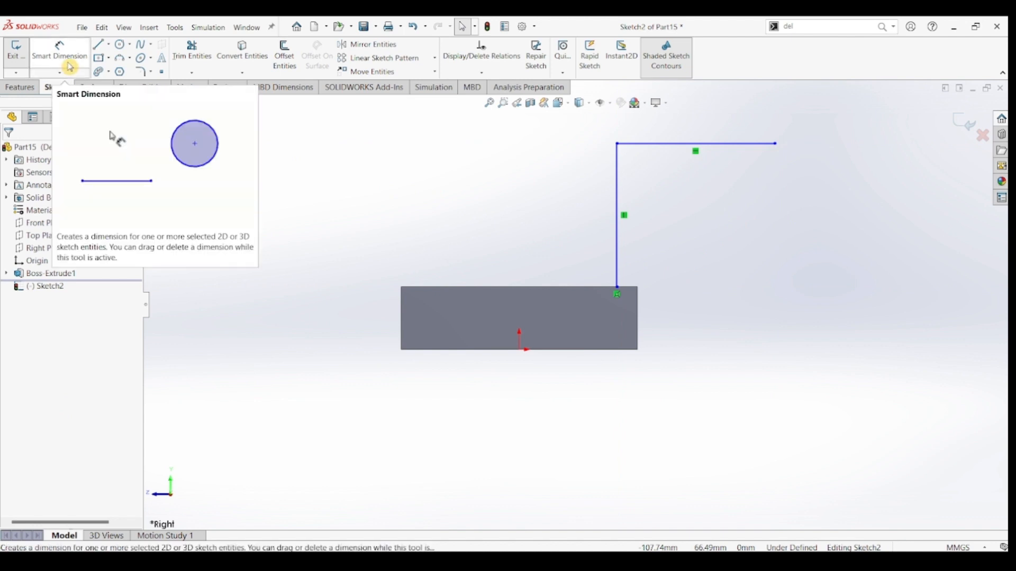
Dimension the vertical line 6 mm from the plate's right edge.
{"action": "left_click", "coordinate": [640, 296]}
{"action": "left_click", "coordinate": [633, 284]}
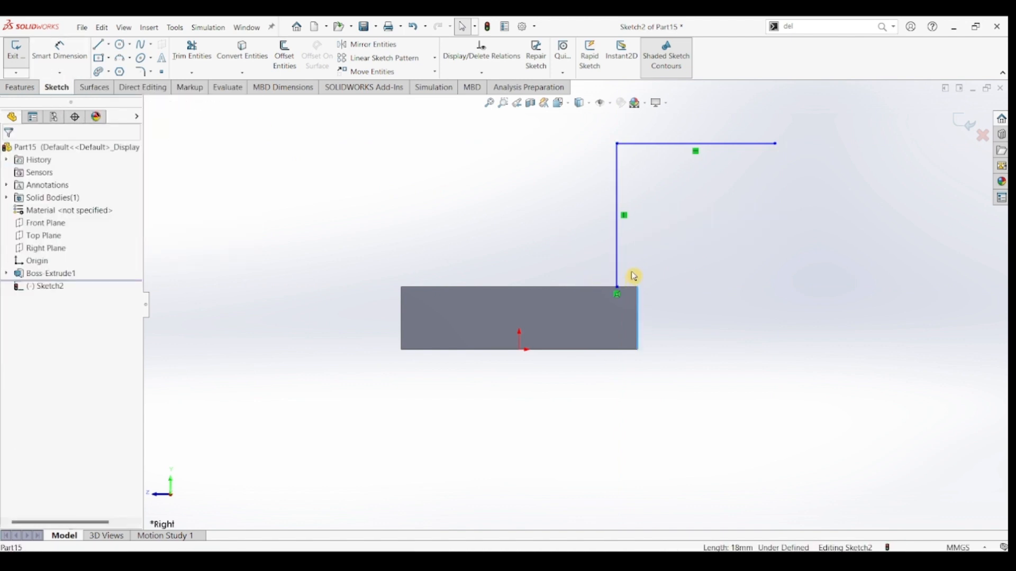
{"action": "left_click", "coordinate": [455, 196]}
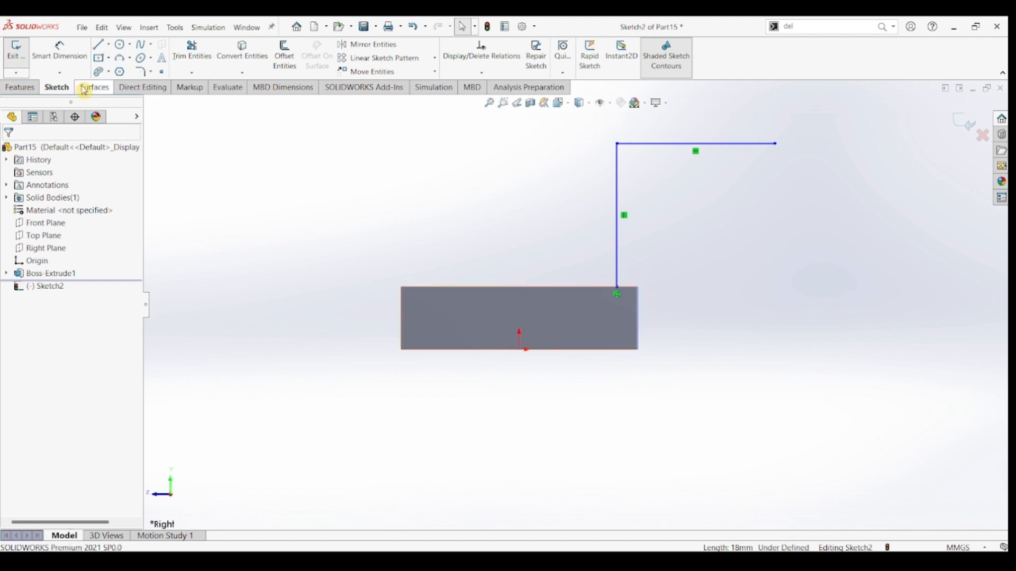
{"action": "left_click", "coordinate": [60, 50]}
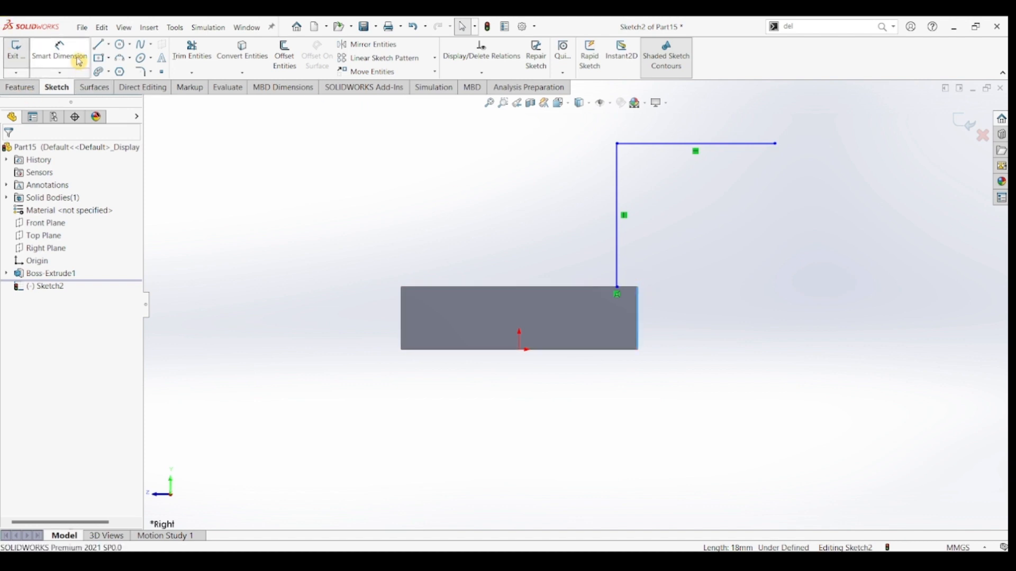
{"action": "left_click", "coordinate": [640, 317]}
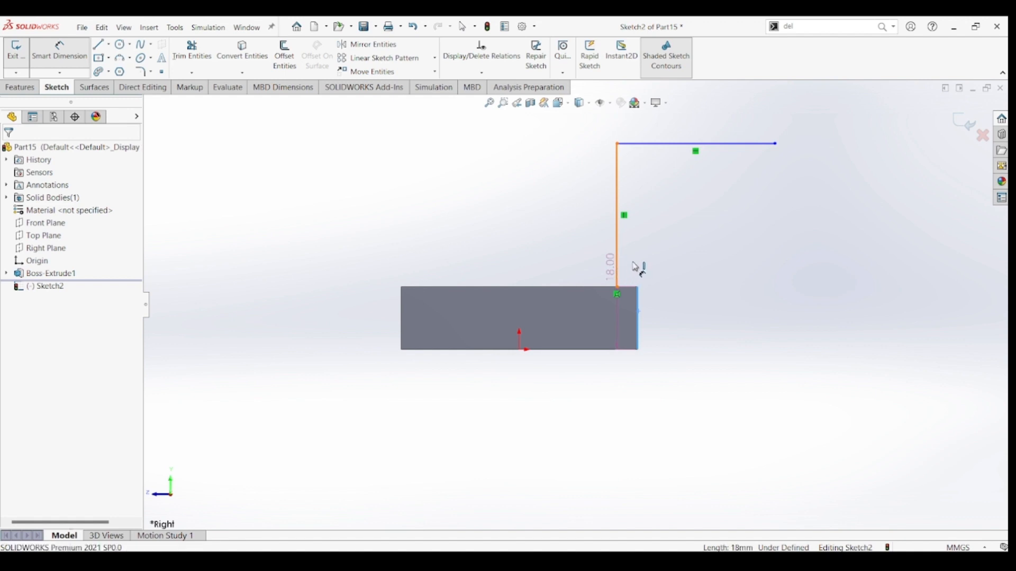
{"action": "left_click", "coordinate": [637, 267]}
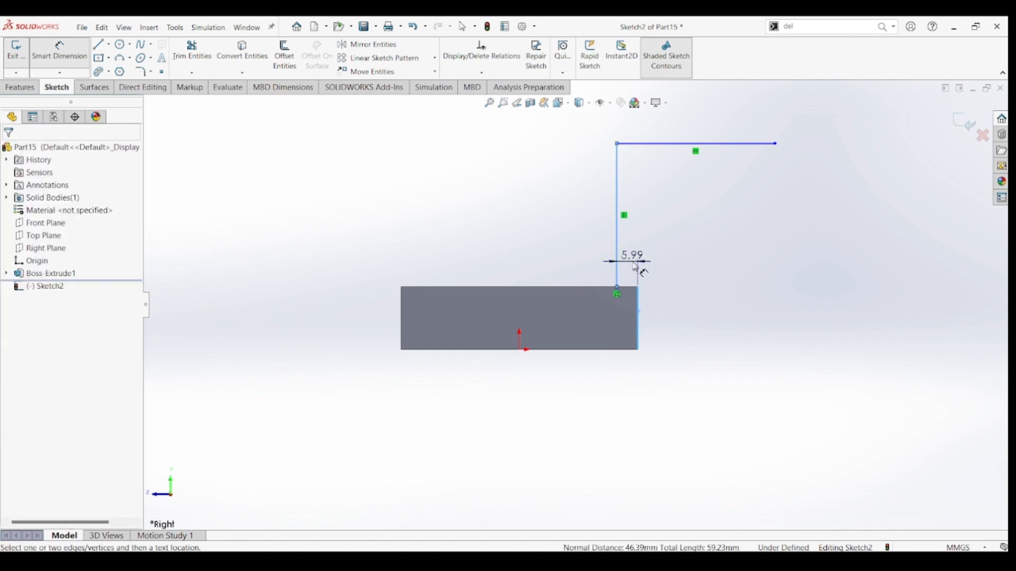
{"action": "left_click", "coordinate": [631, 280]}
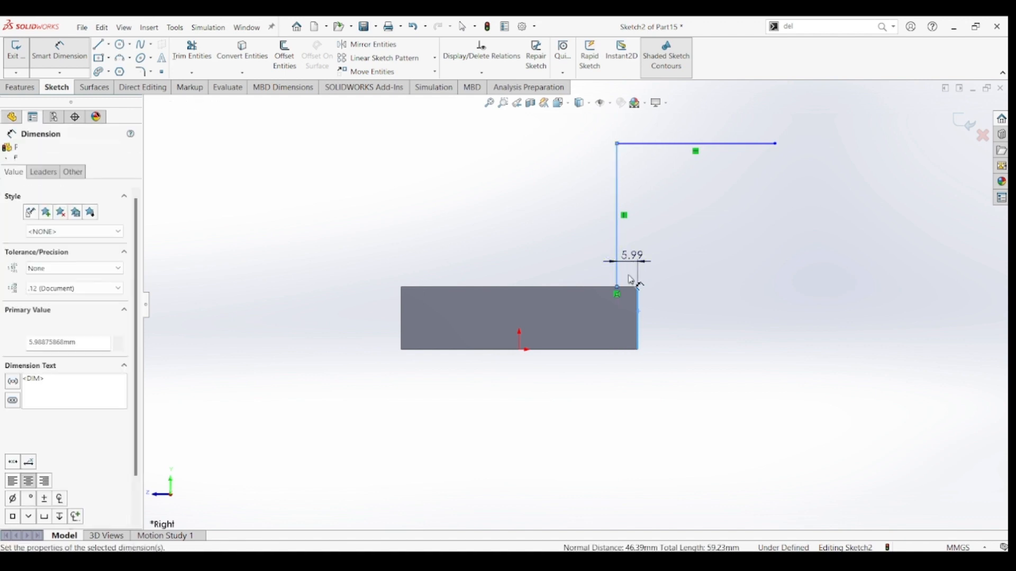
{"action": "type", "text": "6"}
{"action": "key", "text": "Return"}
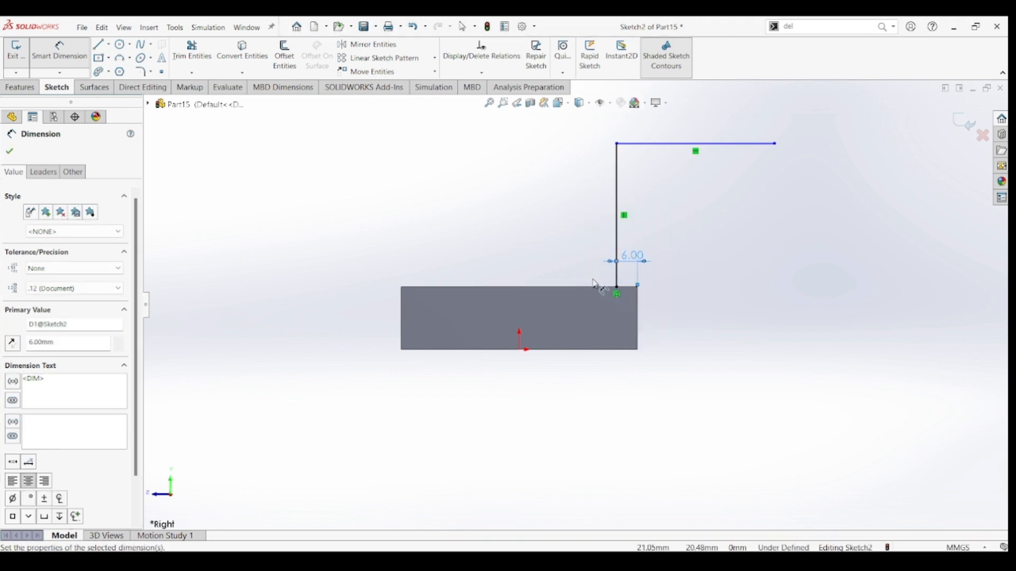
Dimension the horizontal line 53 mm above the plate's top edge.
{"action": "left_click", "coordinate": [670, 145]}
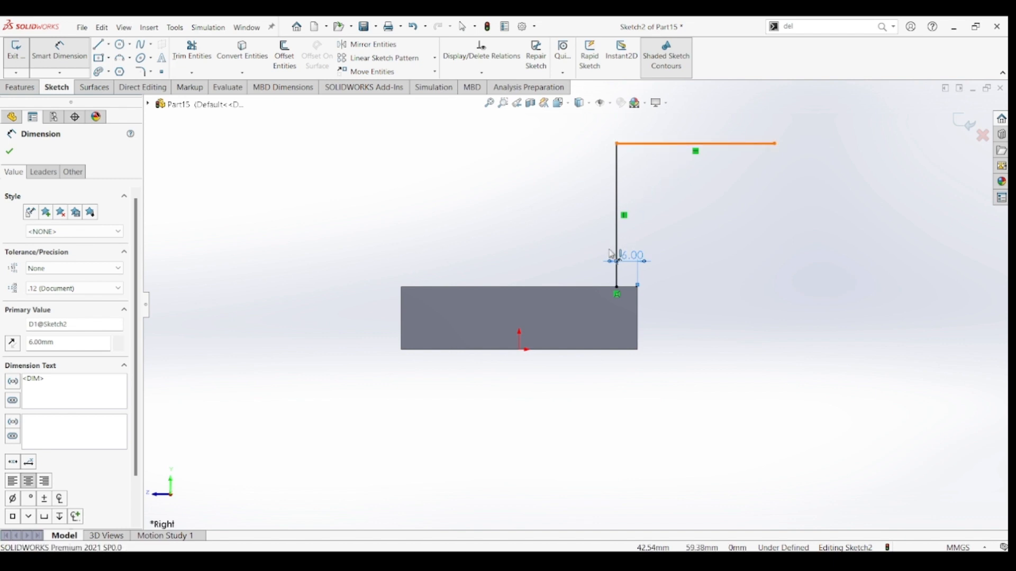
{"action": "left_click", "coordinate": [600, 288]}
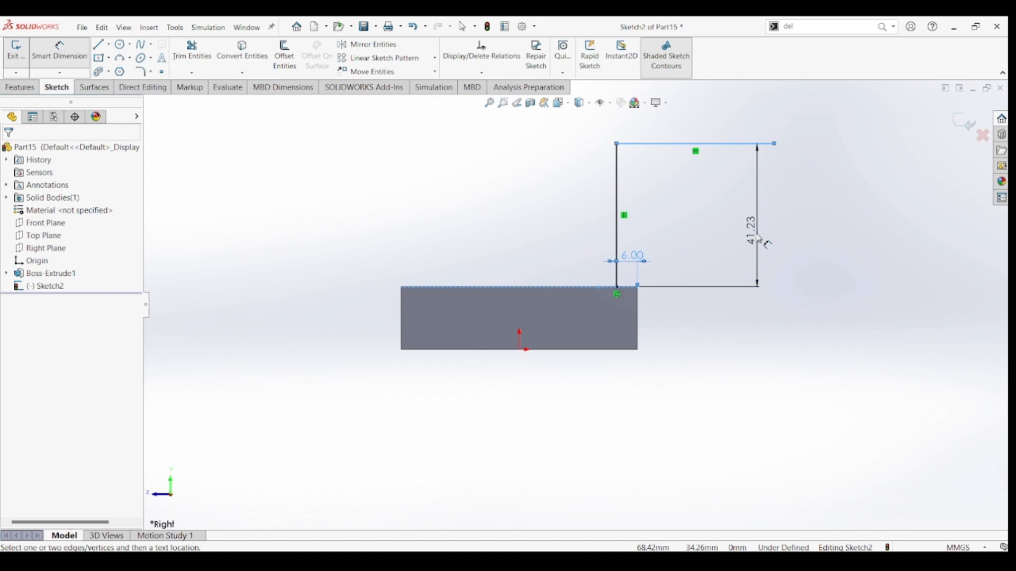
{"action": "left_click", "coordinate": [759, 239]}
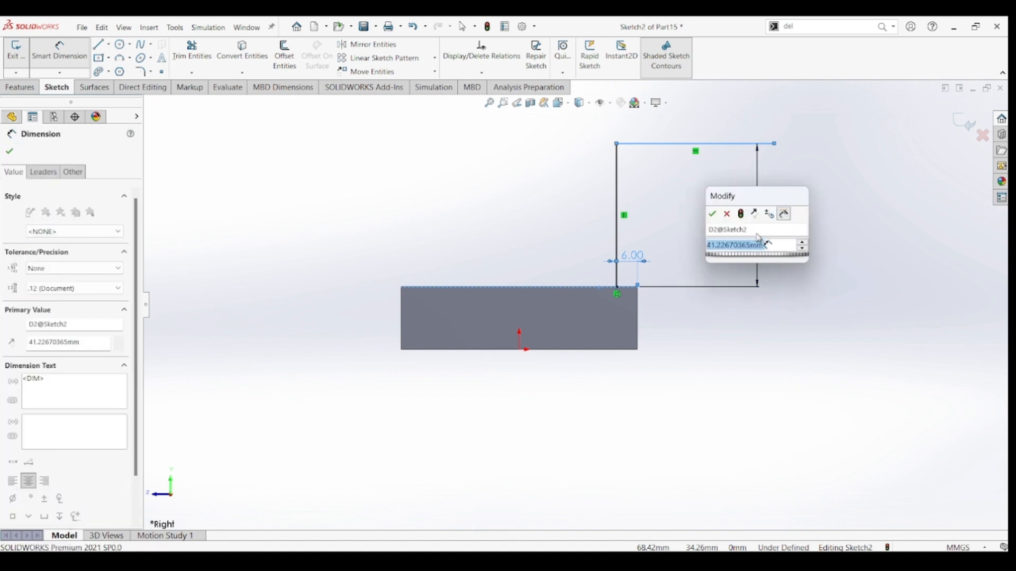
{"action": "type", "text": "50"}
{"action": "key", "text": "Return"}
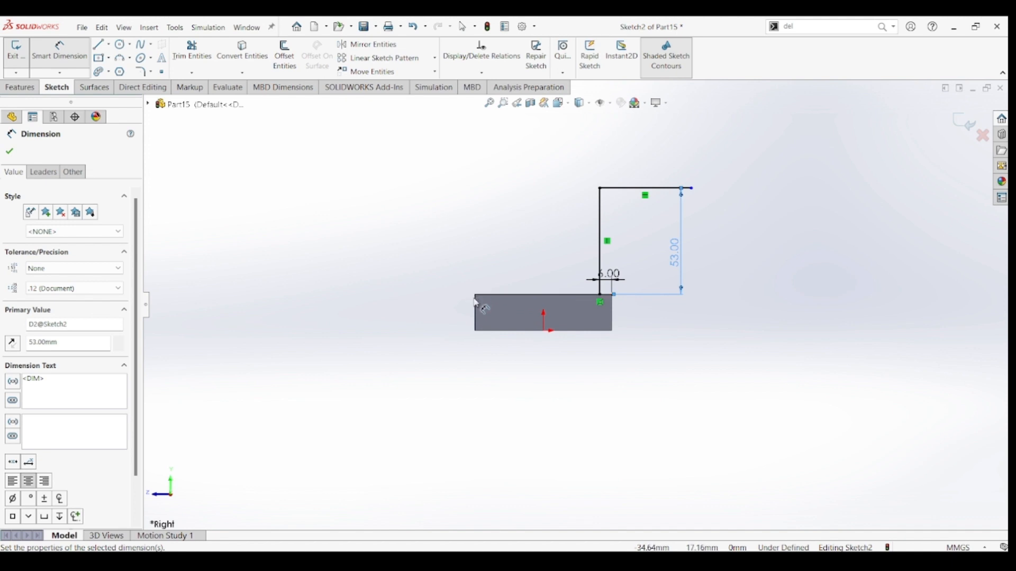
Set the distance from the plate's left edge to the horizontal line's free end to 125 mm.
{"action": "left_click", "coordinate": [476, 306]}
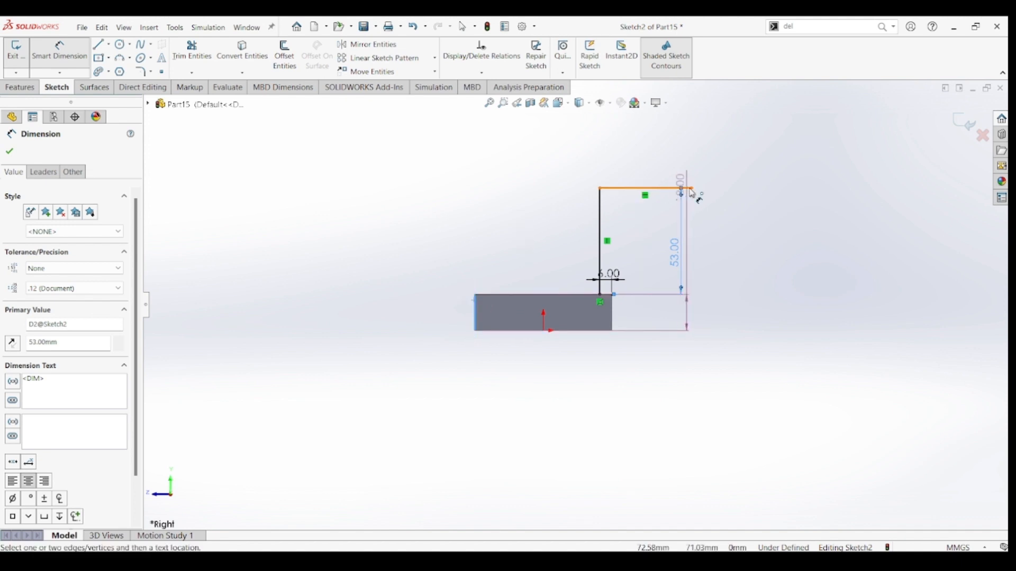
{"action": "left_click", "coordinate": [692, 189]}
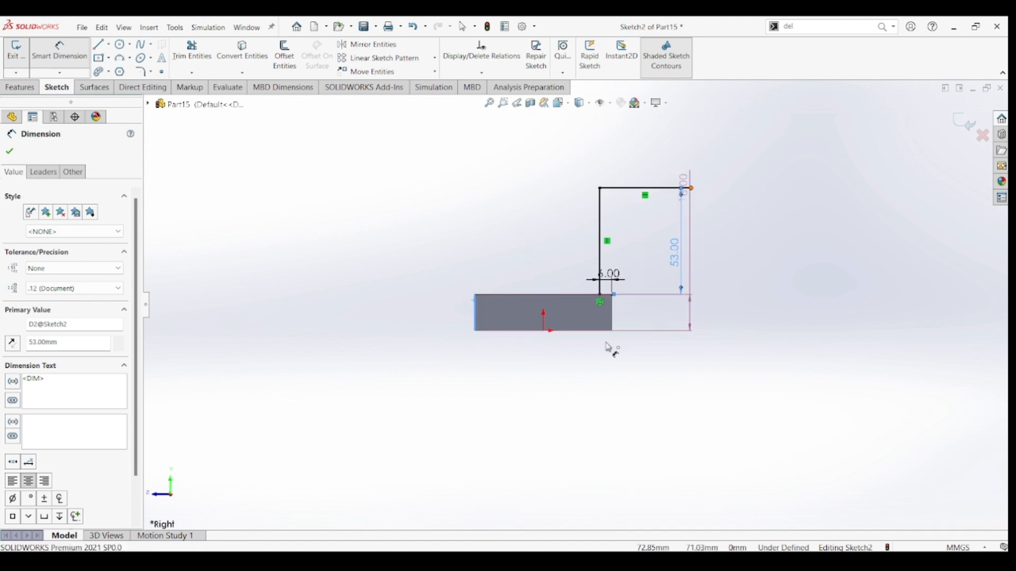
{"action": "left_click", "coordinate": [581, 374]}
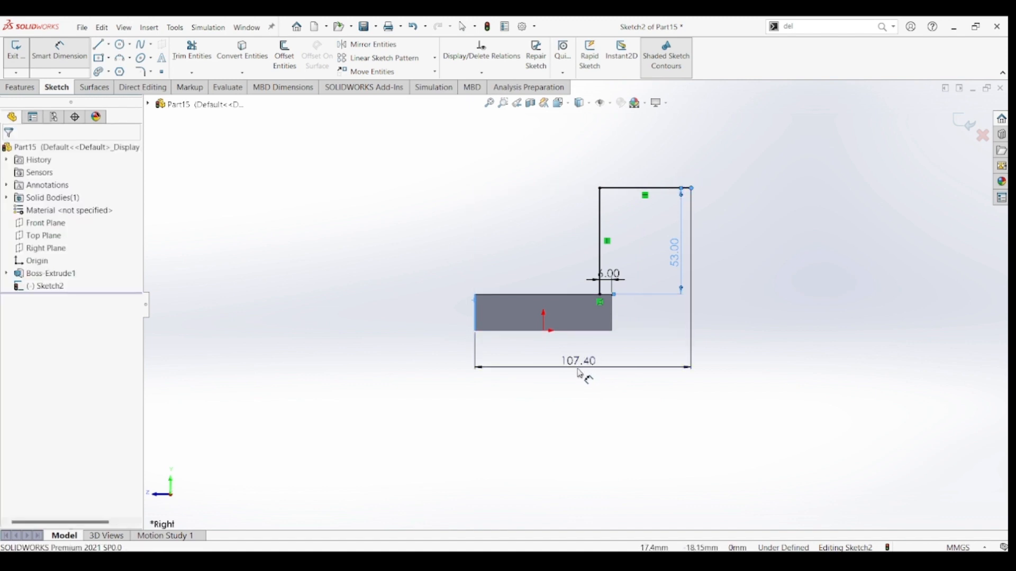
{"action": "type", "text": "1"}
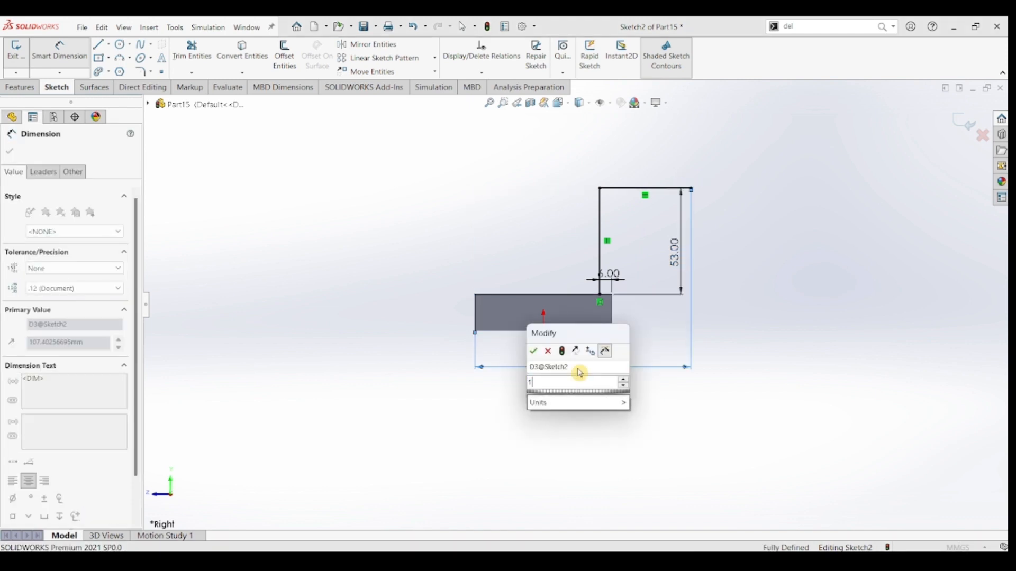
{"action": "type", "text": "25"}
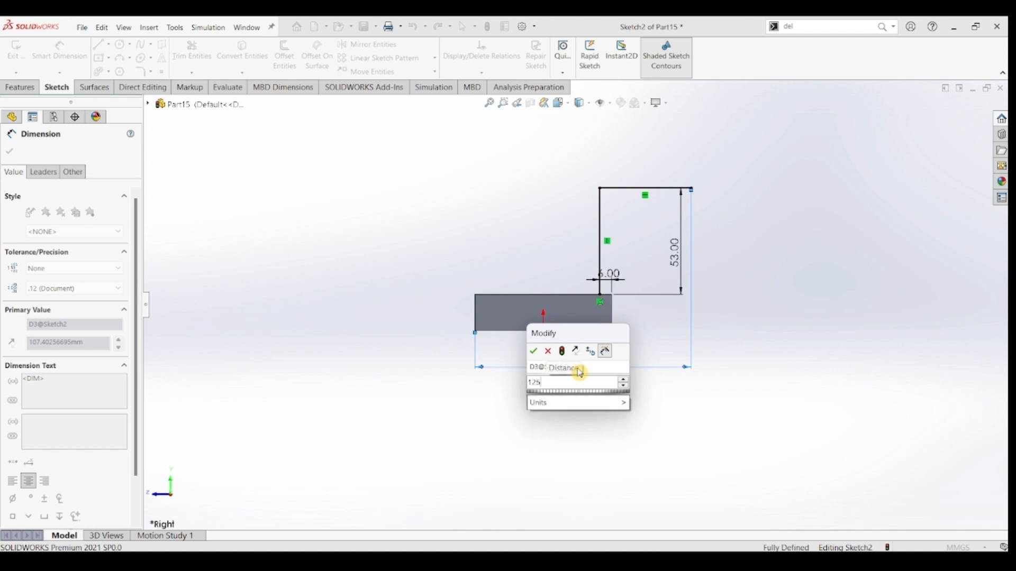
{"action": "key", "text": "Escape"}
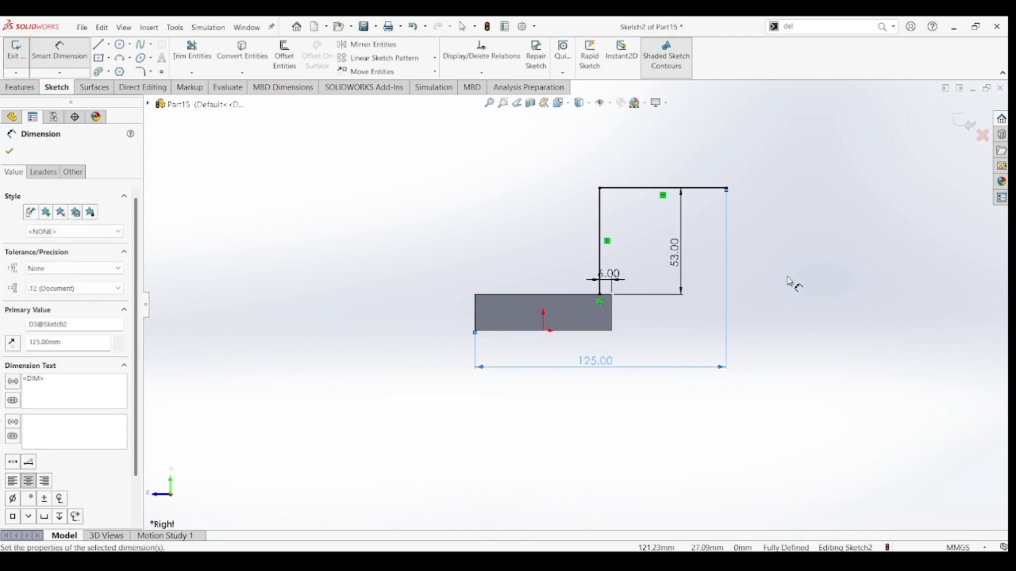
{"action": "key", "text": "Escape"}
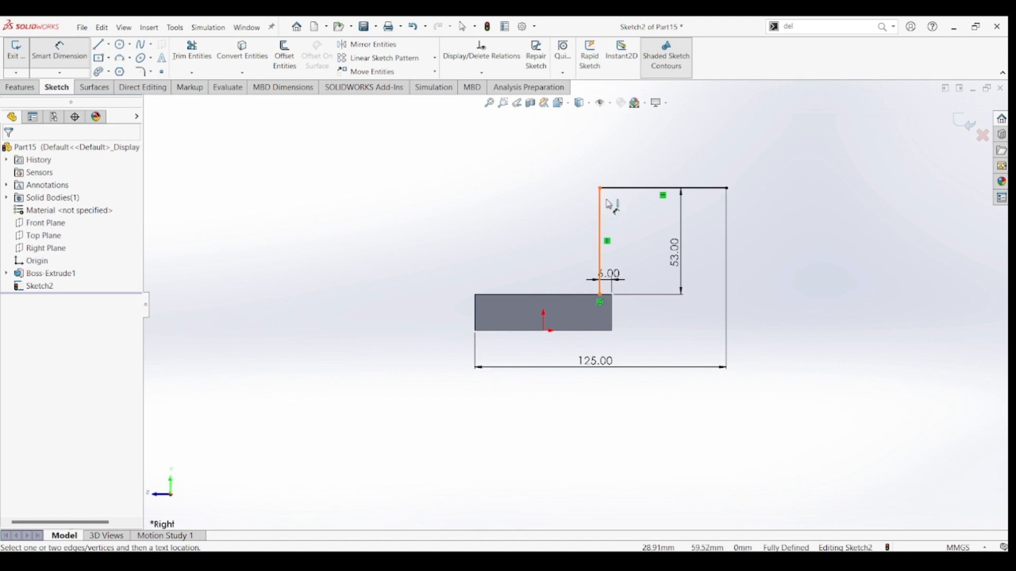
Check the bend radius in the Part38 PDF drawing and round the corner between the vertical and horizontal lines with an 18 mm sketch fillet.
{"action": "mouse_move", "coordinate": [475, 545]}
{"action": "left_click", "coordinate": [450, 492]}
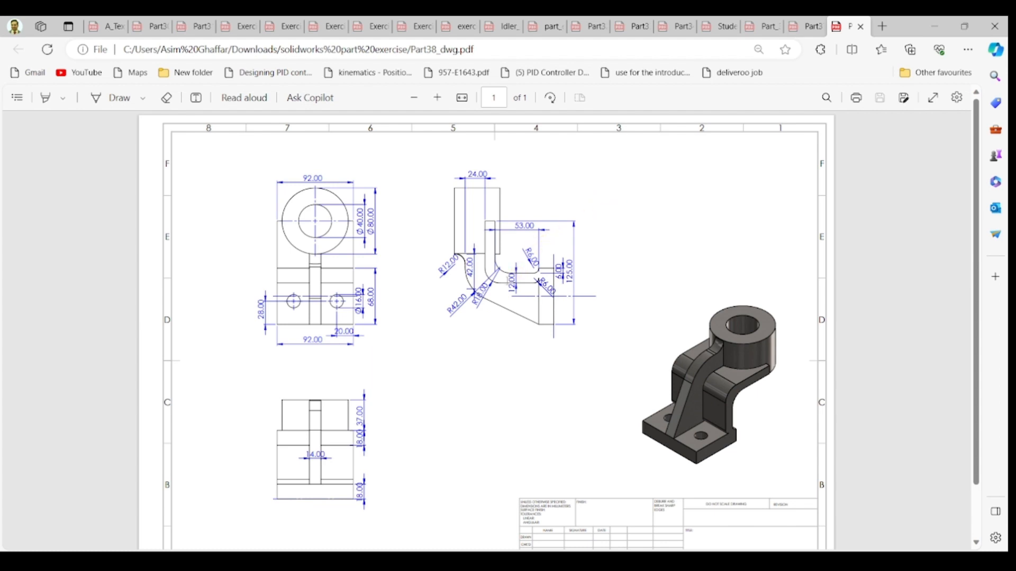
{"action": "left_click", "coordinate": [934, 25]}
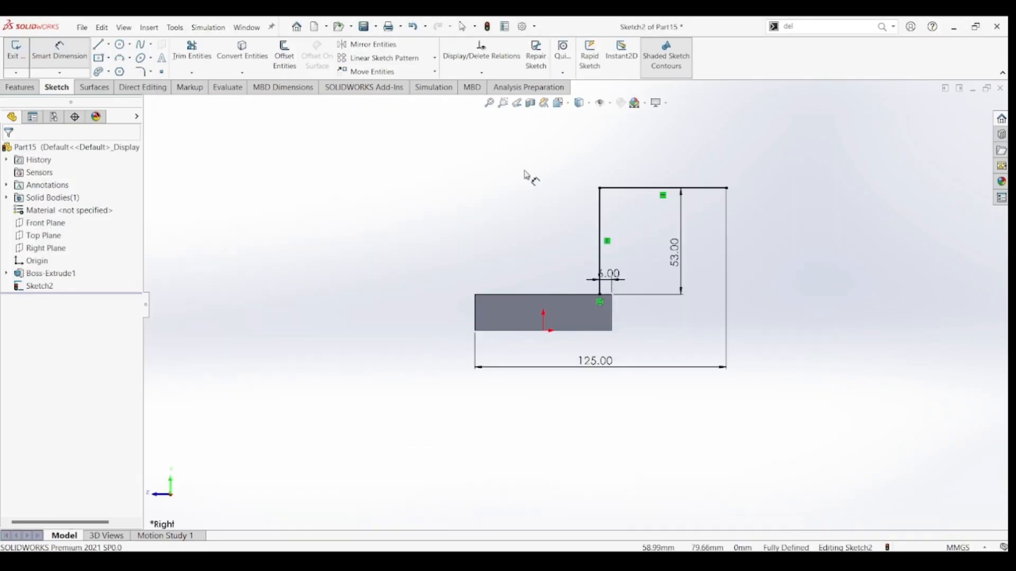
{"action": "left_click", "coordinate": [140, 72]}
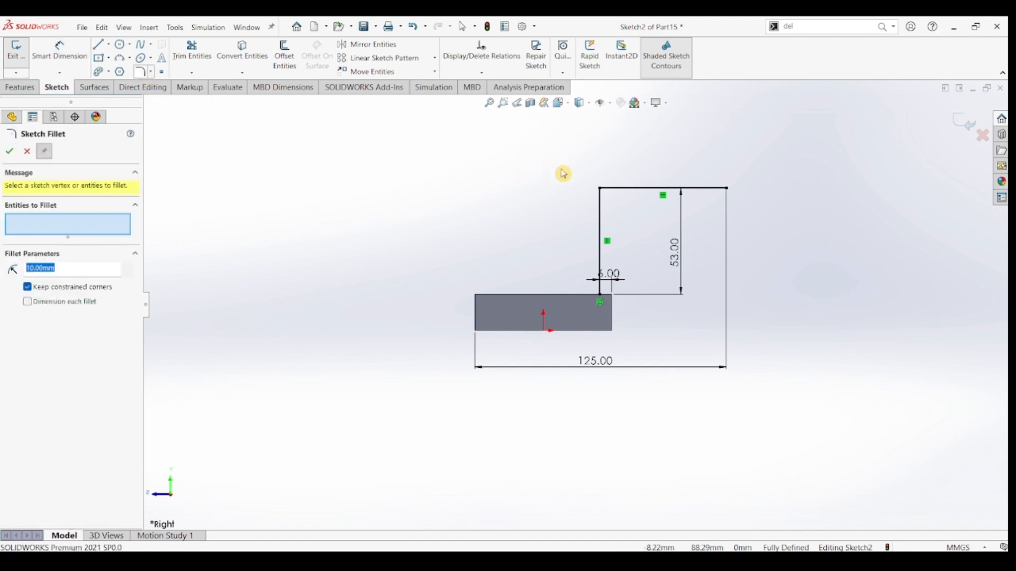
{"action": "left_click", "coordinate": [601, 194]}
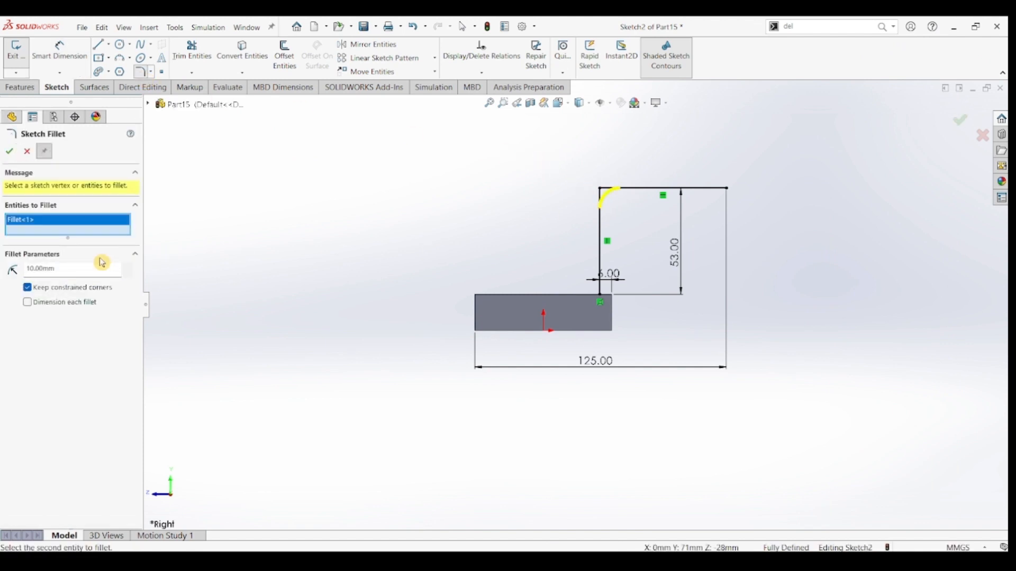
{"action": "left_click", "coordinate": [80, 270]}
{"action": "type", "text": "18"}
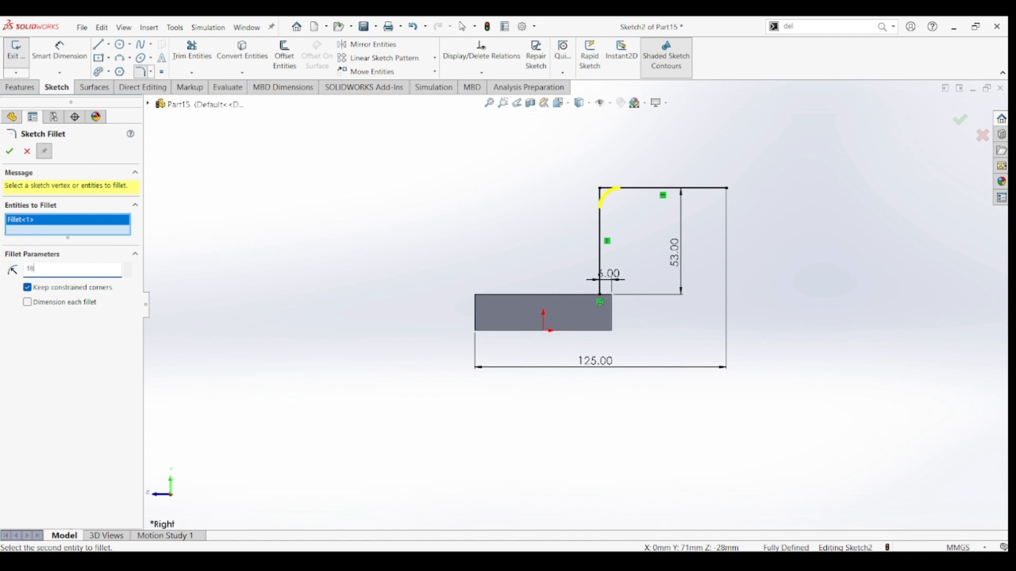
{"action": "left_click", "coordinate": [10, 153]}
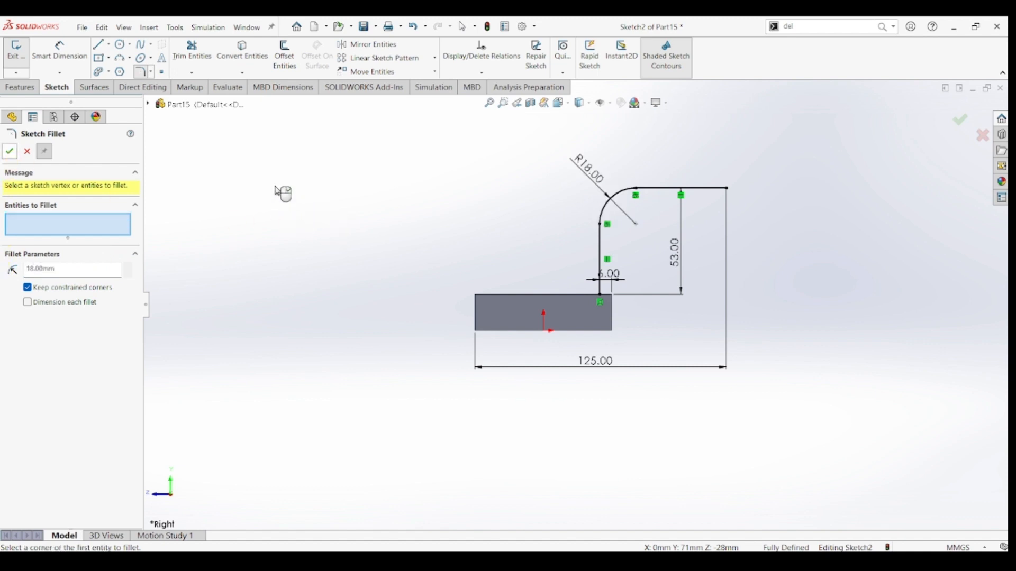
{"action": "left_click", "coordinate": [9, 152]}
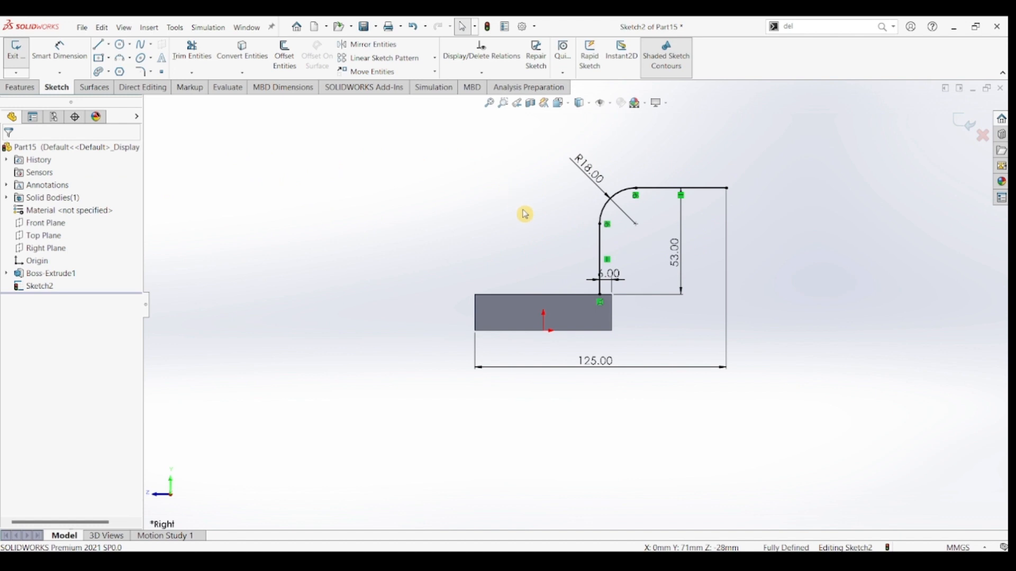
Offset the filleted line chain 12 mm outward, with the direction reversed and the ends capped by lines.
{"action": "left_click", "coordinate": [289, 76]}
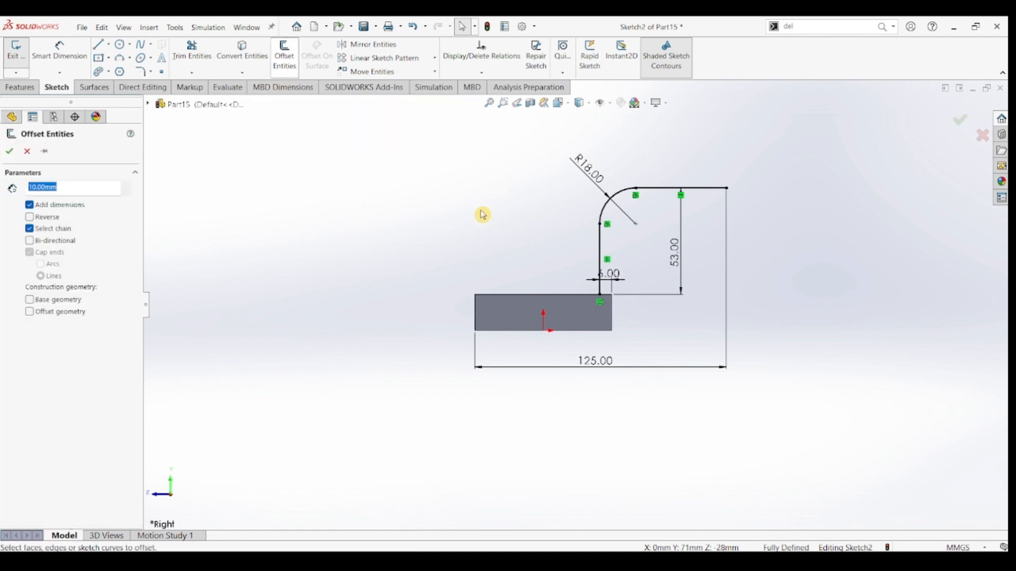
{"action": "left_click", "coordinate": [602, 256]}
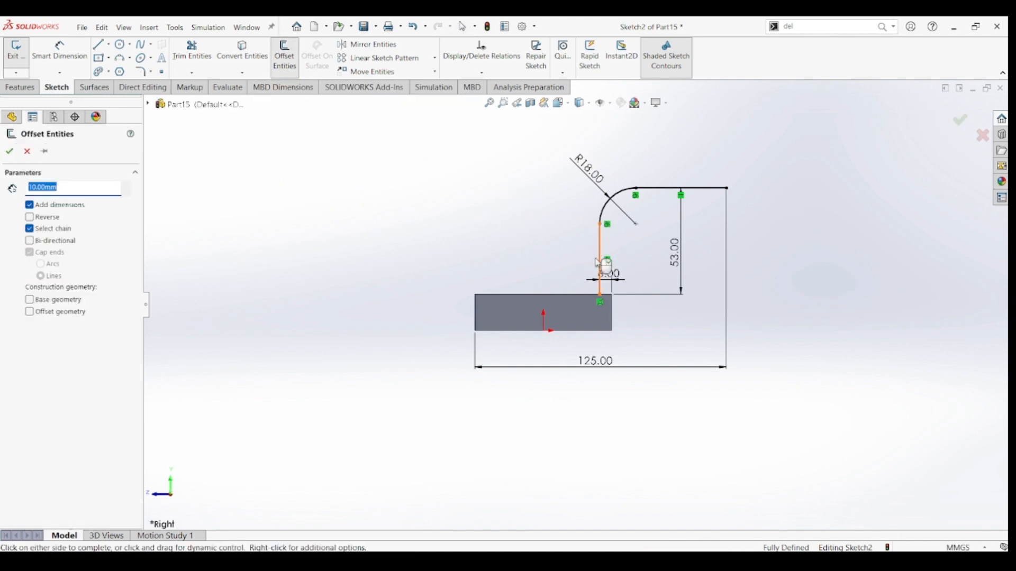
{"action": "left_click", "coordinate": [30, 219]}
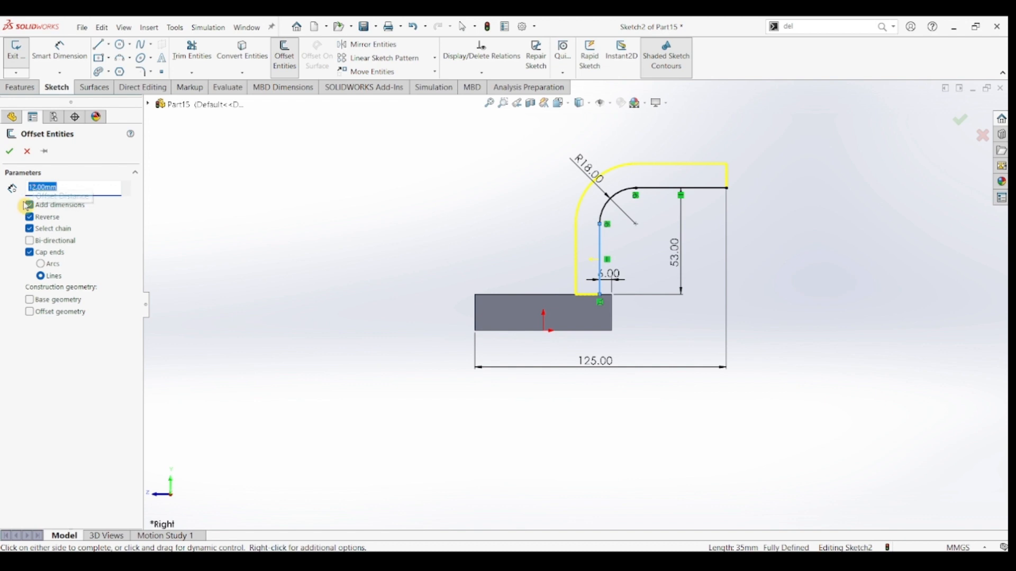
{"action": "left_click", "coordinate": [11, 153]}
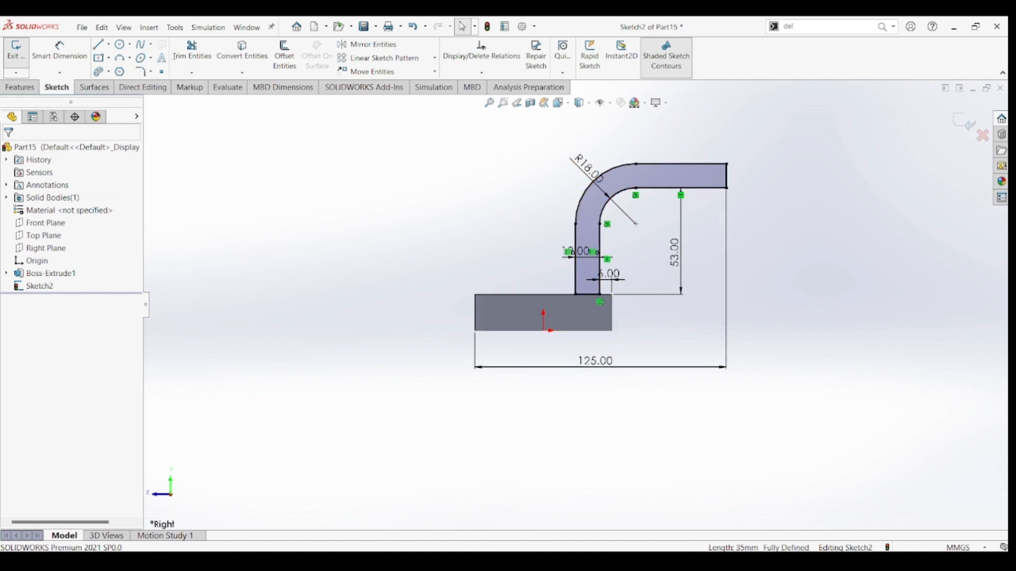
Consult the Part38 drawing again and add a 6 mm sketch fillet at the arm profile's lower outer corner on the plate.
{"action": "key", "text": "alt+Tab"}
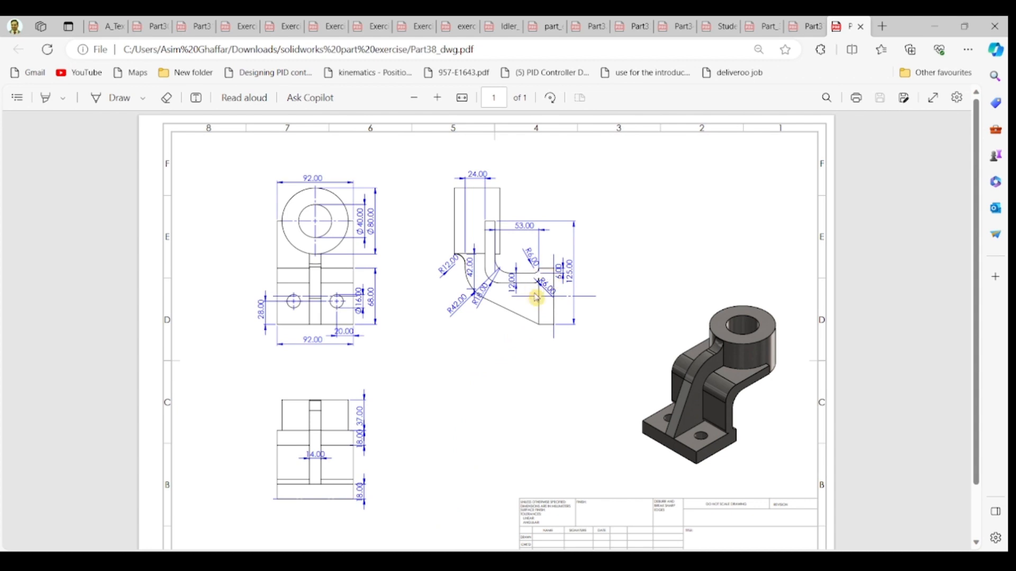
{"action": "left_click", "coordinate": [932, 27]}
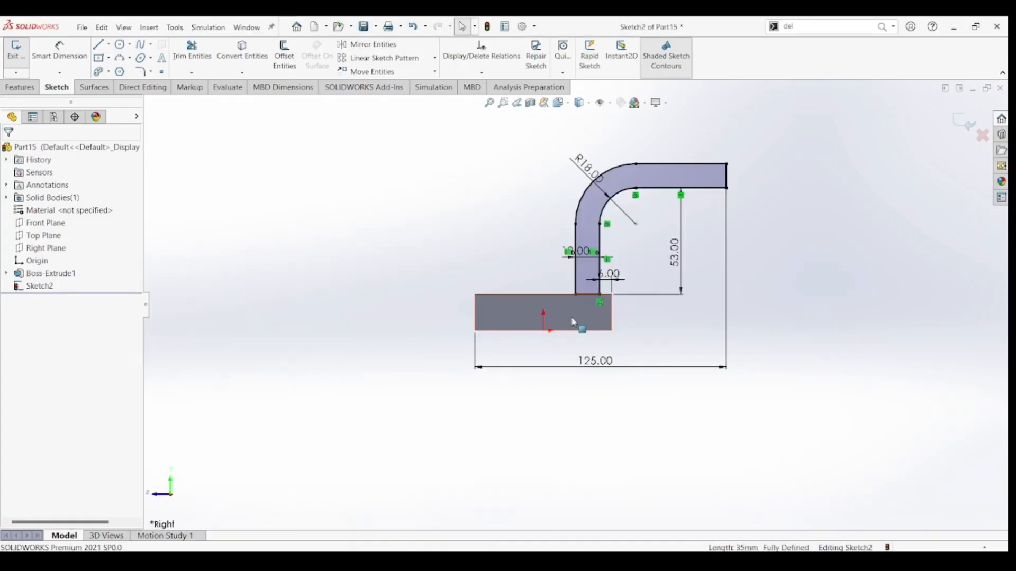
{"action": "left_click", "coordinate": [141, 73]}
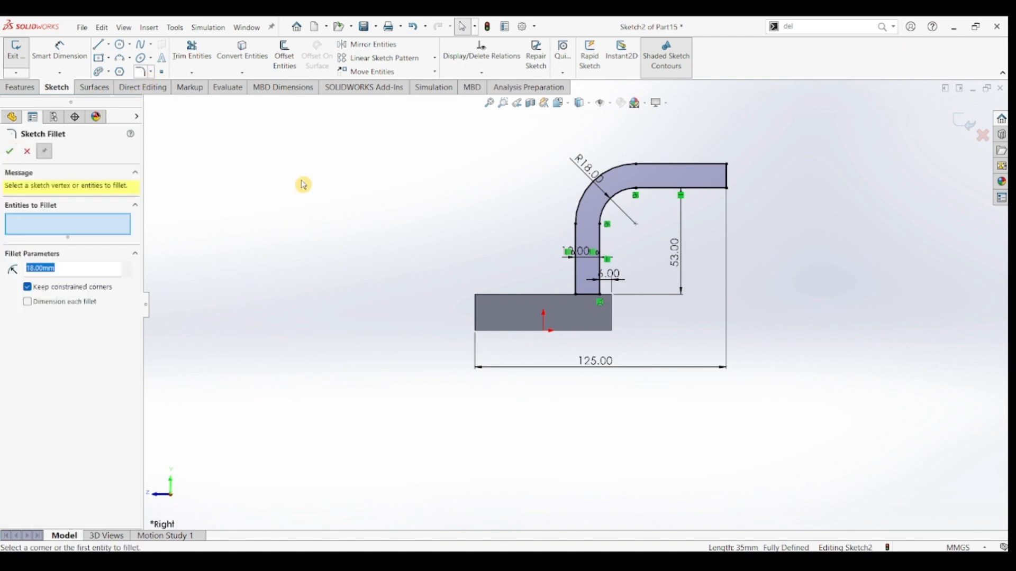
{"action": "left_click", "coordinate": [577, 297]}
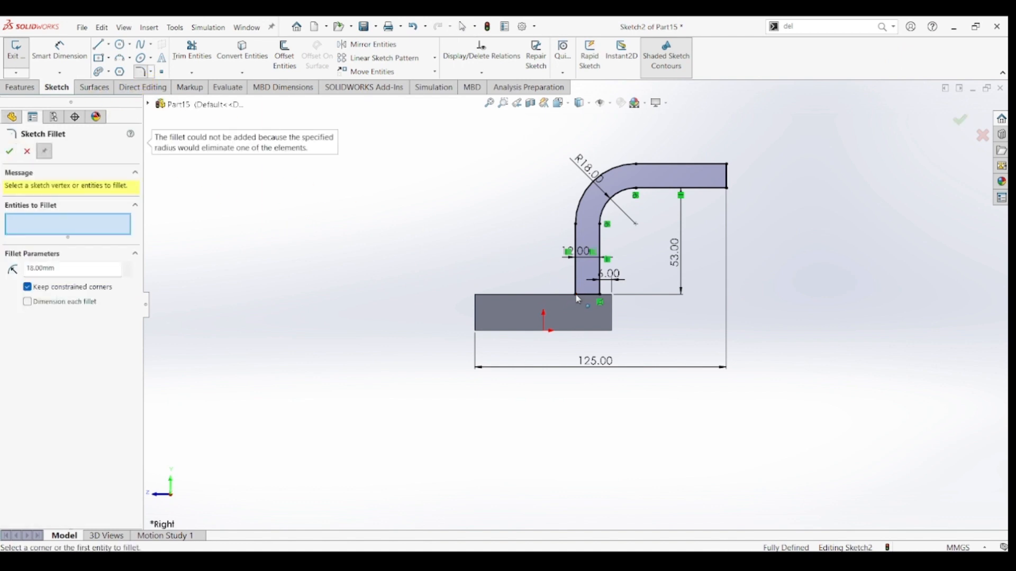
{"action": "double_click", "coordinate": [58, 271]}
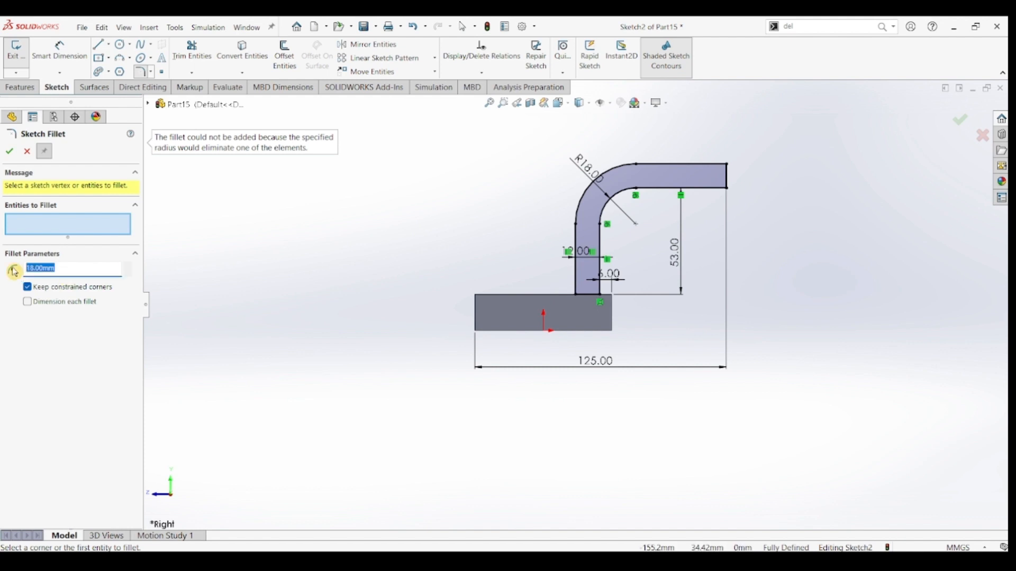
{"action": "type", "text": "6"}
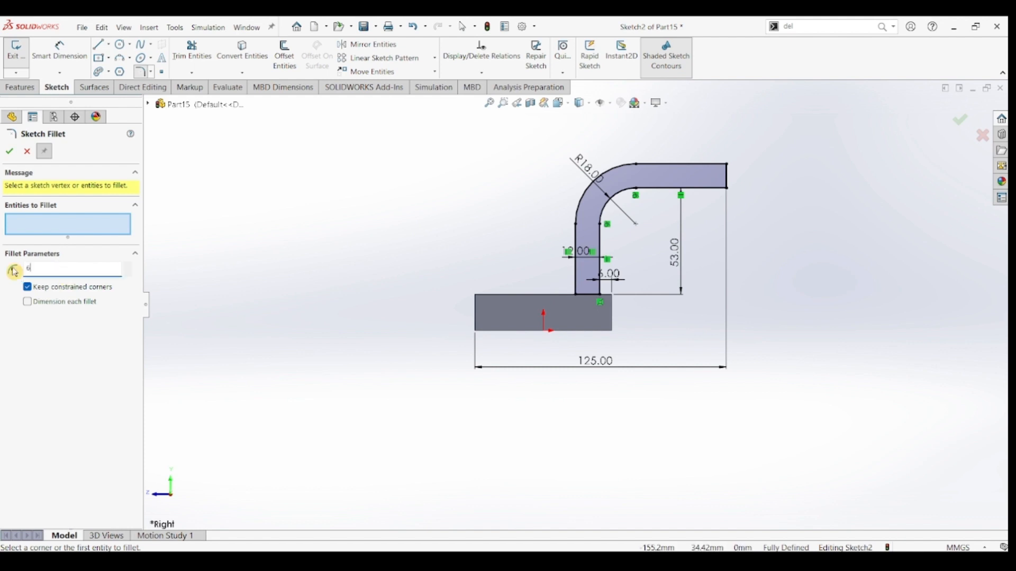
{"action": "left_click", "coordinate": [577, 297]}
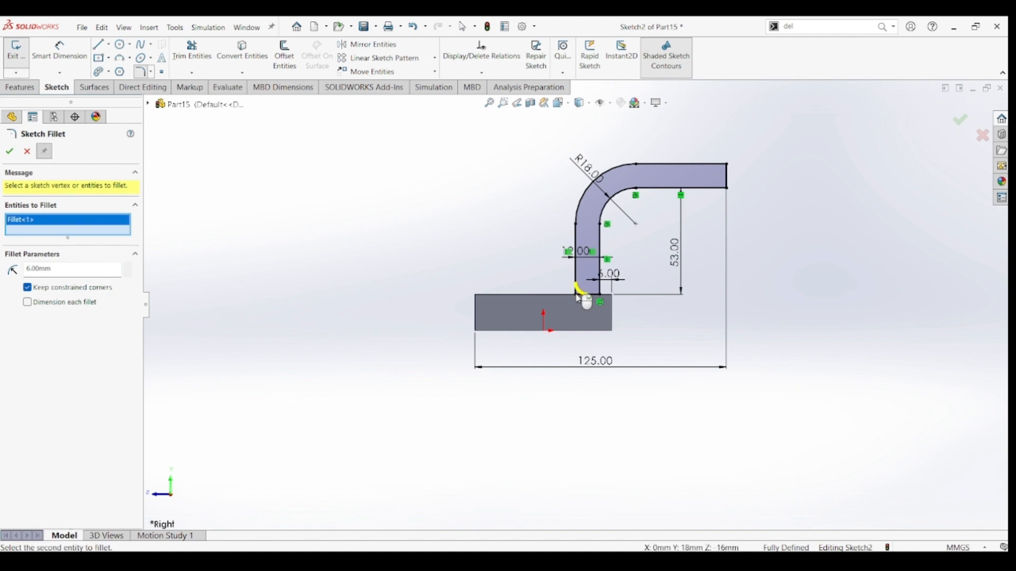
{"action": "left_click", "coordinate": [11, 153]}
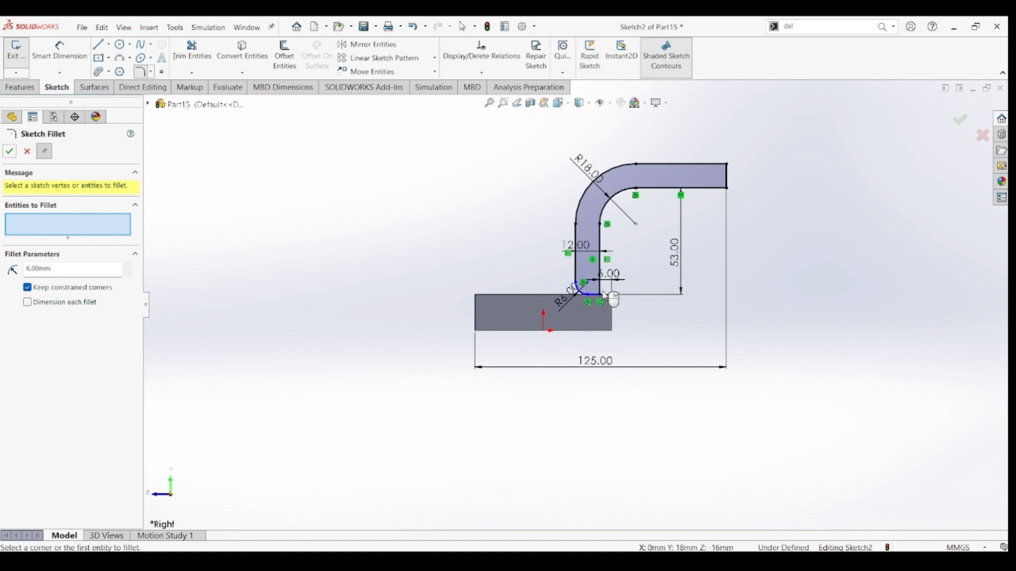
{"action": "left_click", "coordinate": [10, 152]}
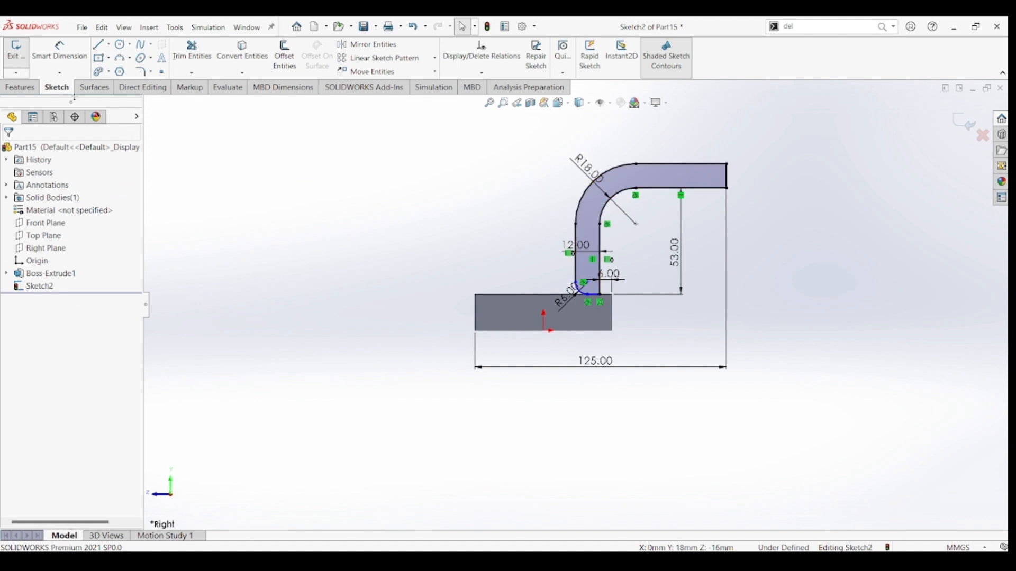
Extrude the bent arm profile 92 mm with the Mid Plane end condition.
{"action": "left_click", "coordinate": [20, 90]}
{"action": "left_click", "coordinate": [21, 53]}
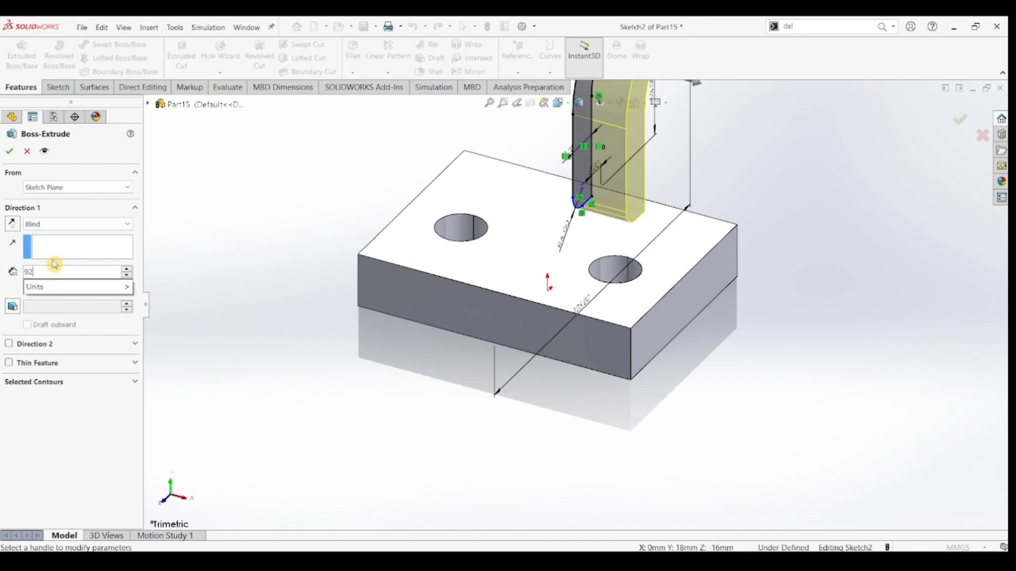
{"action": "key", "text": "Return"}
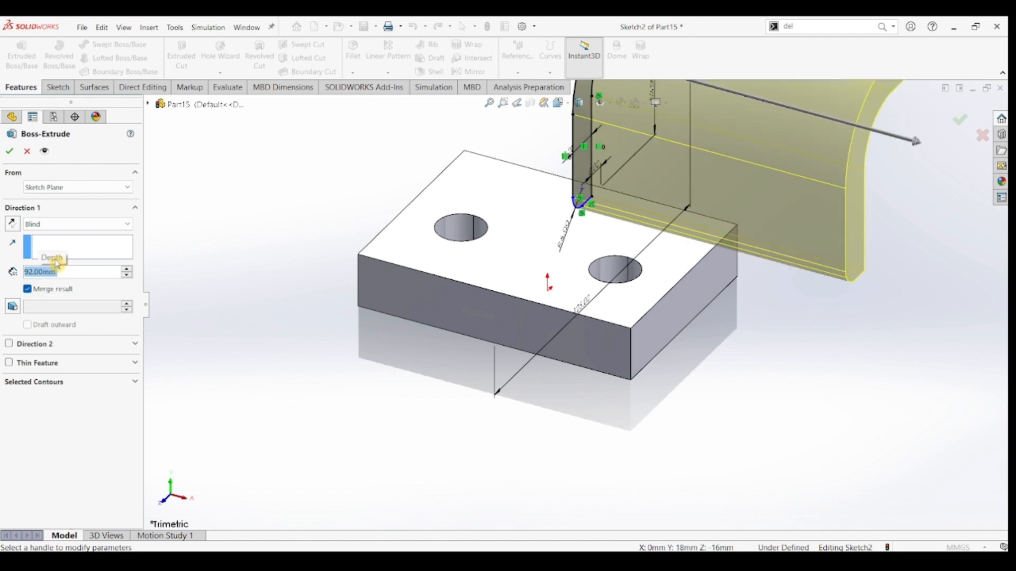
{"action": "left_click", "coordinate": [82, 225]}
{"action": "left_click", "coordinate": [56, 290]}
{"action": "scroll", "coordinate": [413, 229], "scroll_direction": "up", "scroll_amount": 5}
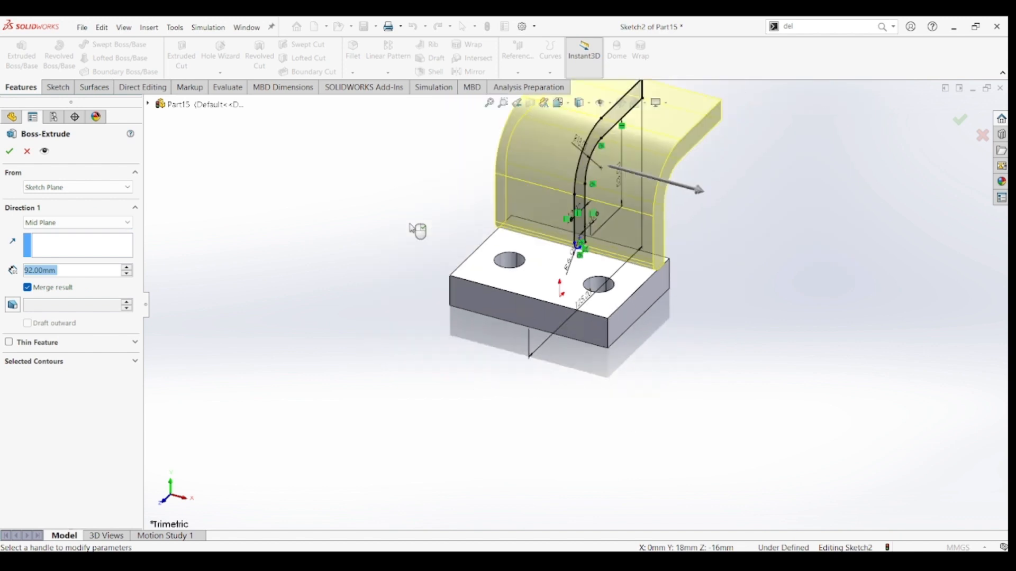
{"action": "mouse_move", "coordinate": [374, 276]}
{"action": "middle_mouse_down"}
{"action": "mouse_move", "coordinate": [403, 270]}
{"action": "mouse_move", "coordinate": [360, 277]}
{"action": "middle_mouse_up"}
{"action": "left_click", "coordinate": [9, 151]}
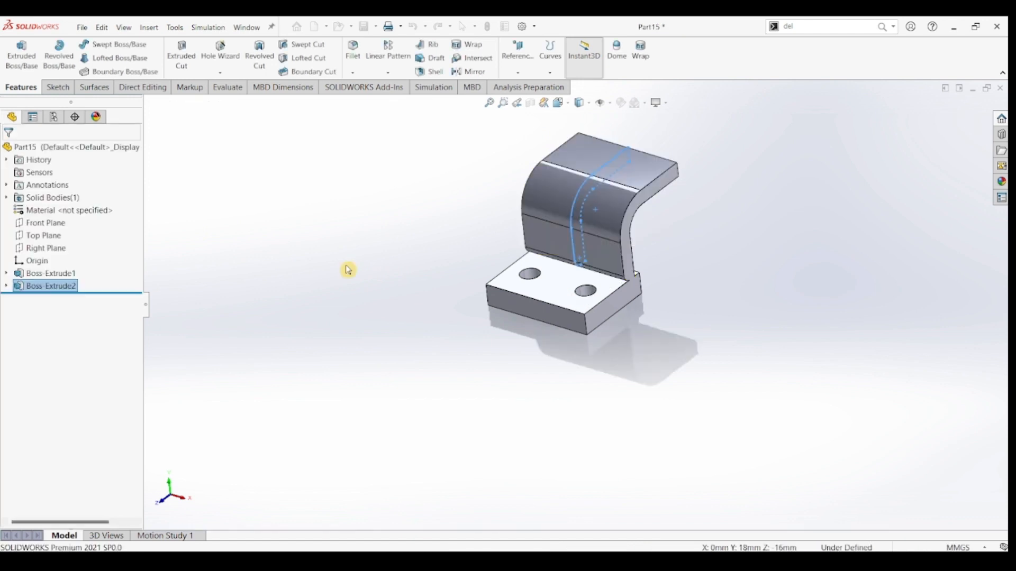
{"action": "left_click", "coordinate": [700, 288]}
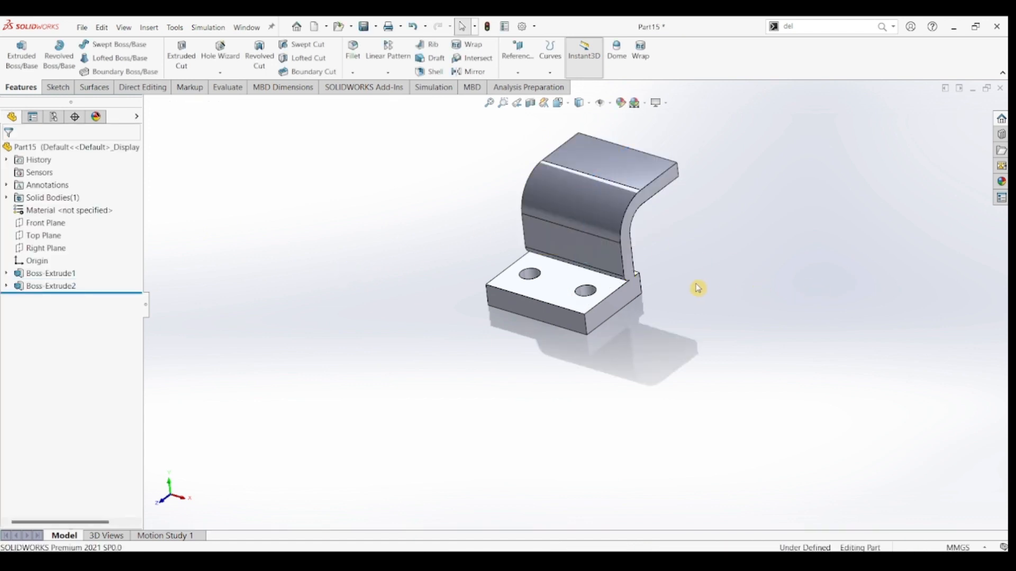
Fillet the edge where the arm's inner face meets the plate's top with a 6 mm radius.
{"action": "mouse_move", "coordinate": [692, 281]}
{"action": "middle_mouse_down"}
{"action": "mouse_move", "coordinate": [625, 320]}
{"action": "mouse_move", "coordinate": [594, 281]}
{"action": "middle_mouse_up"}
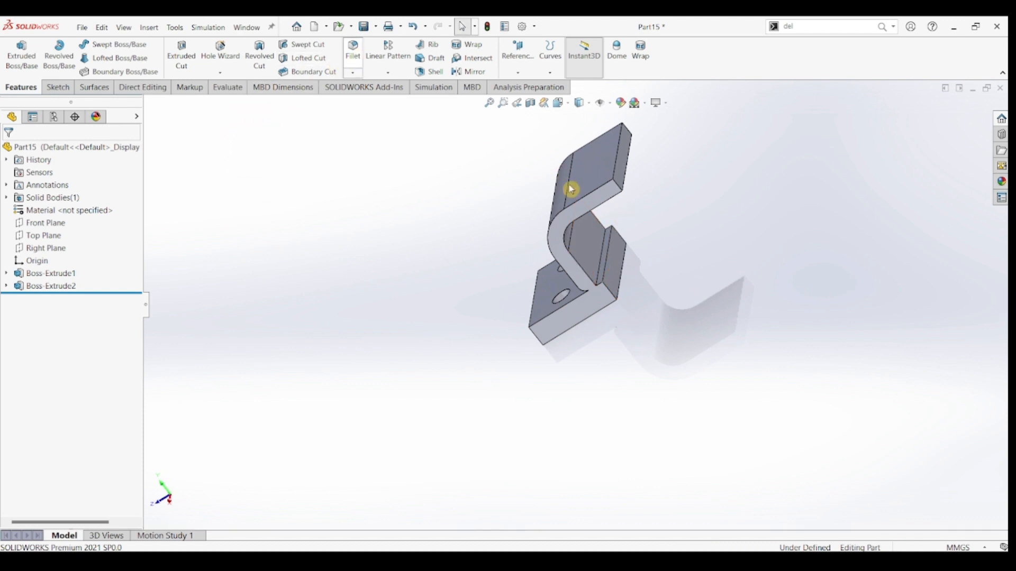
{"action": "left_click", "coordinate": [603, 264]}
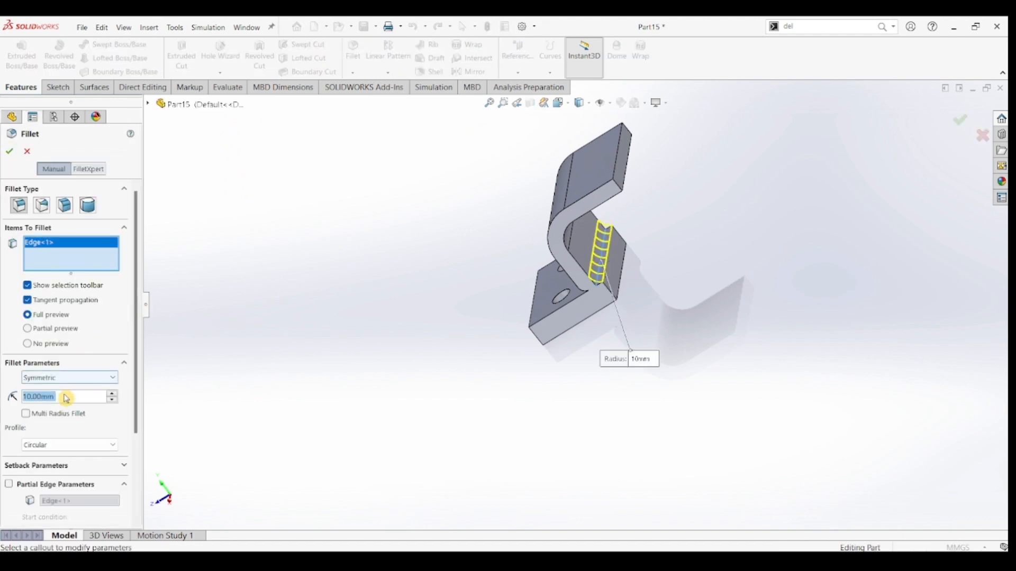
{"action": "type", "text": "6"}
{"action": "key", "text": "Return"}
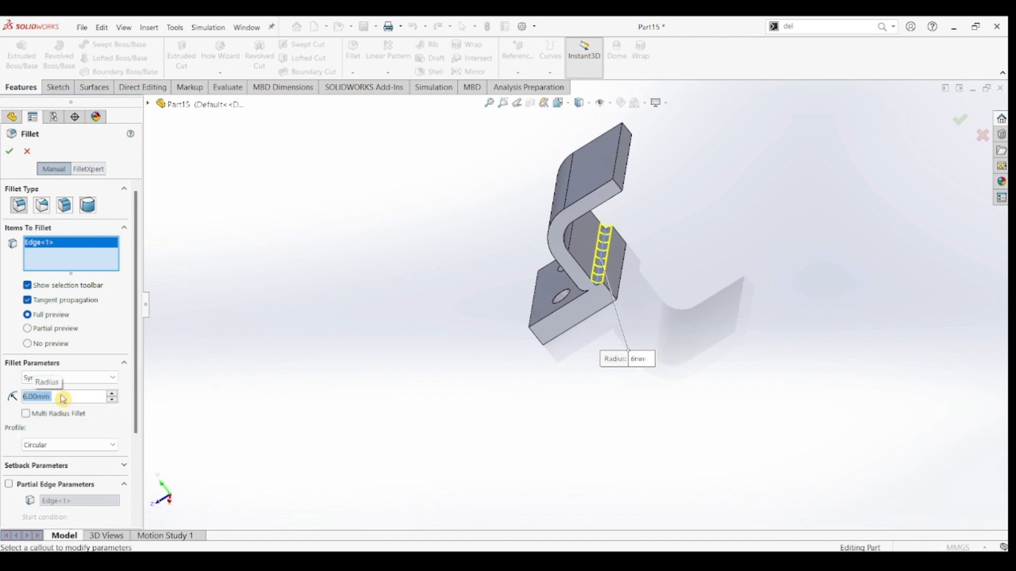
{"action": "left_click", "coordinate": [10, 154]}
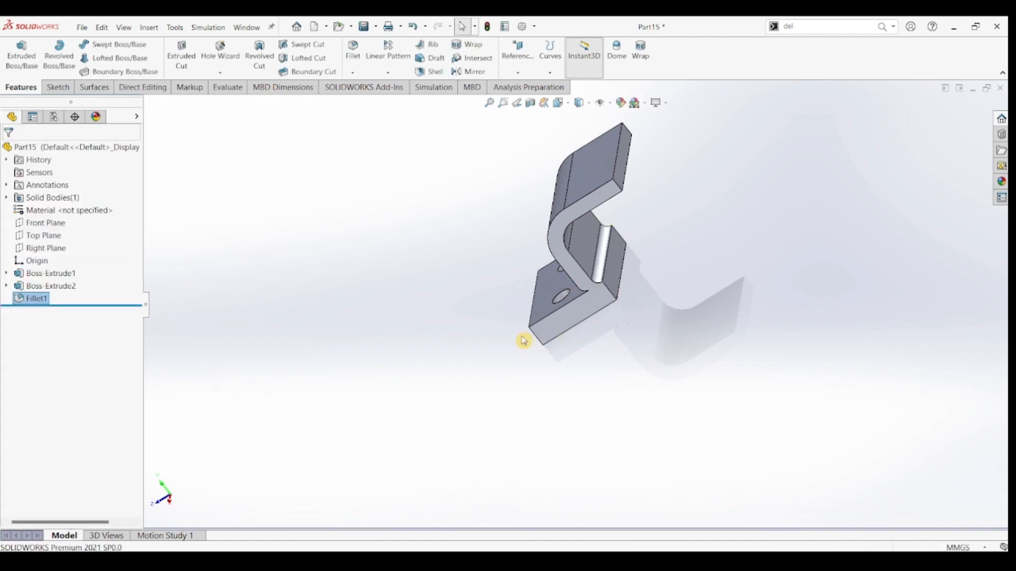
On the arm's flat top face, sketch a circle of about 32 mm radius centred on the midpoint of its free end edge.
{"action": "middle_click_drag", "start_coordinate": [526, 340], "coordinate": [572, 332]}
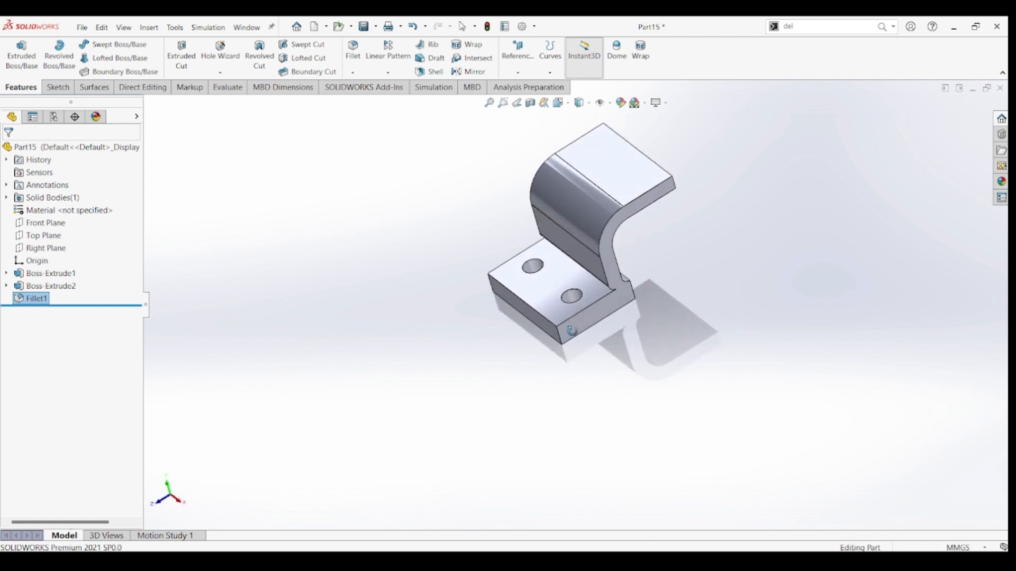
{"action": "left_click", "coordinate": [622, 175]}
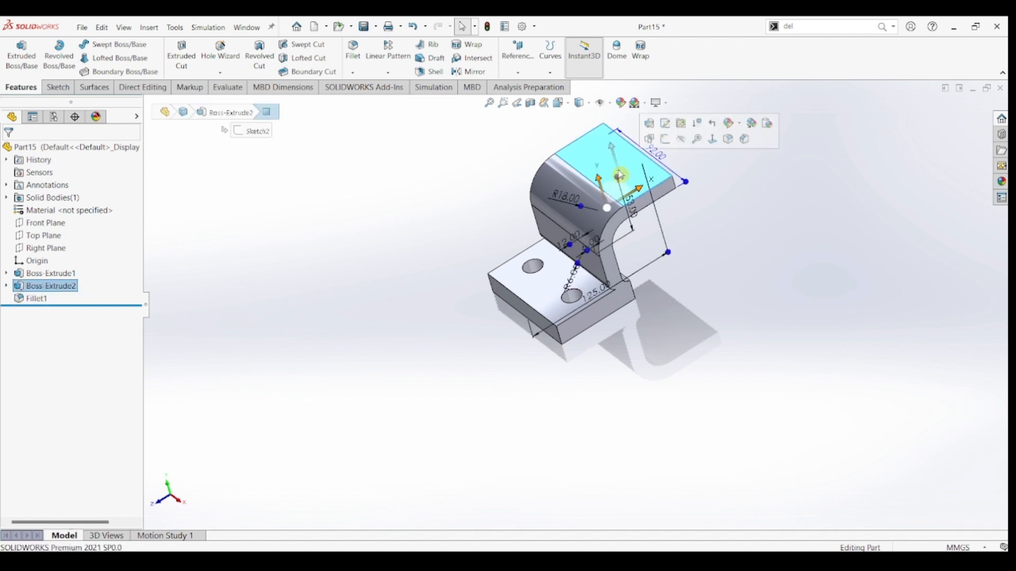
{"action": "left_click", "coordinate": [57, 88]}
{"action": "left_click", "coordinate": [19, 59]}
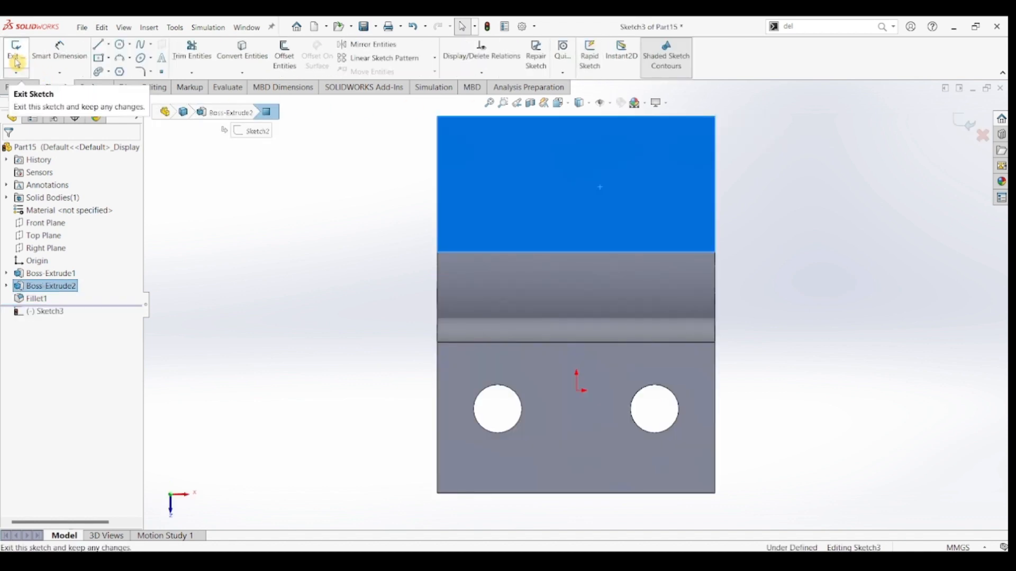
{"action": "left_click", "coordinate": [120, 44]}
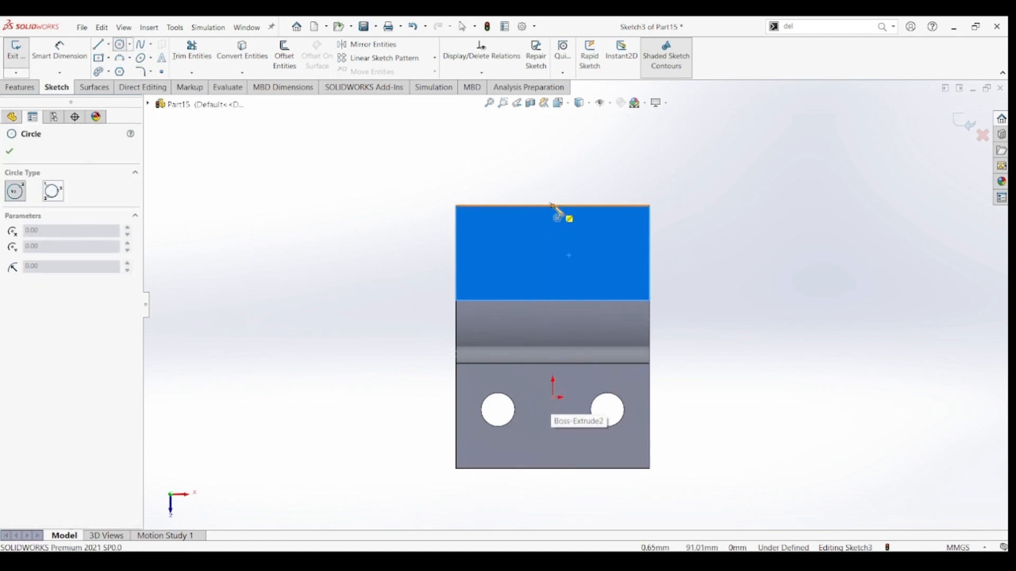
{"action": "left_click_drag", "start_coordinate": [553, 205], "coordinate": [567, 247]}
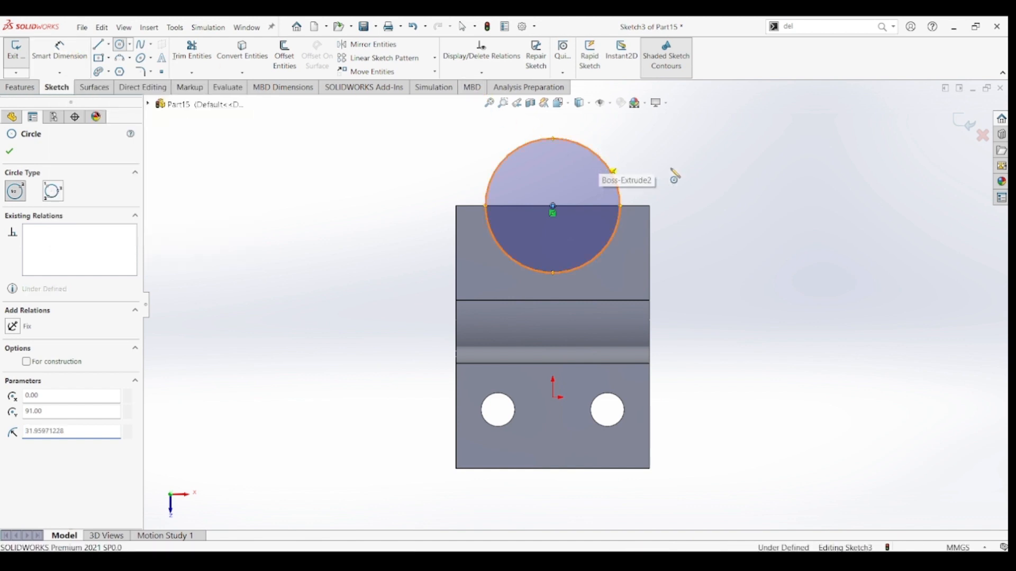
{"action": "left_click", "coordinate": [600, 158]}
{"action": "key", "text": "Escape"}
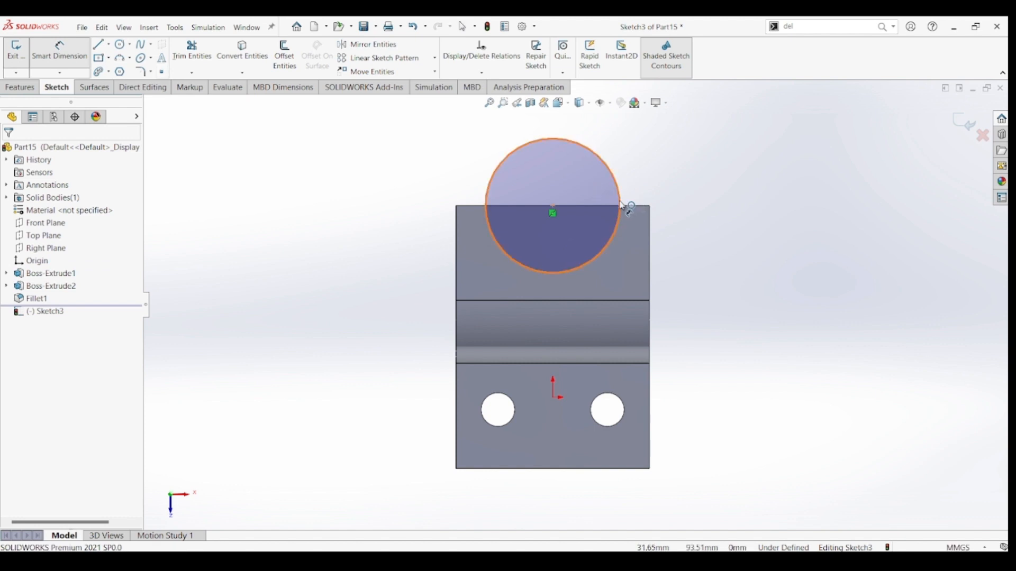
Dimension the circle at the arm's free end with a diameter of 80 mm.
{"action": "left_click", "coordinate": [689, 200]}
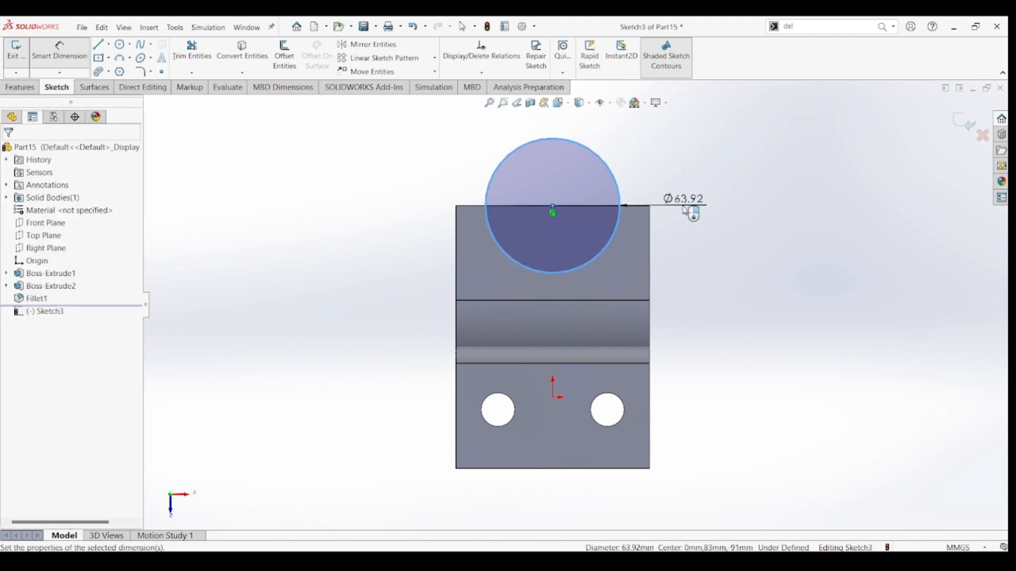
{"action": "left_click", "coordinate": [686, 209]}
{"action": "type", "text": "80"}
{"action": "key", "text": "Escape"}
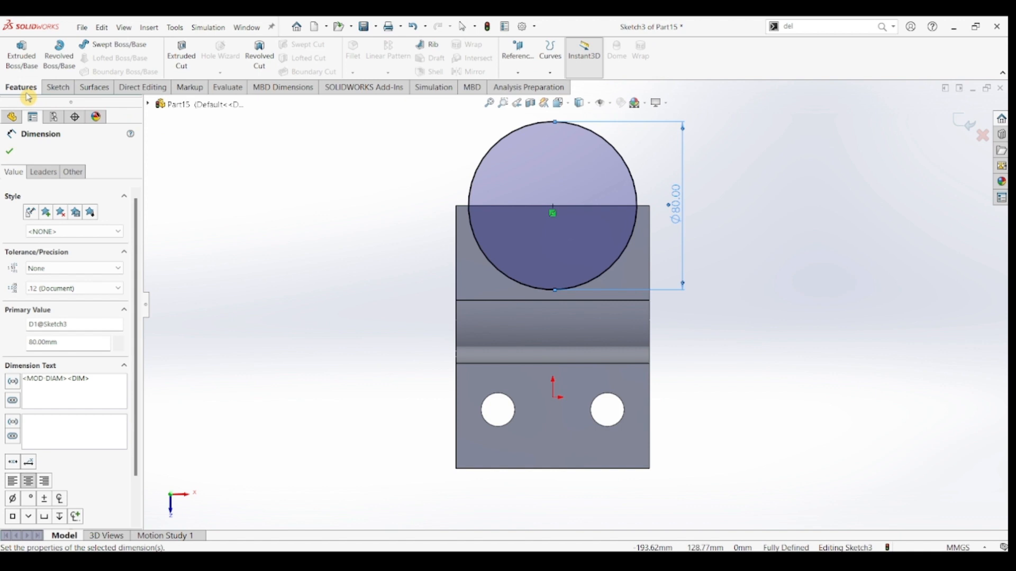
Extrude the 80 mm circle into a boss, 37 mm Blind in Direction 1 and 18 mm Blind in Direction 2.
{"action": "left_click", "coordinate": [21, 56]}
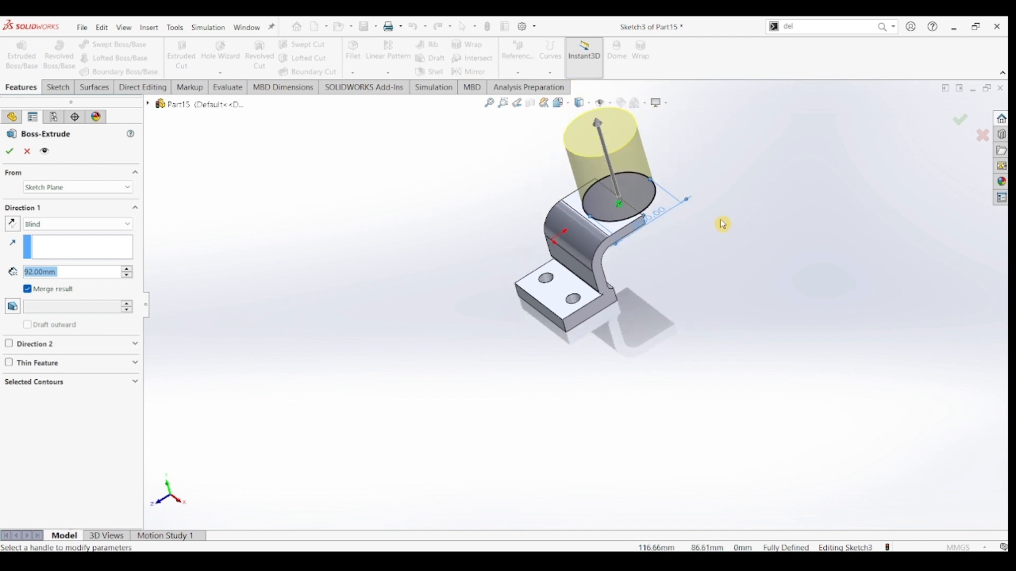
{"action": "type", "text": "3"}
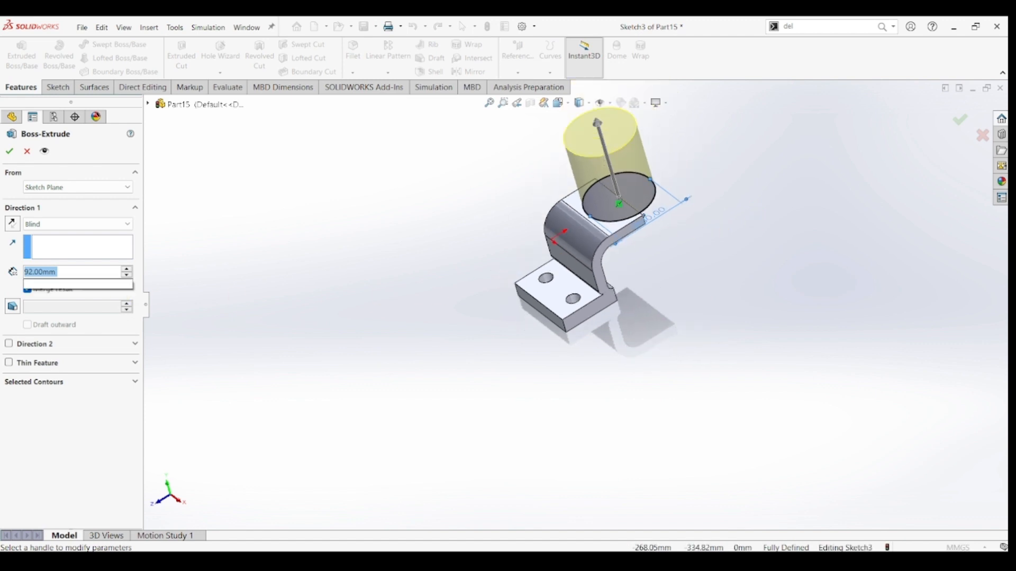
{"action": "type", "text": "7"}
{"action": "key", "text": "Return"}
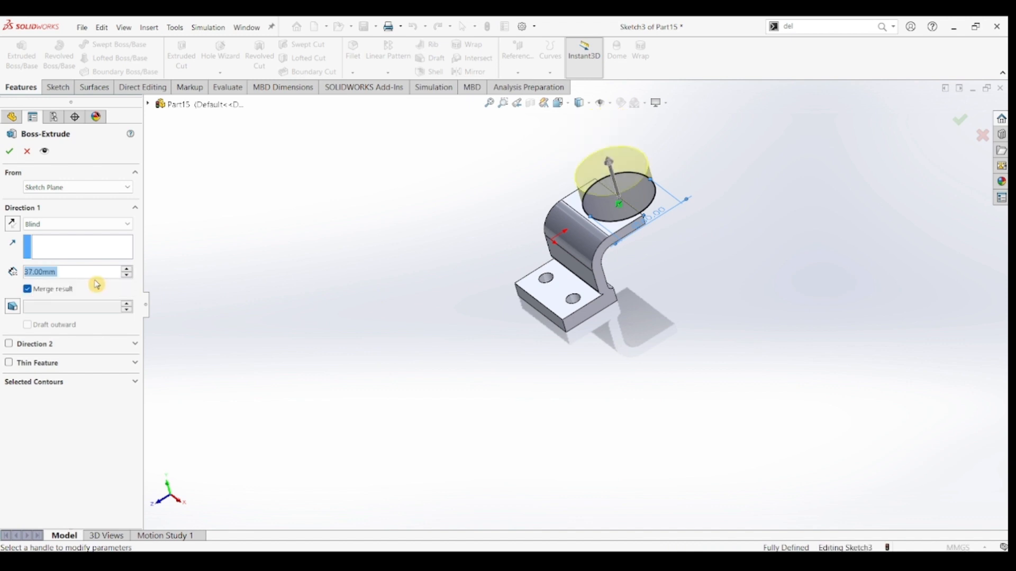
{"action": "left_click", "coordinate": [9, 347]}
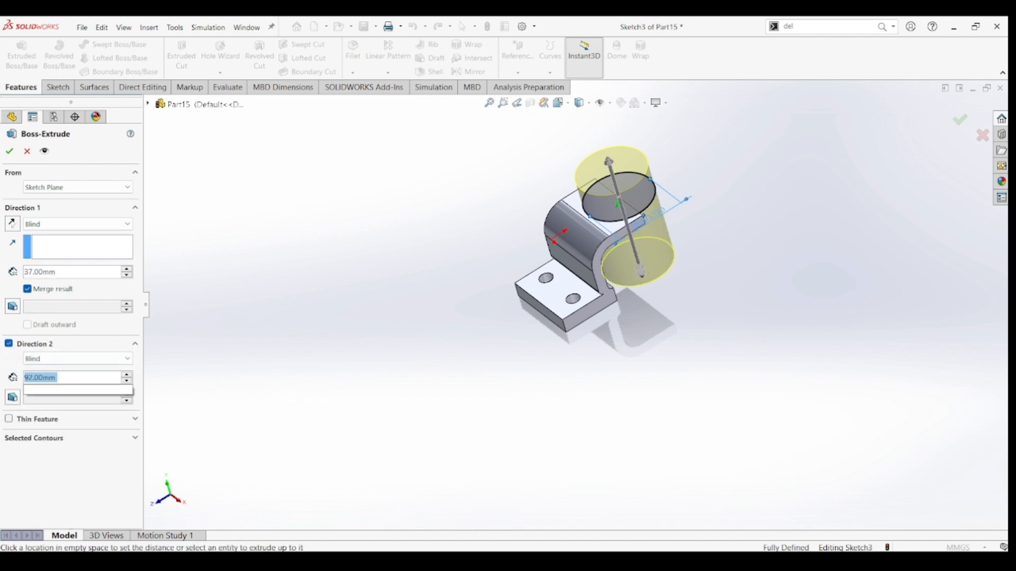
{"action": "type", "text": "18"}
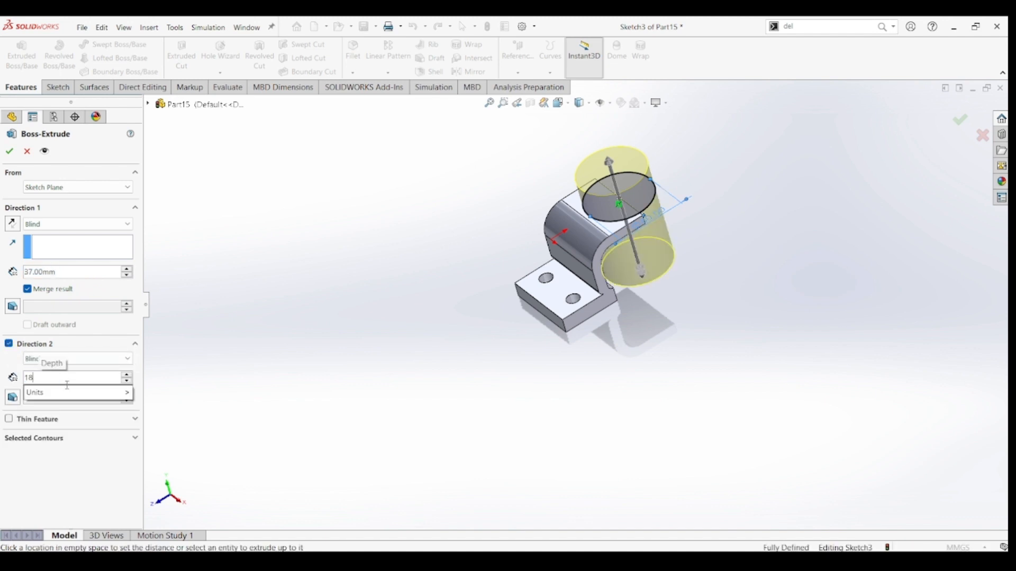
{"action": "key", "text": "Return"}
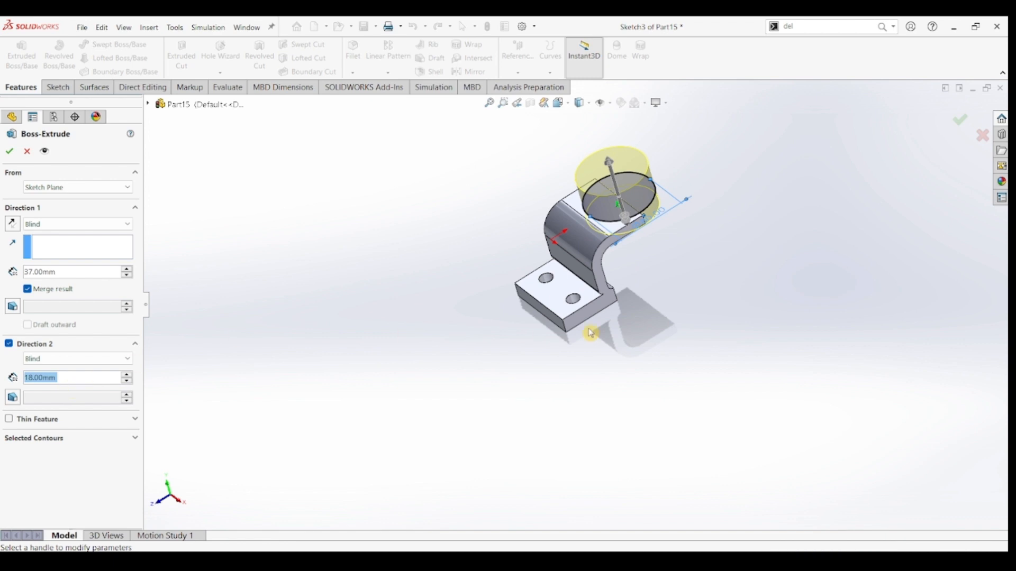
{"action": "middle_click_drag", "start_coordinate": [702, 268], "coordinate": [682, 236]}
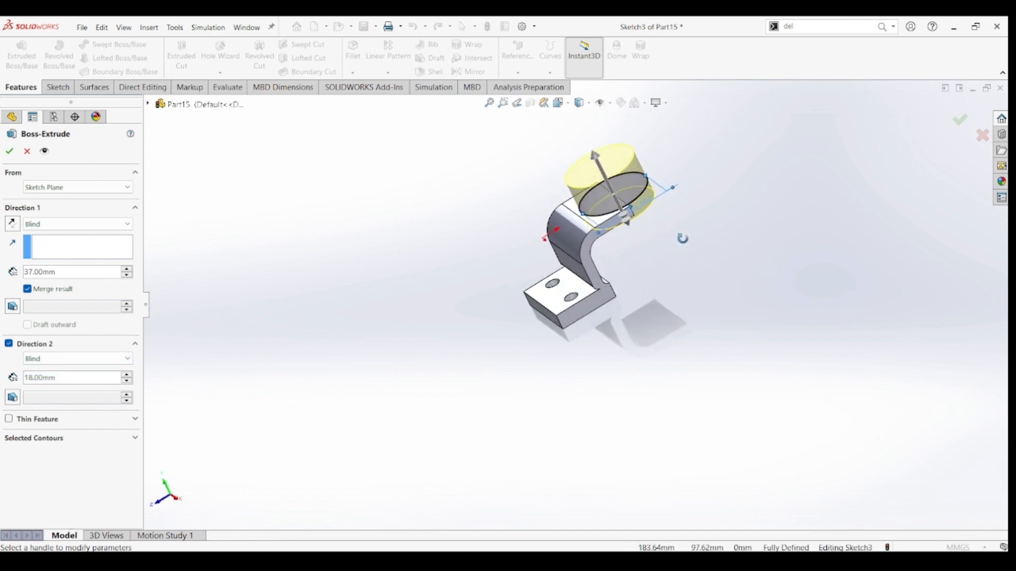
{"action": "left_click", "coordinate": [13, 152]}
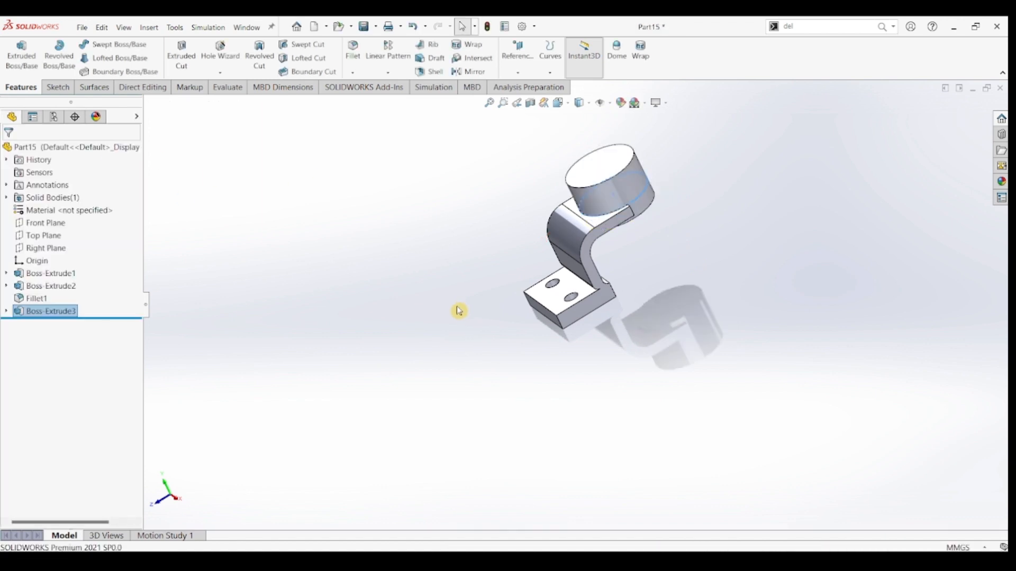
On the cylindrical boss's top face, sketch a concentric circle of about 23 mm radius.
{"action": "left_click", "coordinate": [603, 174]}
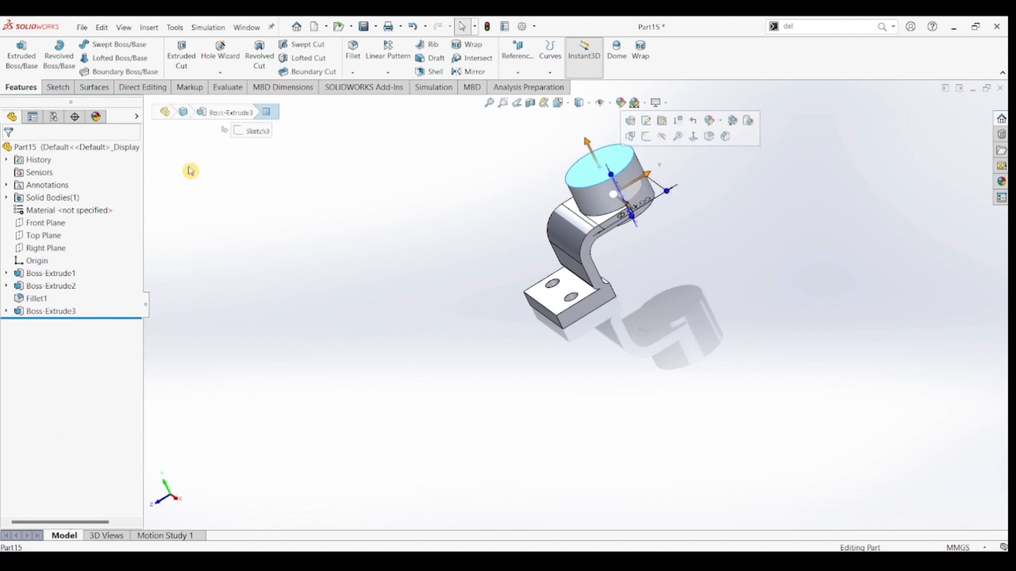
{"action": "left_click", "coordinate": [57, 87]}
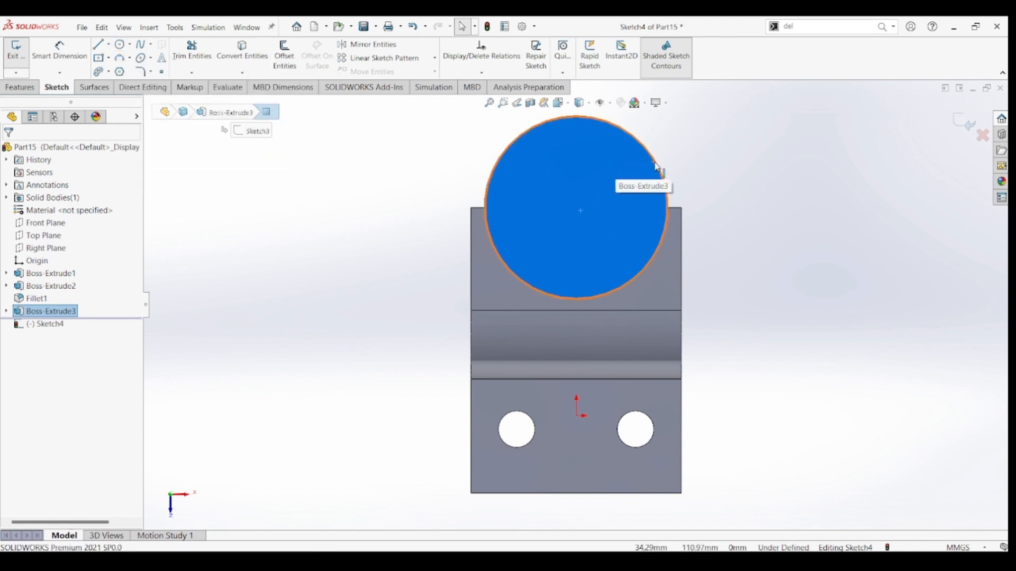
{"action": "left_click", "coordinate": [121, 46]}
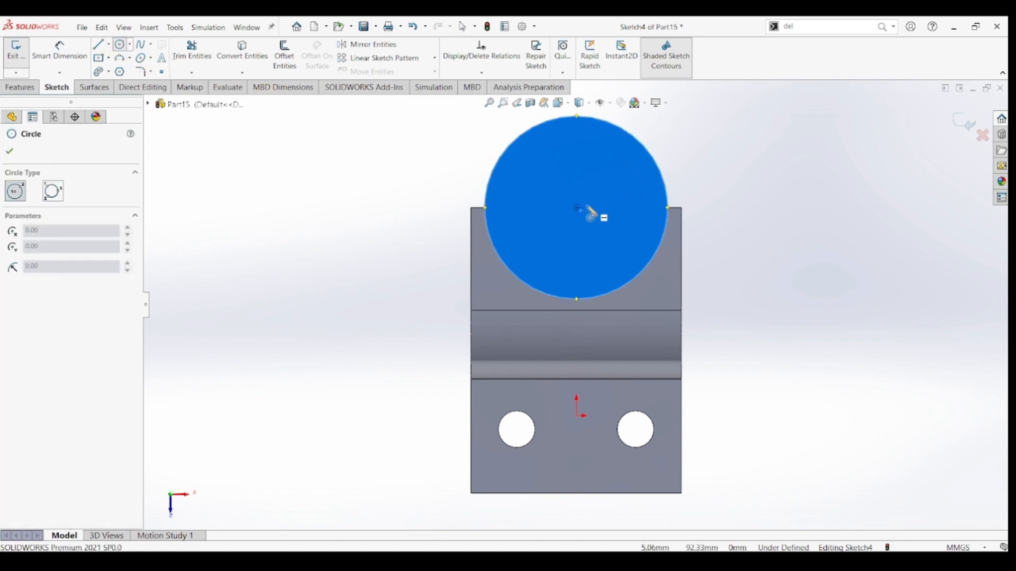
{"action": "left_click", "coordinate": [576, 208]}
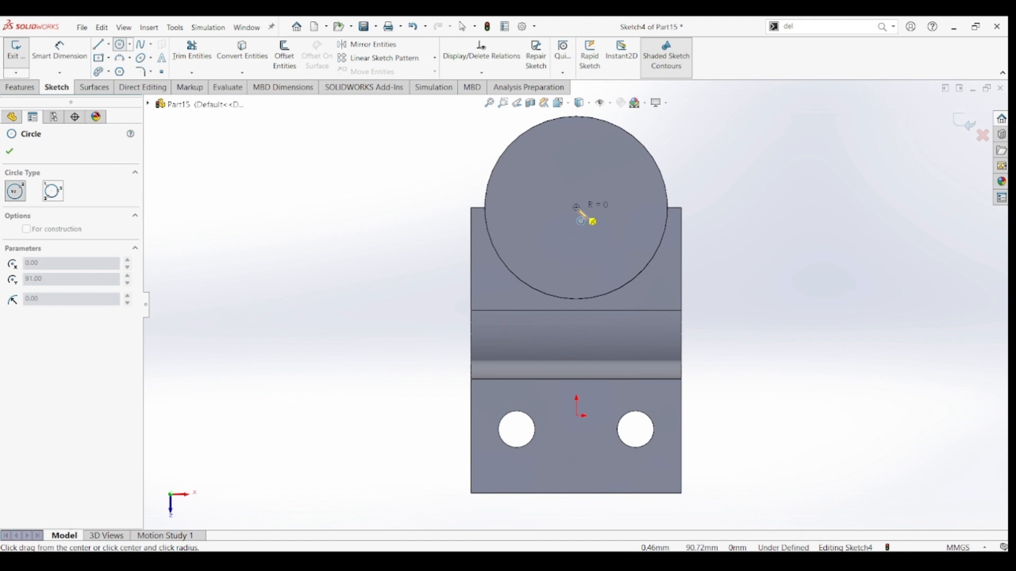
{"action": "left_click", "coordinate": [610, 259]}
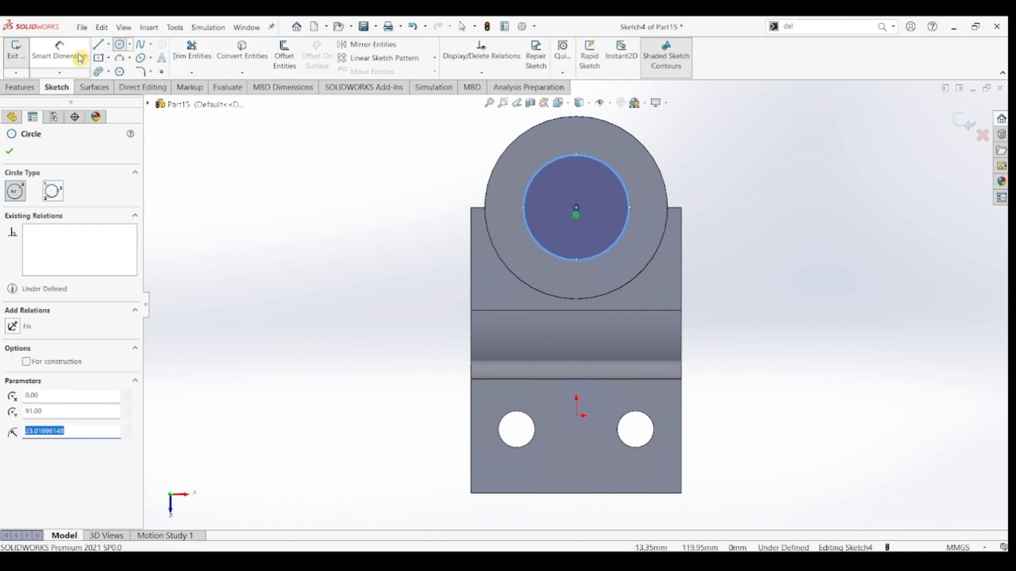
{"action": "left_click", "coordinate": [613, 170]}
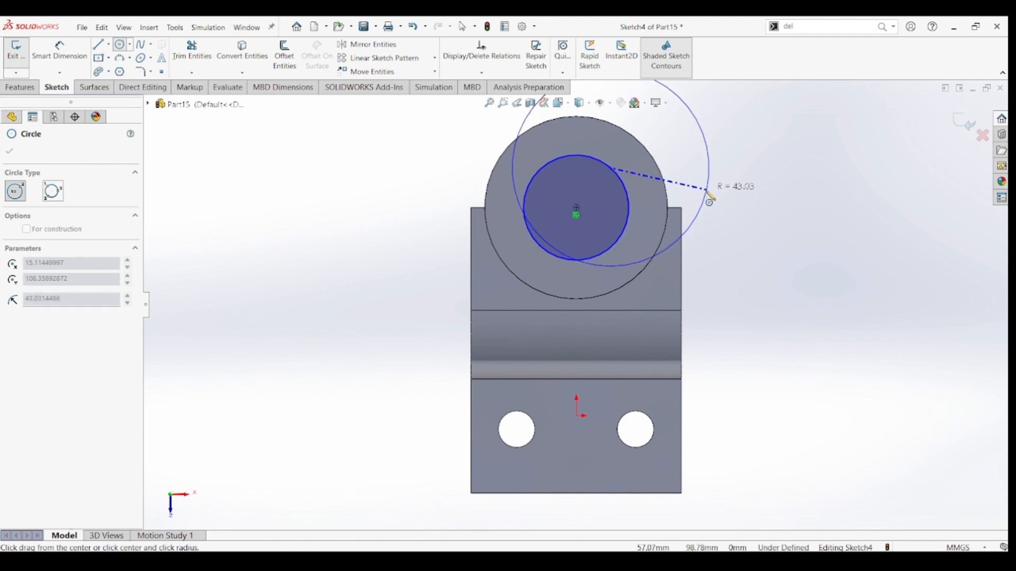
{"action": "key", "text": "Escape"}
Dimension the inner circle on the boss with a diameter of 40 mm.
{"action": "left_click", "coordinate": [68, 51]}
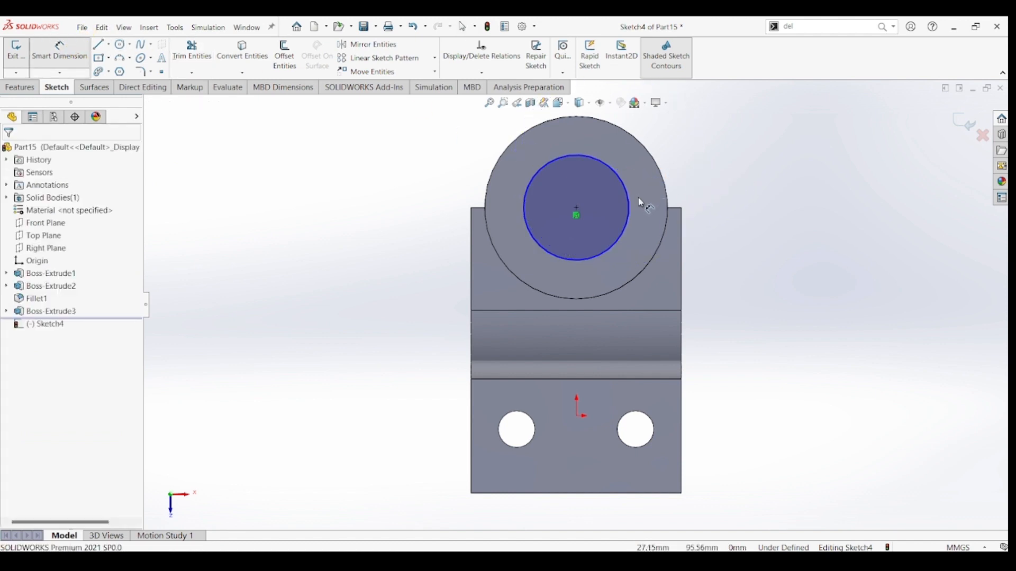
{"action": "left_click", "coordinate": [690, 211]}
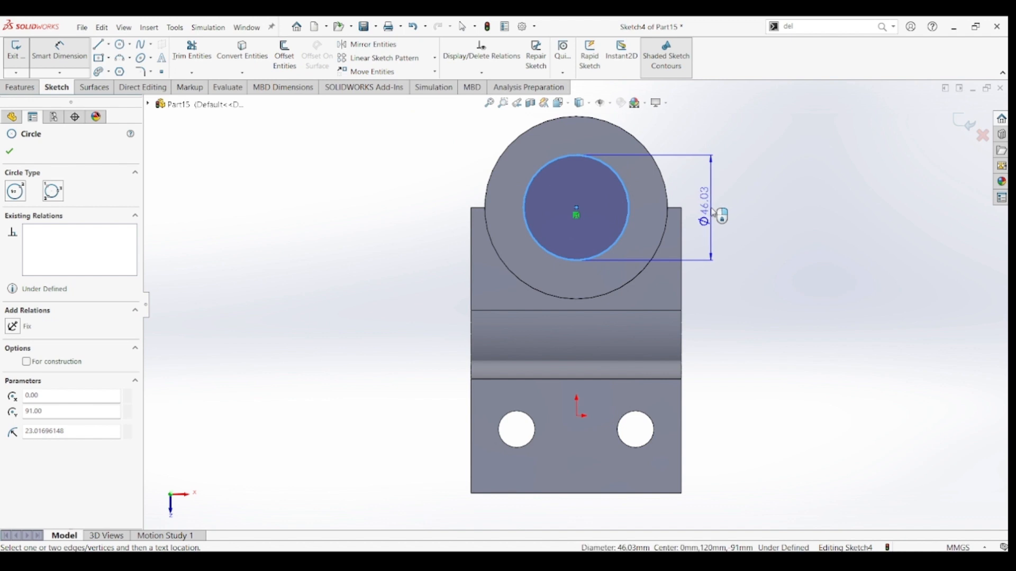
{"action": "left_click", "coordinate": [712, 210]}
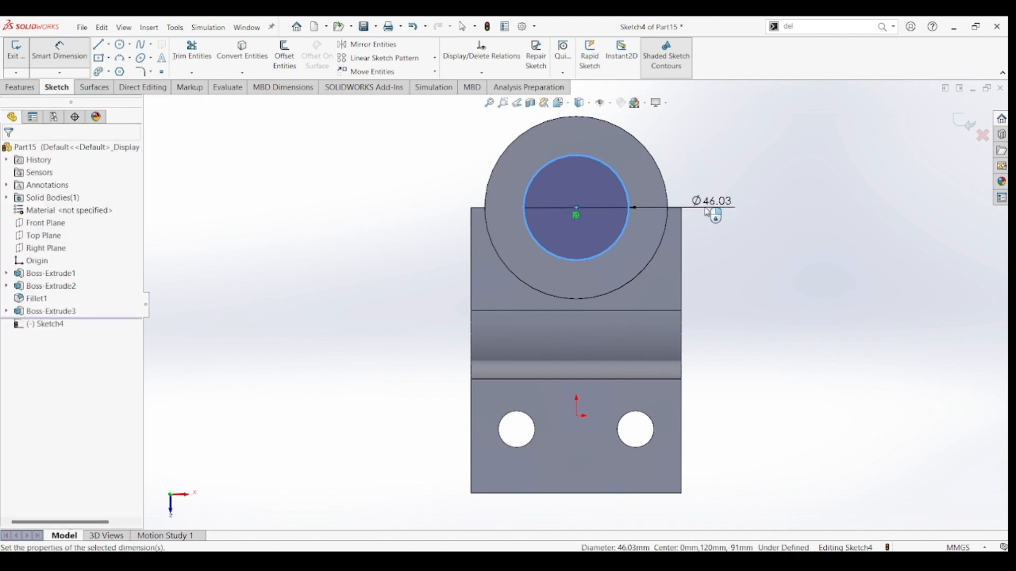
{"action": "type", "text": "40"}
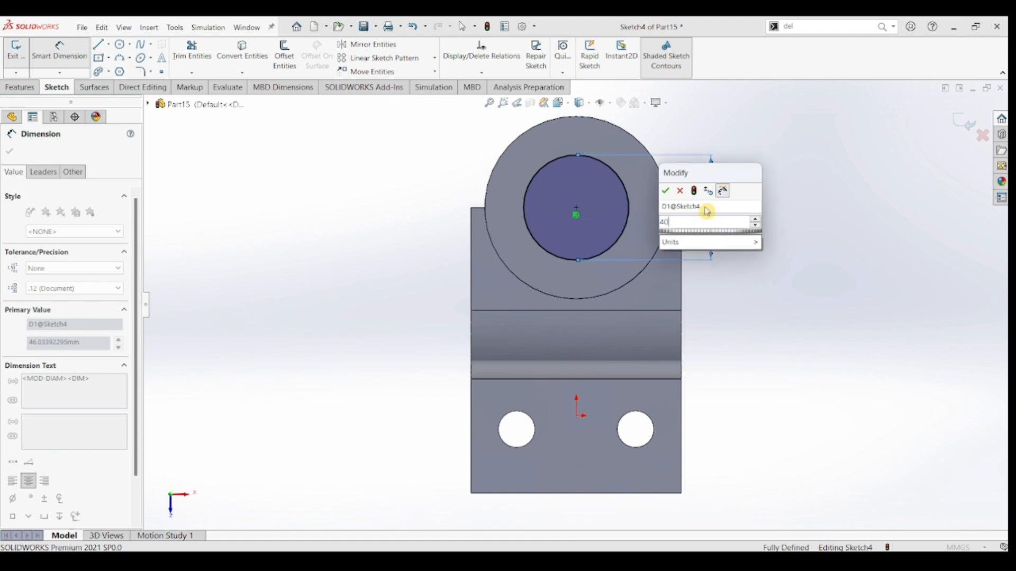
{"action": "key", "text": "Escape"}
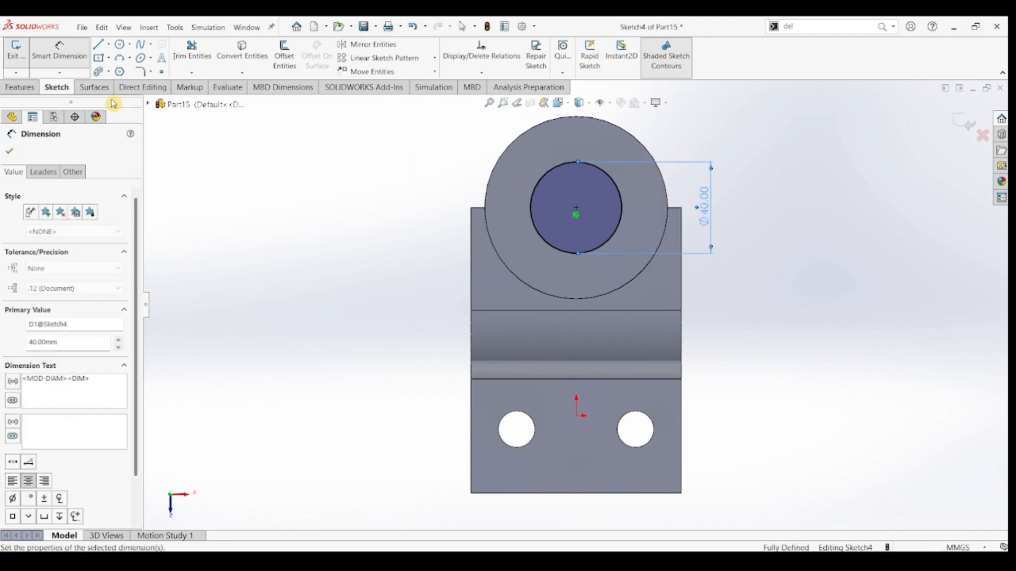
Cut the 40 mm circle through the boss with the Through All end condition.
{"action": "left_click", "coordinate": [21, 87]}
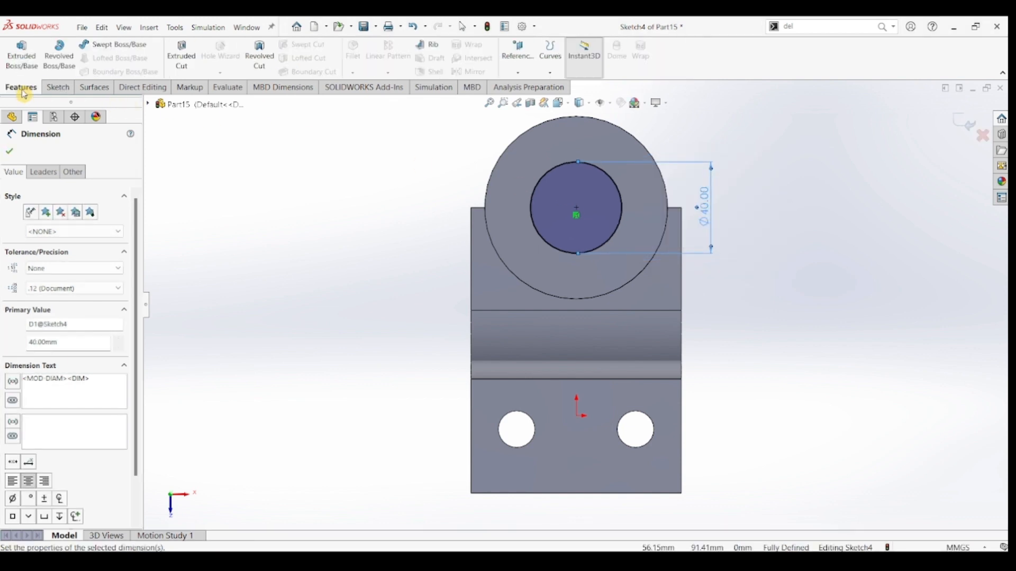
{"action": "left_click", "coordinate": [182, 55]}
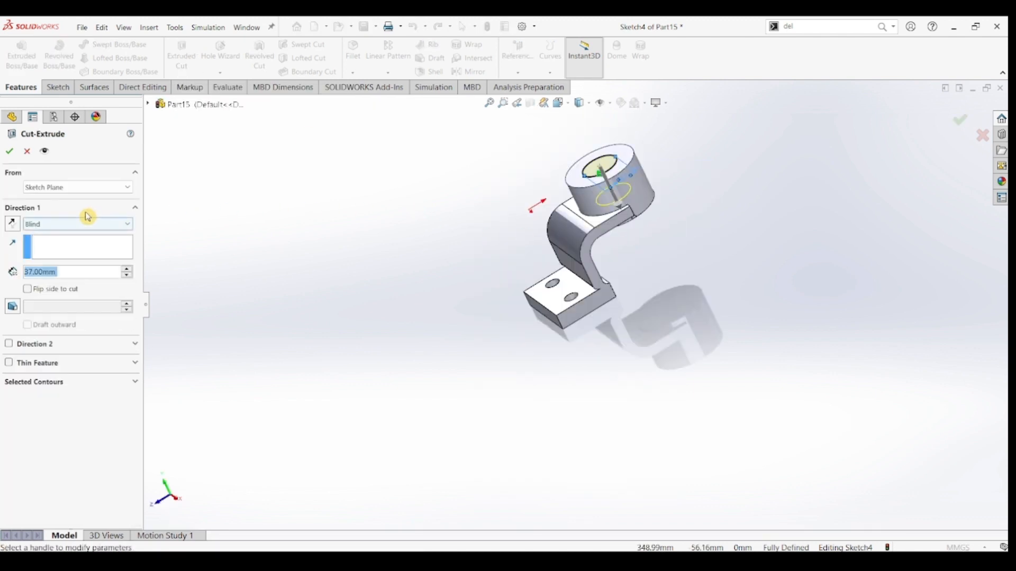
{"action": "left_click", "coordinate": [77, 226]}
{"action": "left_click", "coordinate": [73, 243]}
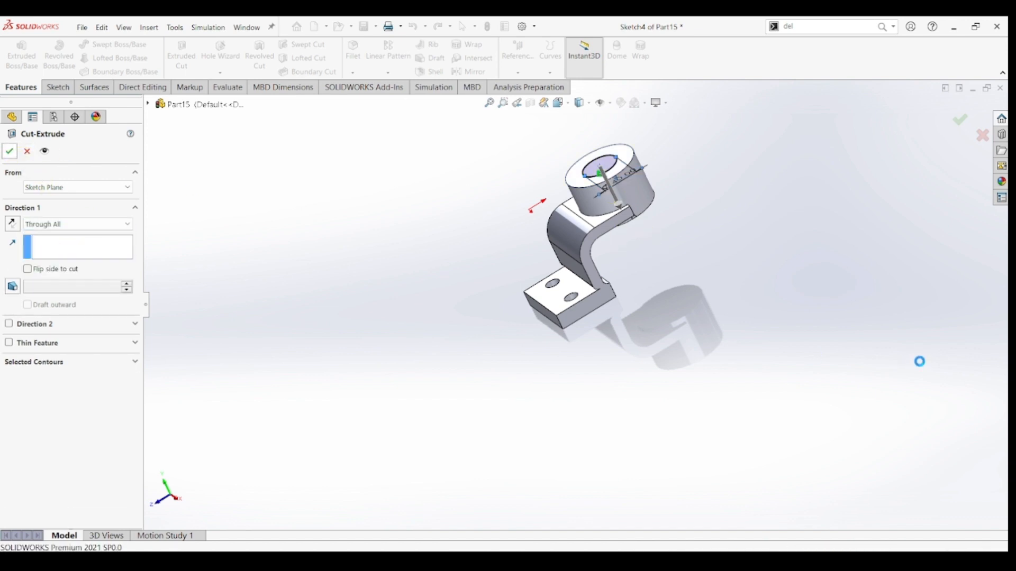
{"action": "key", "text": "Return"}
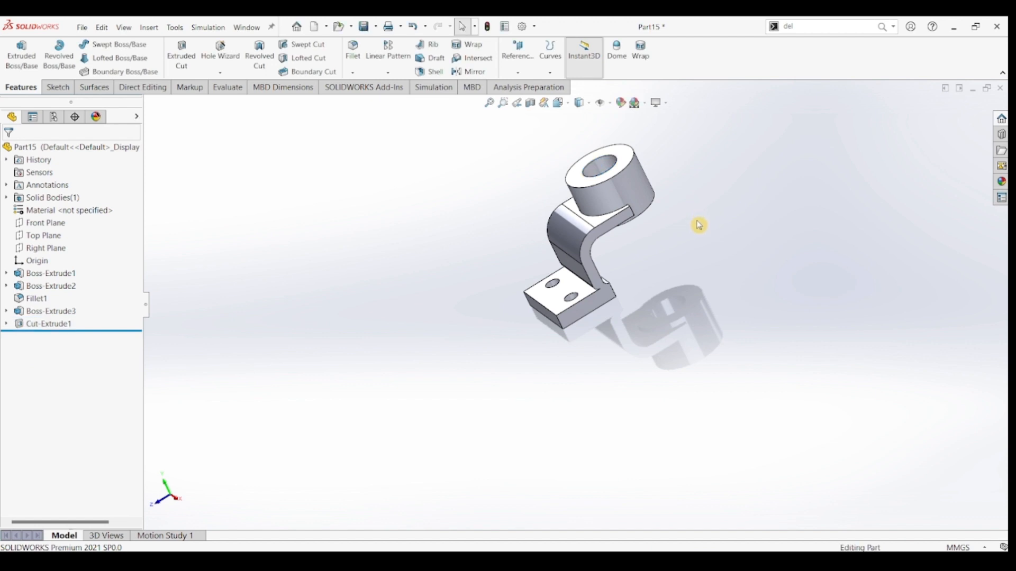
Consult the rib in the Part38 drawing and start a sketch on the Right Plane.
{"action": "middle_click_drag", "start_coordinate": [710, 241], "coordinate": [712, 220]}
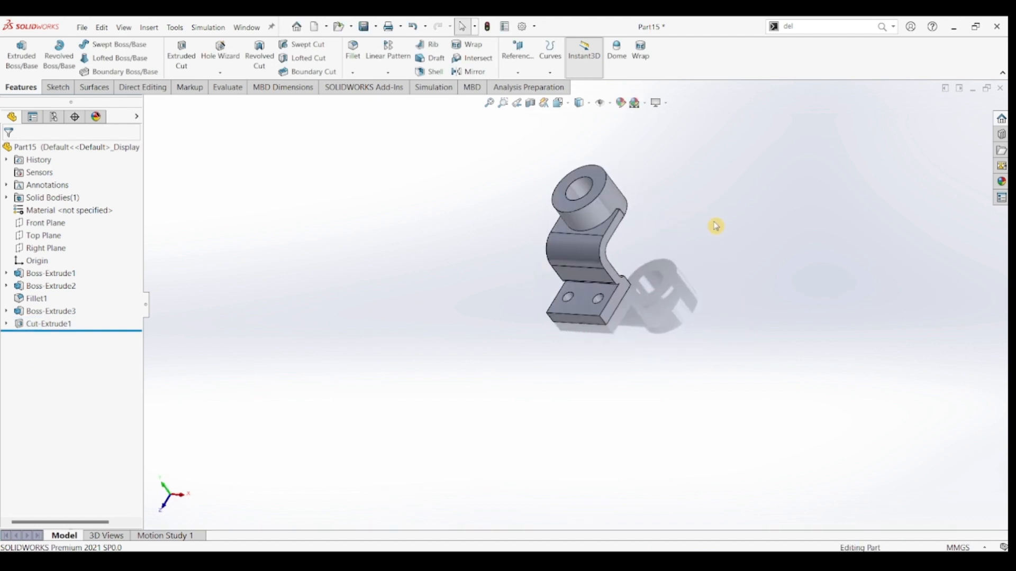
{"action": "key", "text": "ctrl+7"}
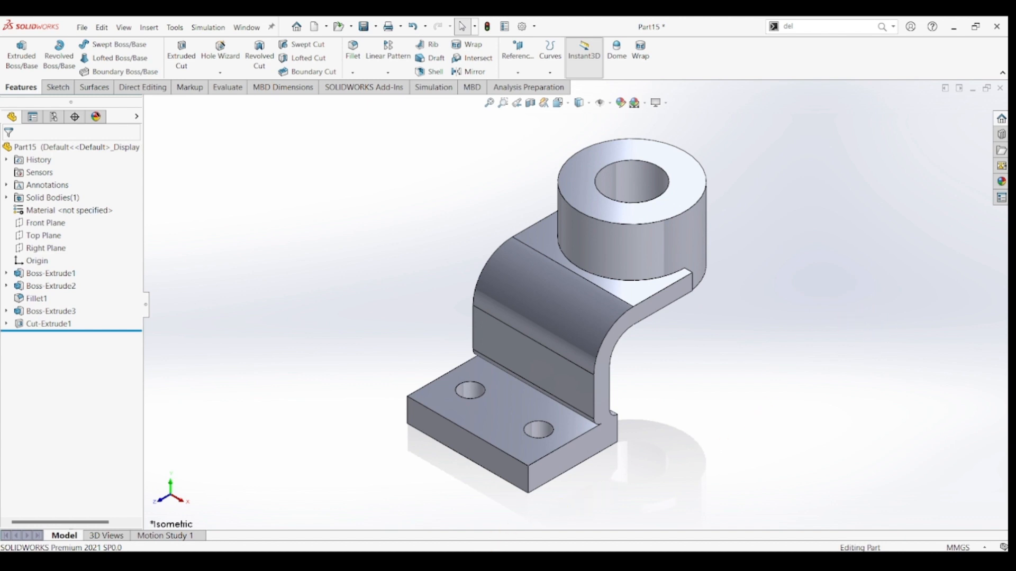
{"action": "key", "text": "alt+Tab"}
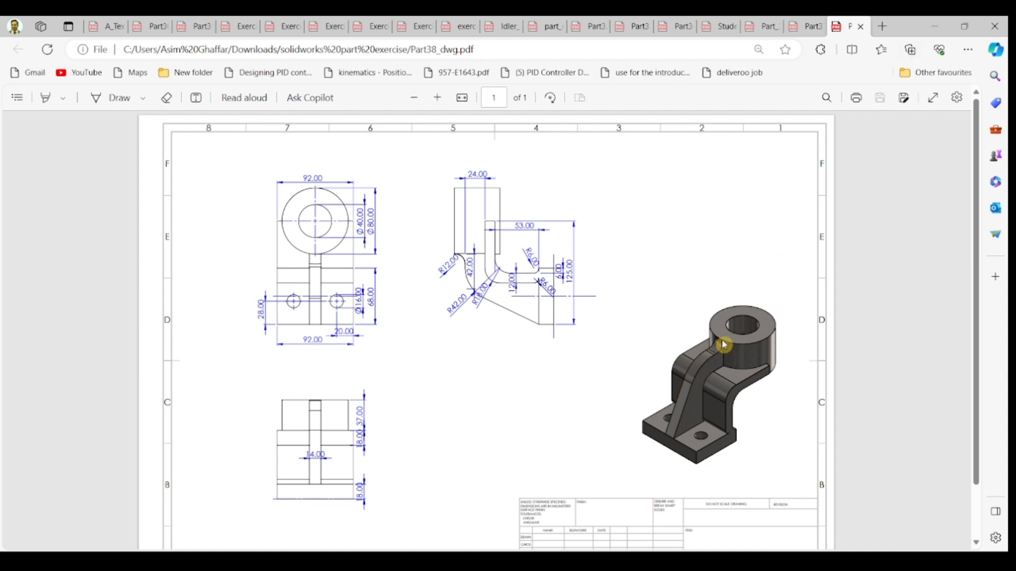
{"action": "left_click", "coordinate": [933, 26]}
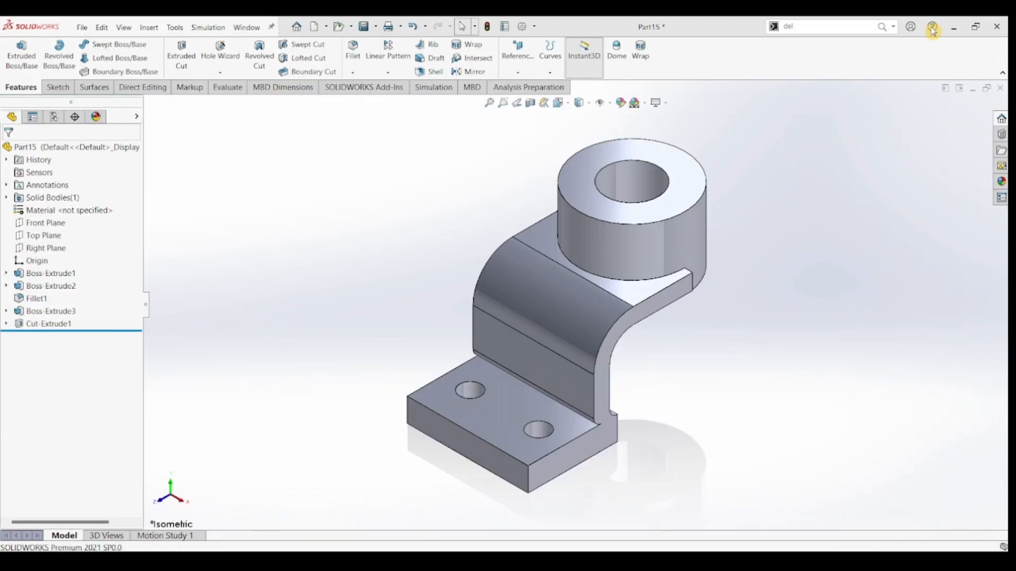
{"action": "left_click", "coordinate": [47, 249]}
{"action": "left_click", "coordinate": [58, 87]}
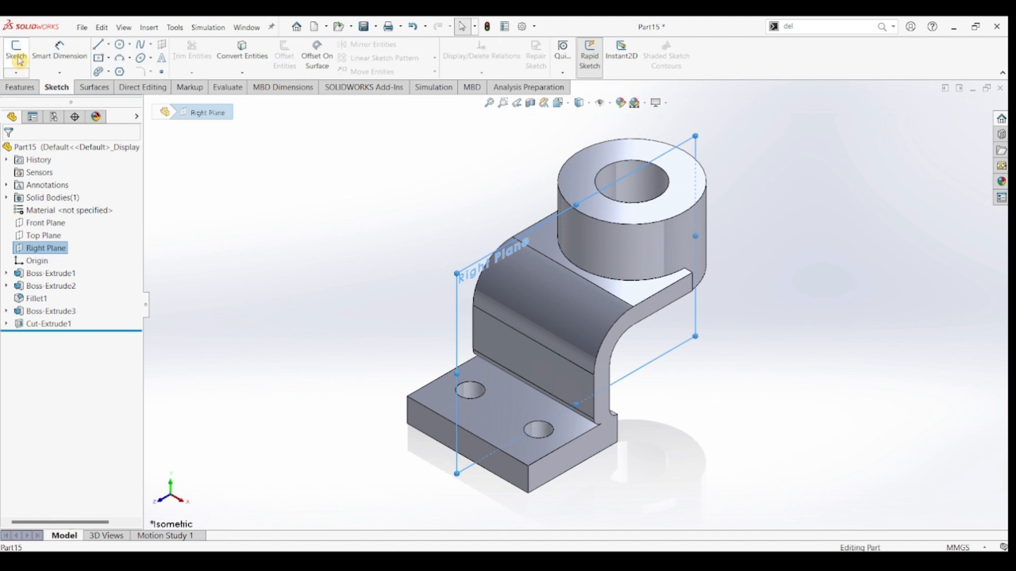
{"action": "left_click", "coordinate": [16, 53]}
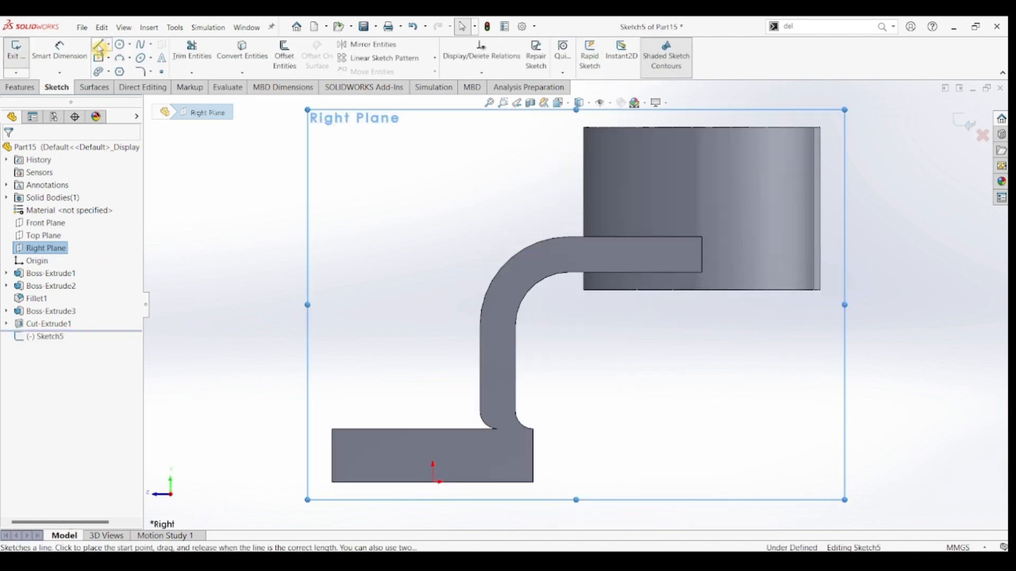
Sketch a horizontal line about 43 mm long from the boss's outer edge, continued by a slanted line to the base plate's upper front corner.
{"action": "left_click", "coordinate": [98, 45]}
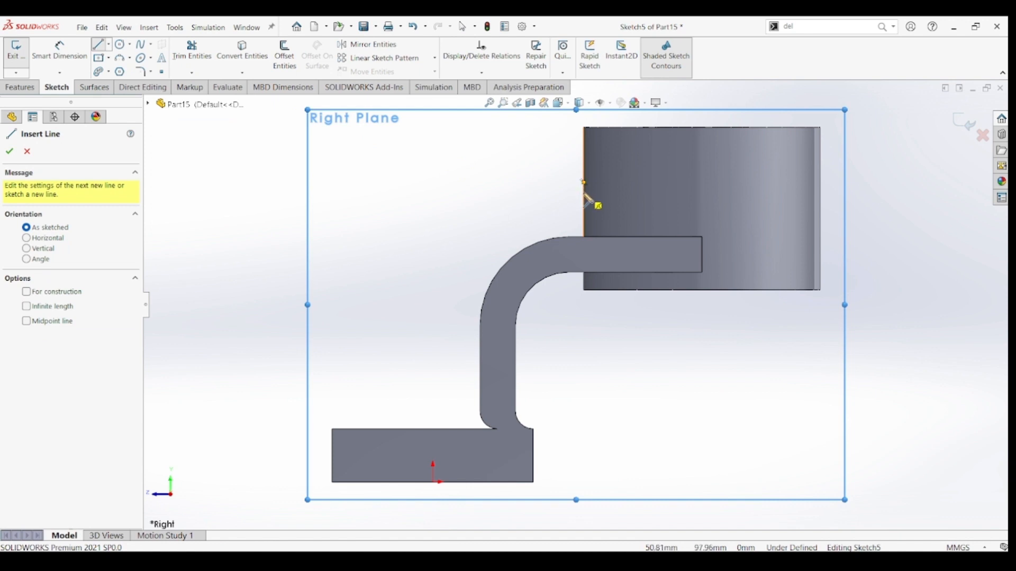
{"action": "left_click", "coordinate": [584, 192]}
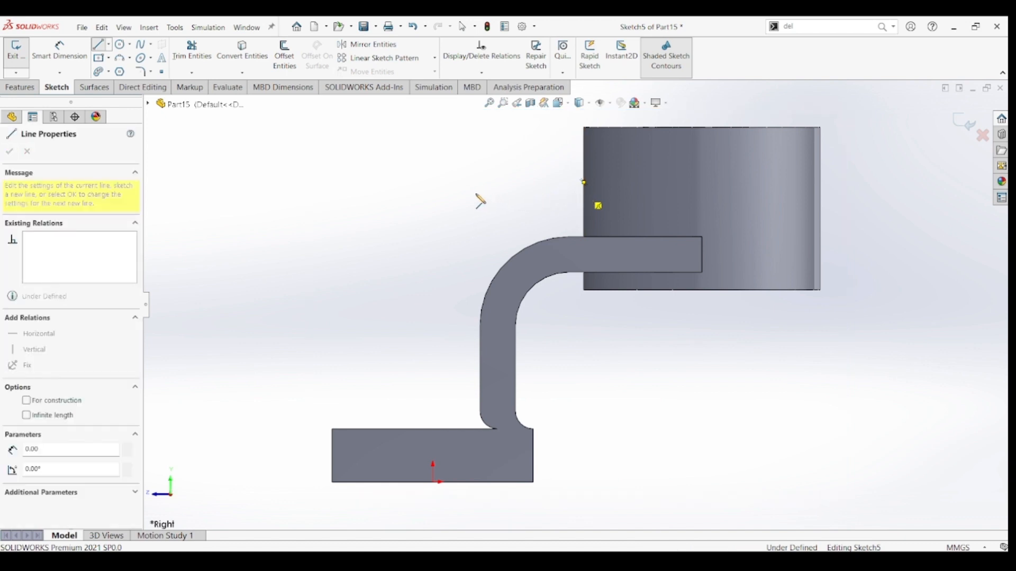
{"action": "left_click", "coordinate": [458, 192]}
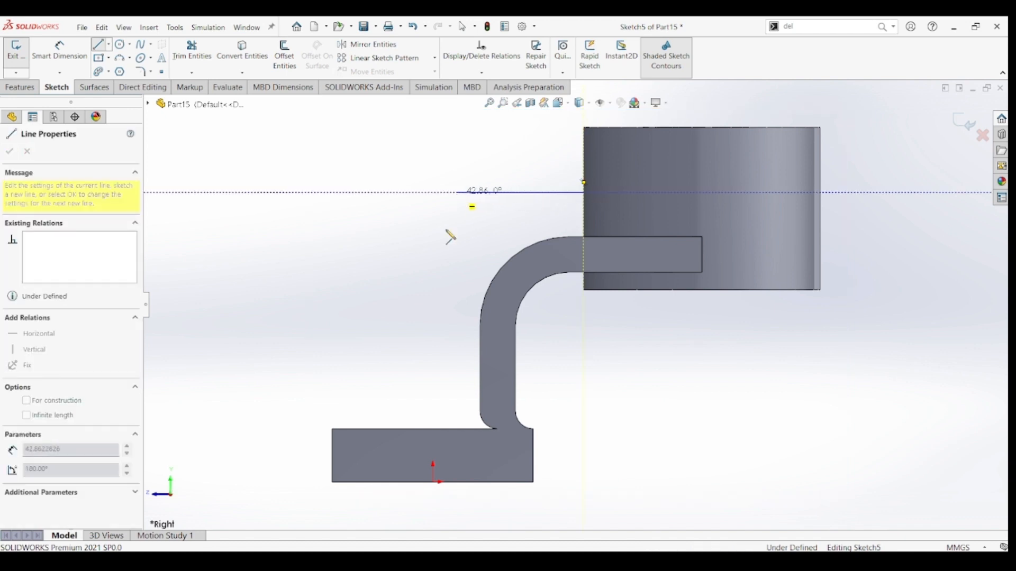
{"action": "left_click", "coordinate": [333, 429]}
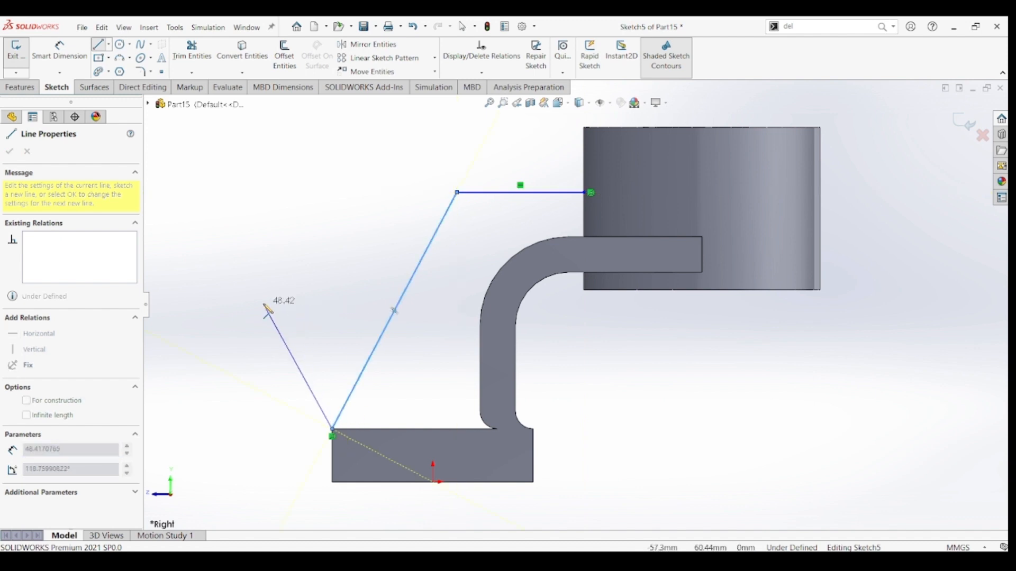
{"action": "key", "text": "Escape"}
{"action": "key", "text": "Escape"}
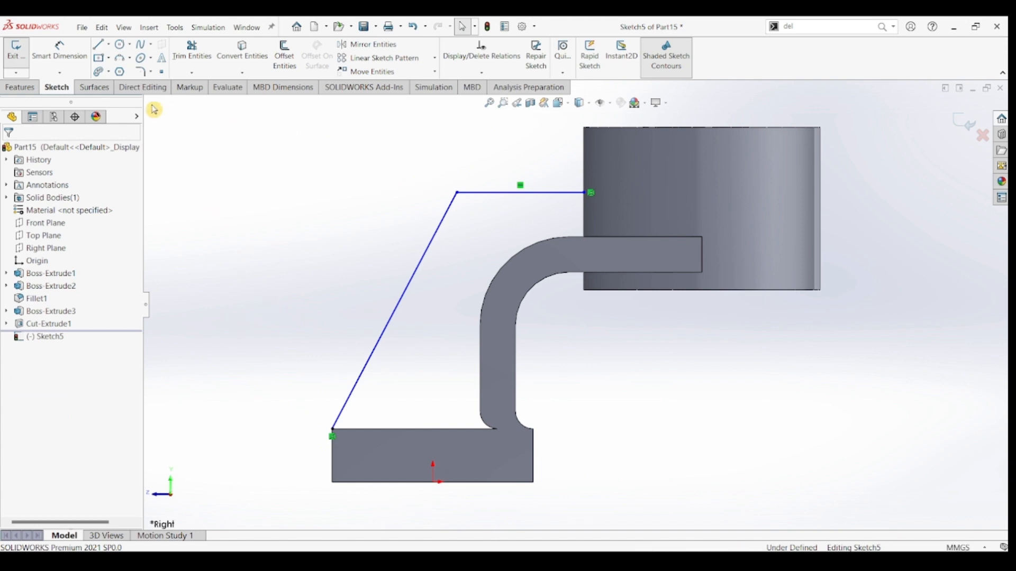
Dimension the horizontal rib line 24 mm above the arm's upper edge.
{"action": "left_click", "coordinate": [60, 50]}
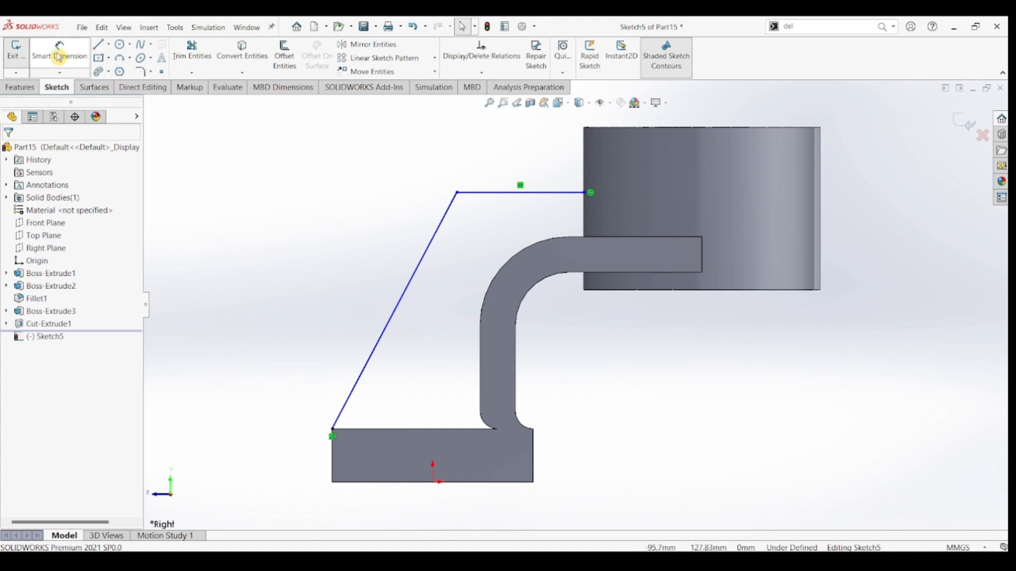
{"action": "left_click", "coordinate": [577, 194]}
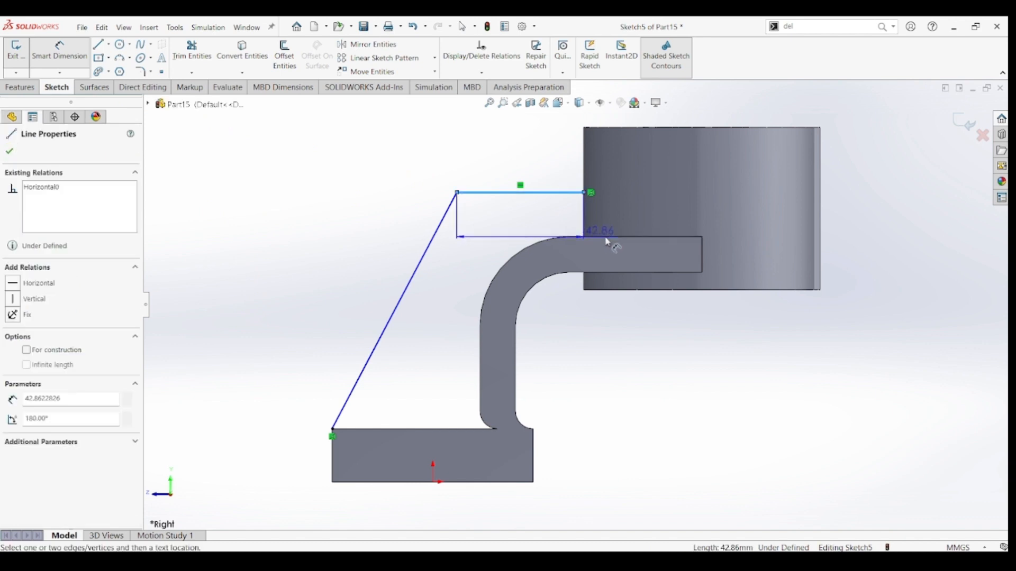
{"action": "left_click", "coordinate": [617, 237]}
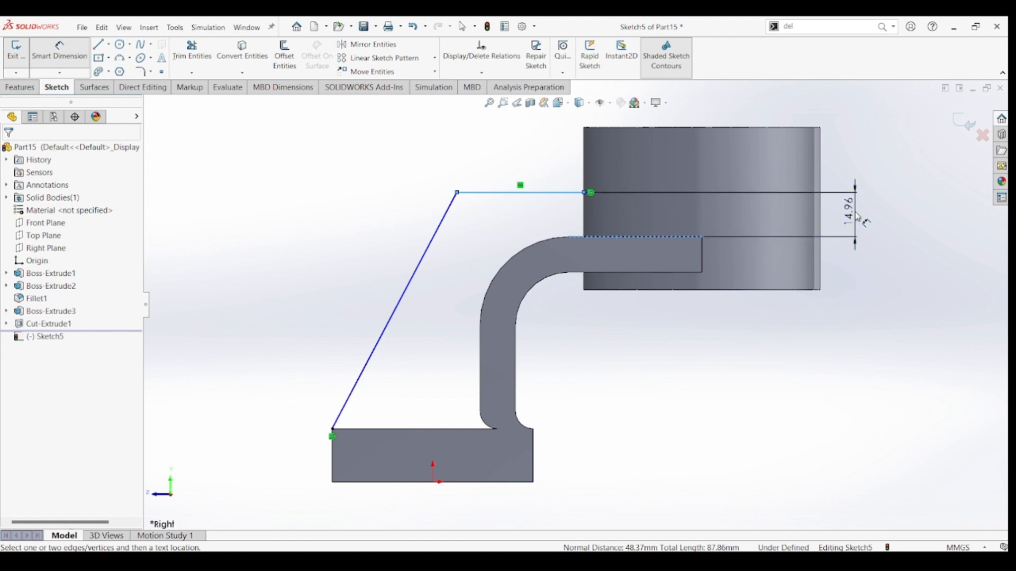
{"action": "left_click", "coordinate": [858, 227]}
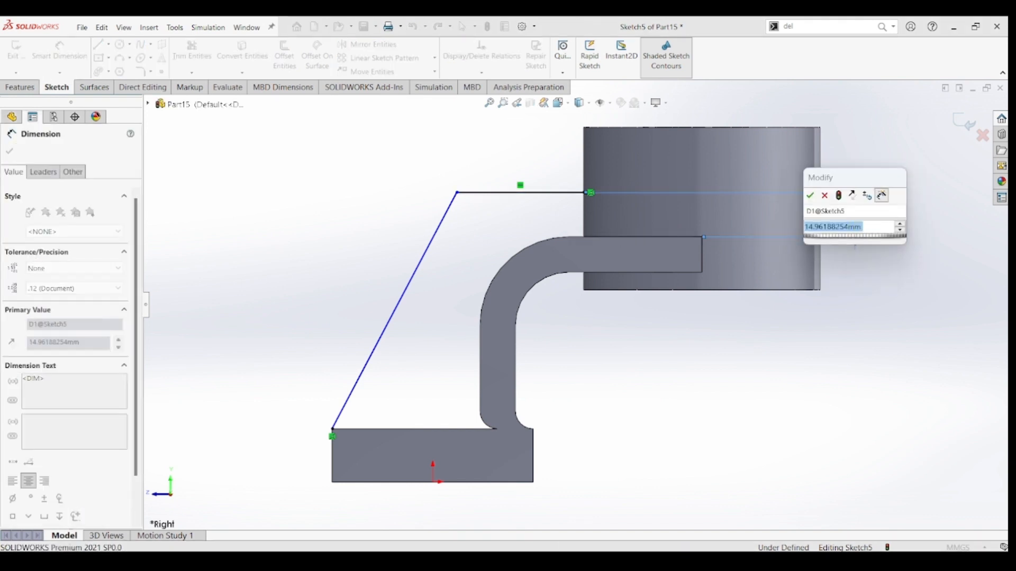
{"action": "key", "text": "Return"}
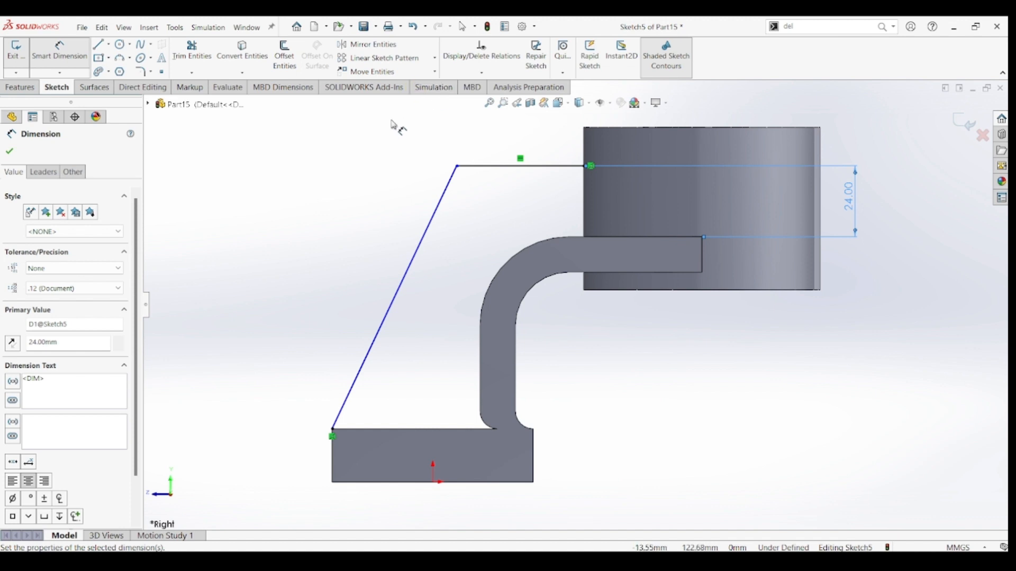
{"action": "left_click", "coordinate": [140, 71]}
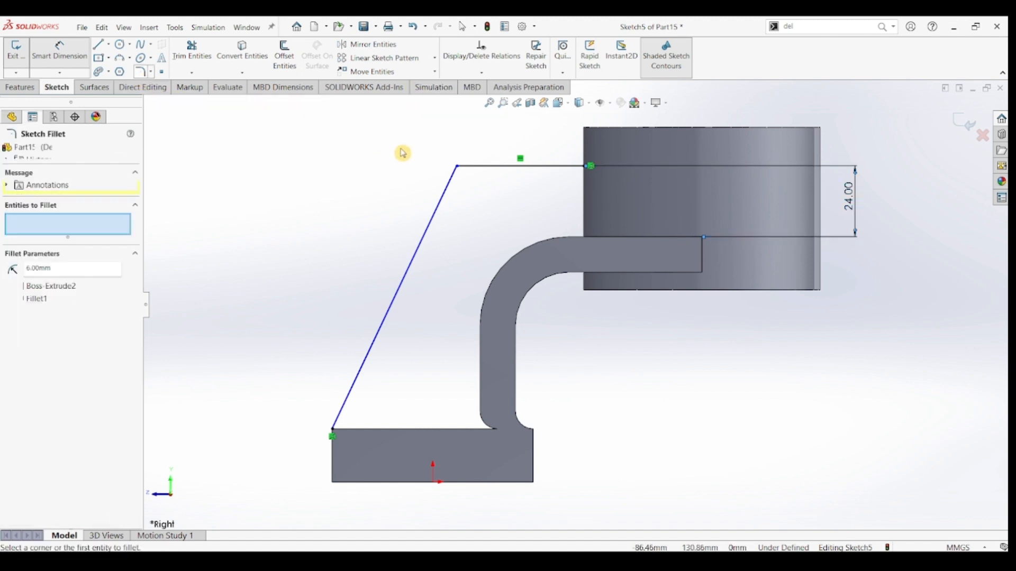
{"action": "left_click", "coordinate": [460, 171]}
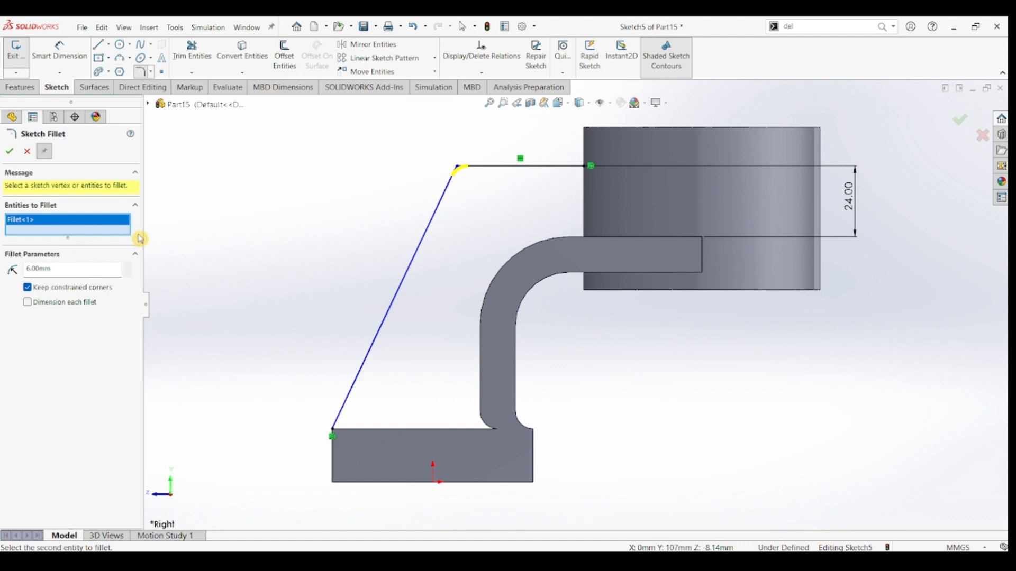
{"action": "key", "text": "Escape"}
{"action": "left_click", "coordinate": [28, 153]}
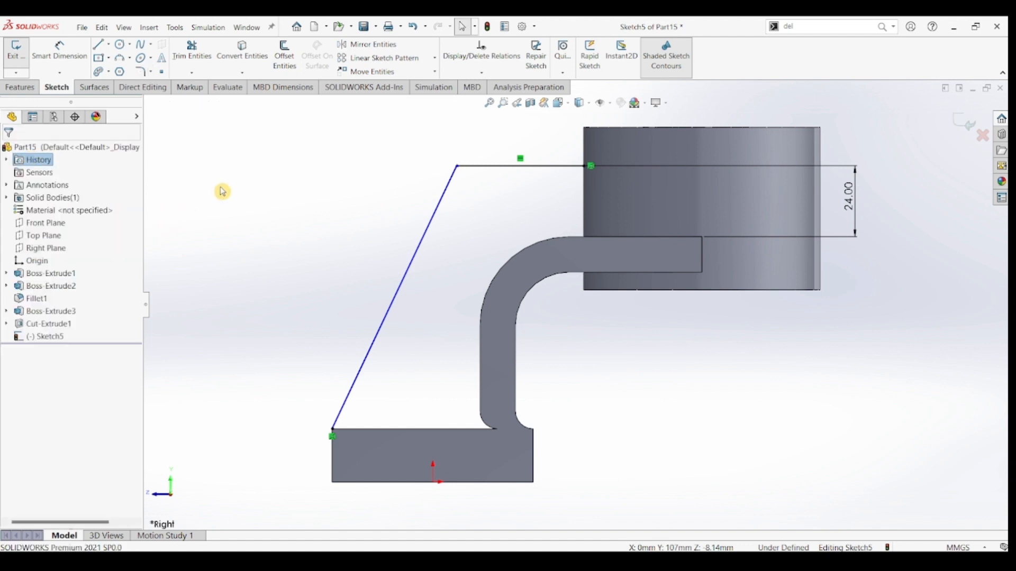
Dimension the horizontal rib line with a length of 42 mm.
{"action": "left_click", "coordinate": [59, 51]}
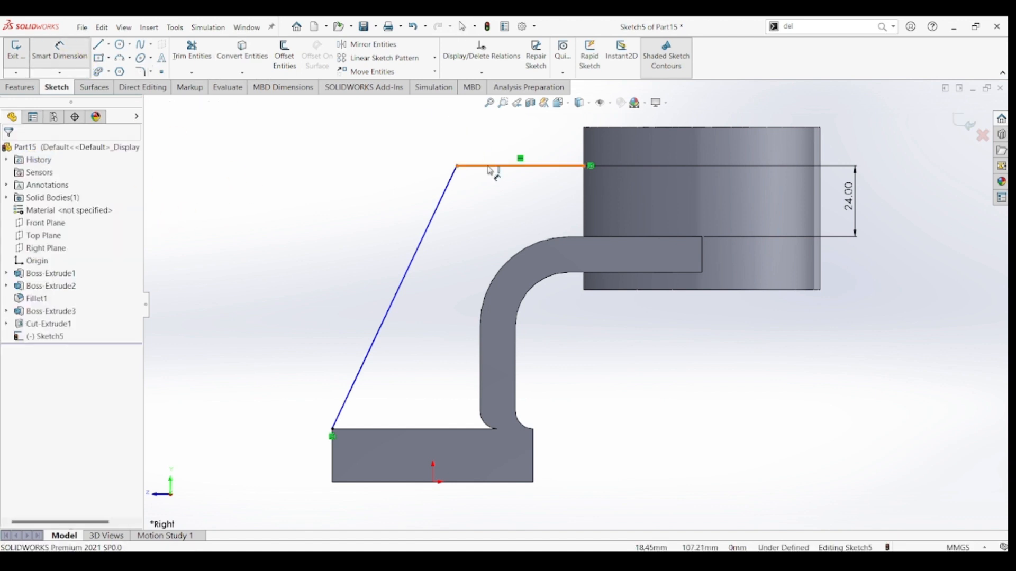
{"action": "left_click", "coordinate": [508, 161]}
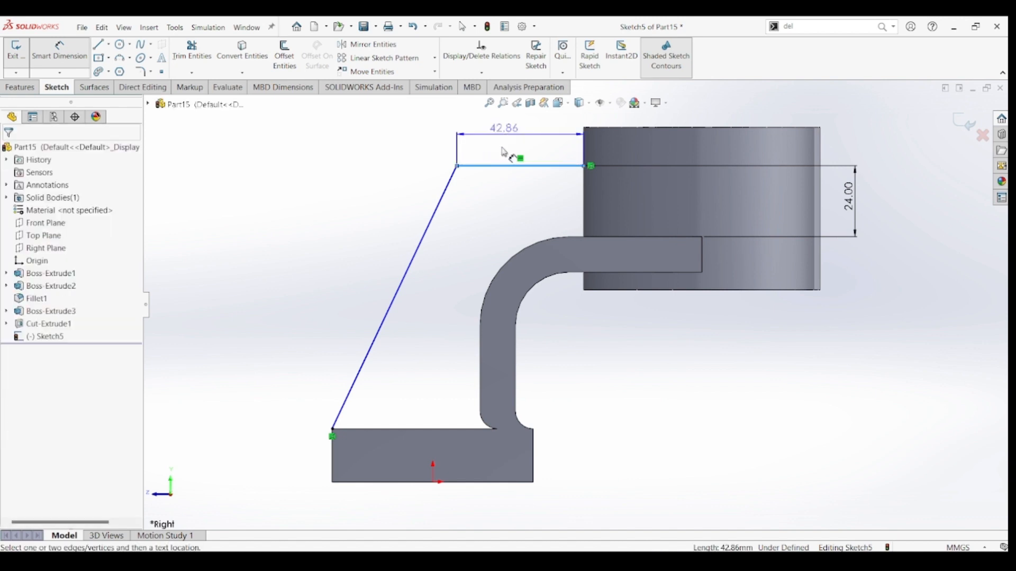
{"action": "left_click", "coordinate": [508, 156]}
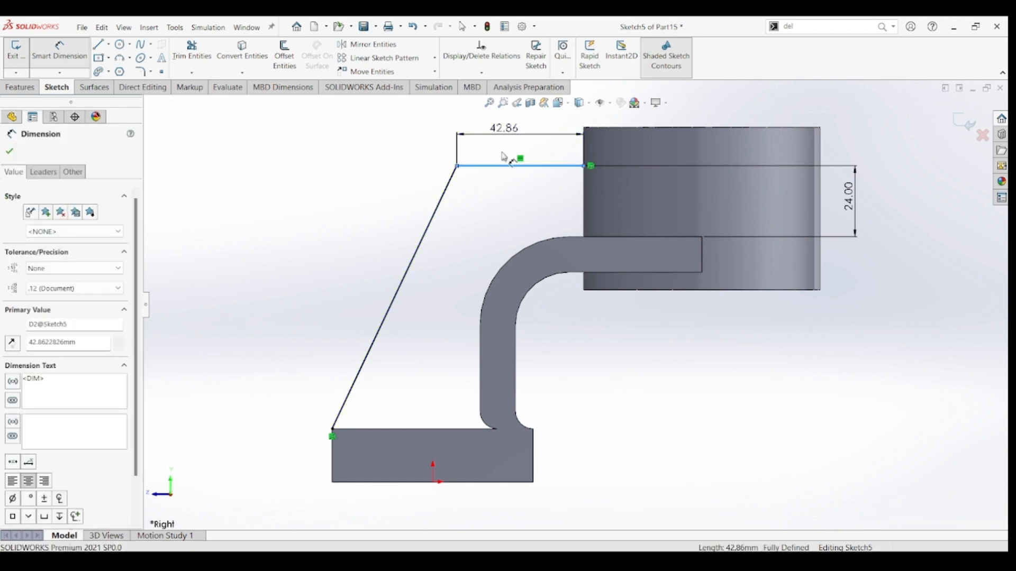
{"action": "type", "text": "42"}
{"action": "key", "text": "Return"}
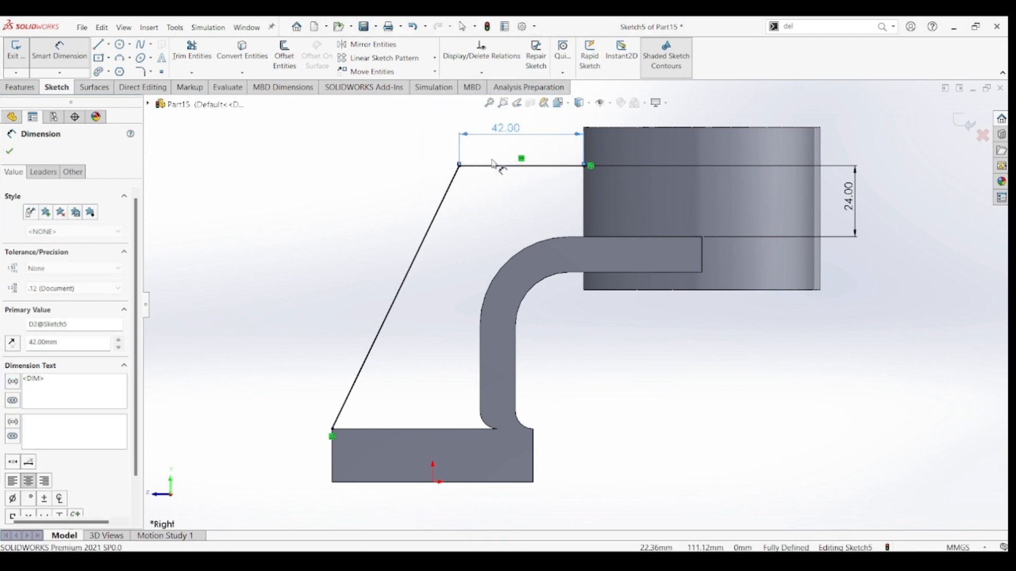
{"action": "key", "text": "Escape"}
Round the corner between the horizontal and slanted rib lines with a 42 mm sketch fillet.
{"action": "left_click", "coordinate": [138, 73]}
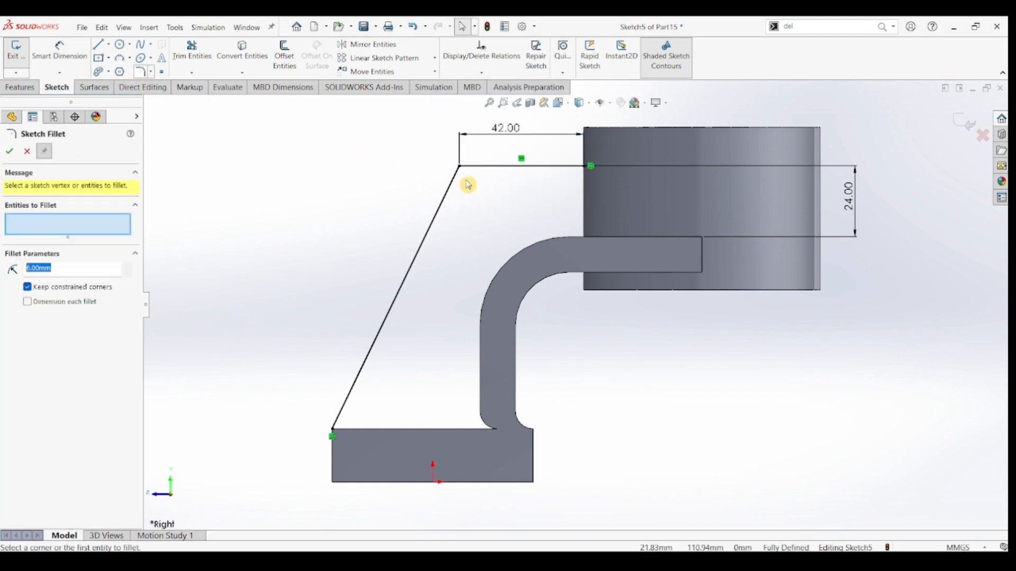
{"action": "left_click", "coordinate": [460, 169]}
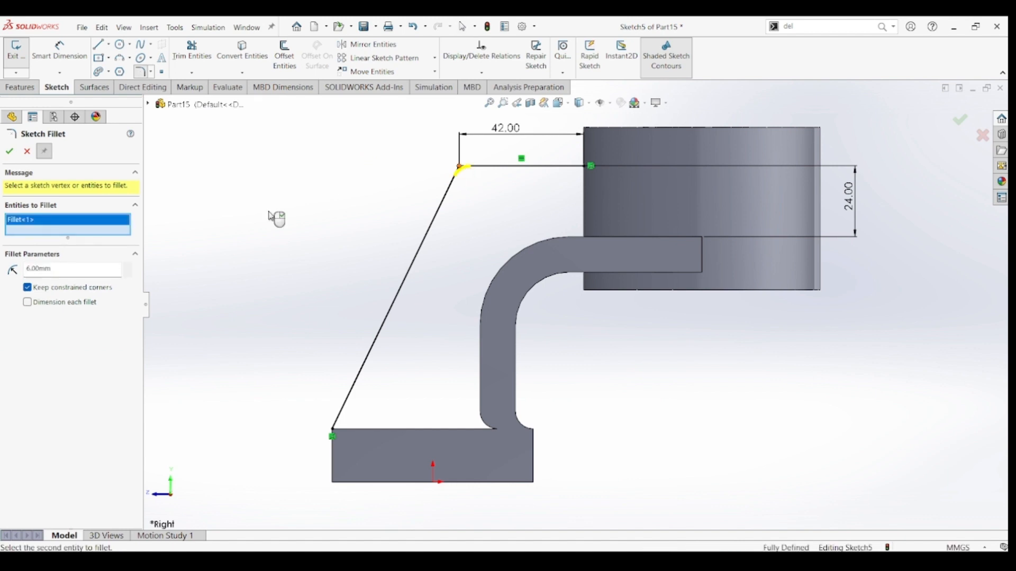
{"action": "type", "text": "42"}
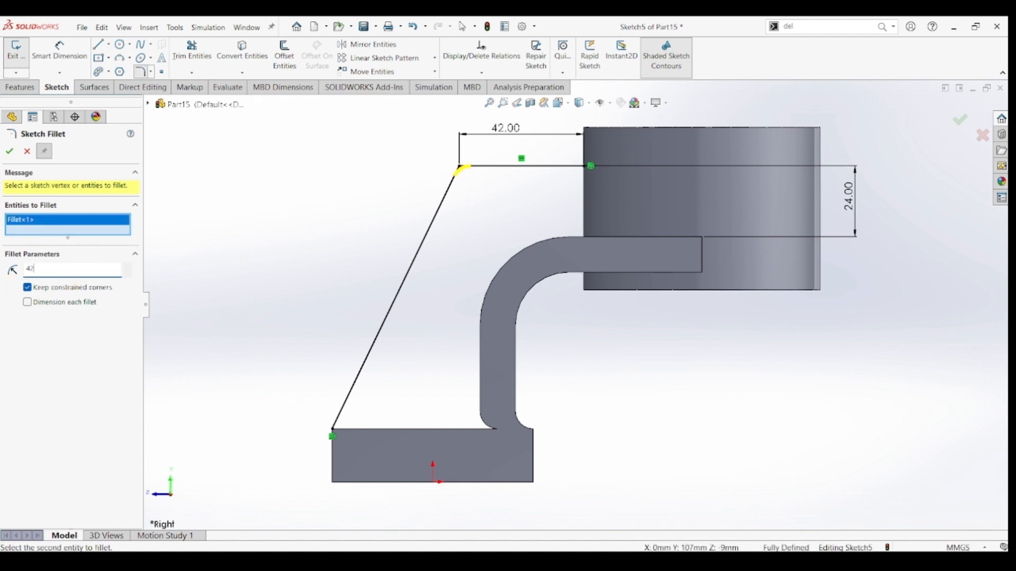
{"action": "key", "text": "Return"}
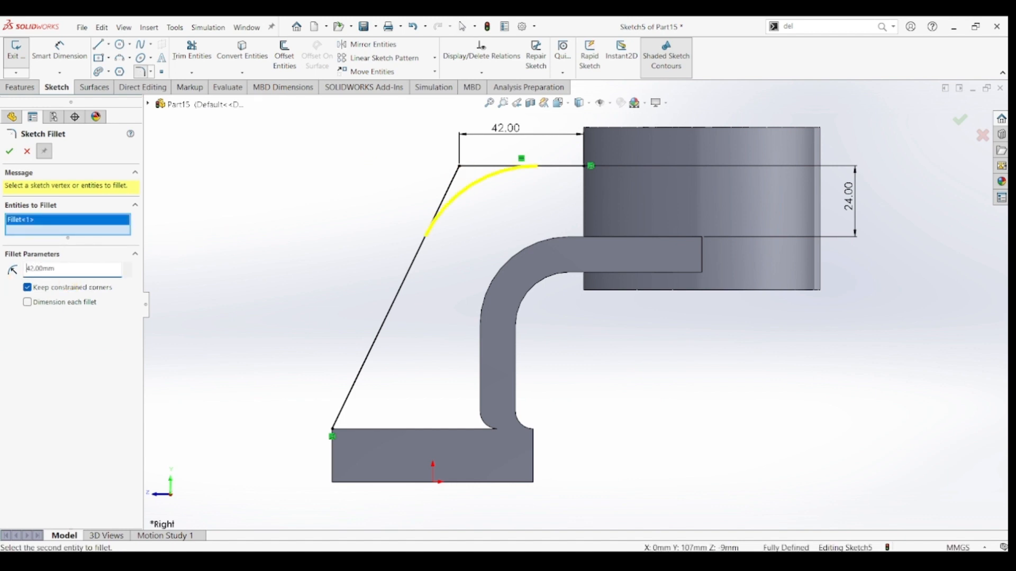
{"action": "left_click", "coordinate": [12, 153]}
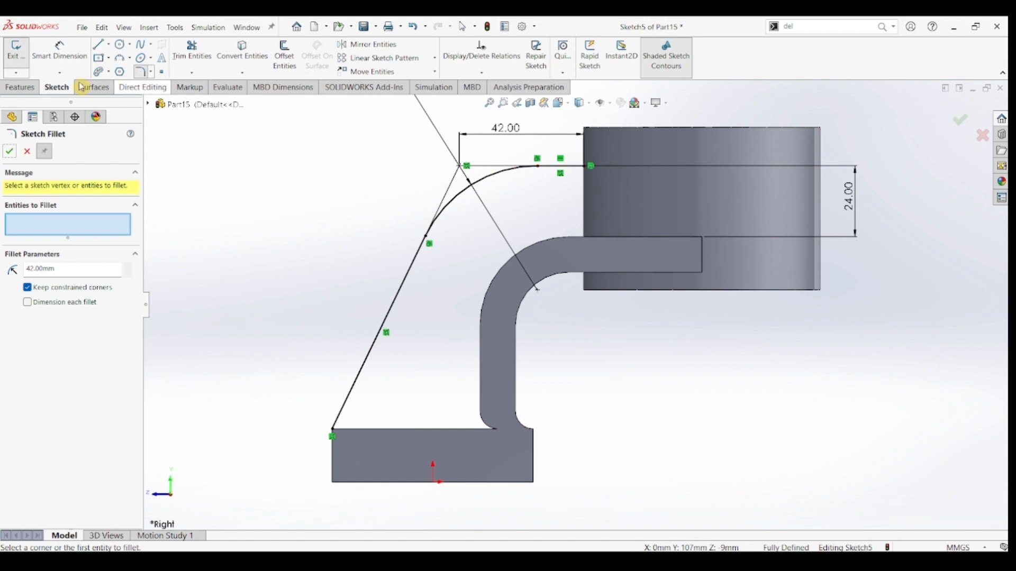
{"action": "left_click", "coordinate": [14, 89]}
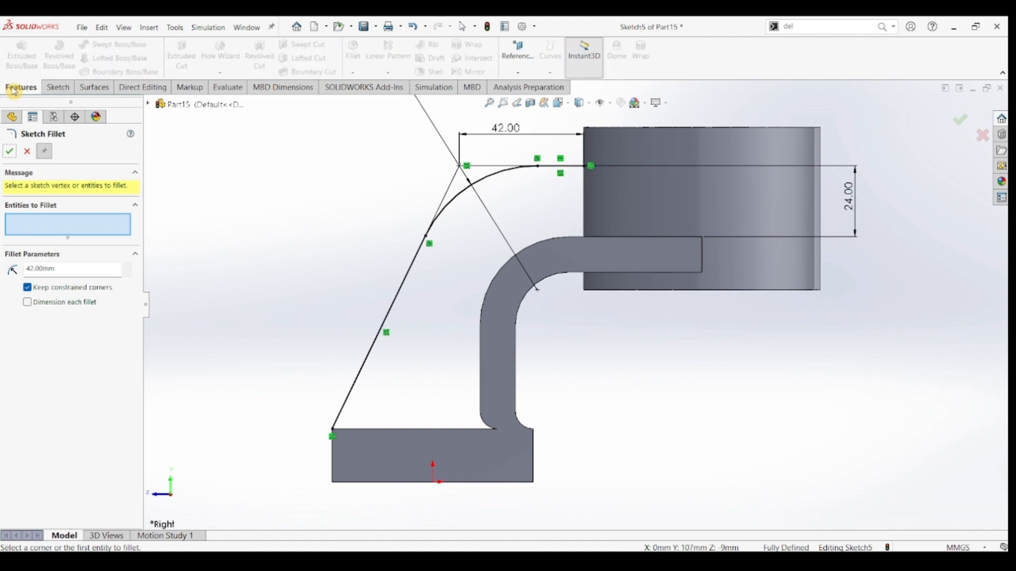
{"action": "left_click", "coordinate": [10, 154]}
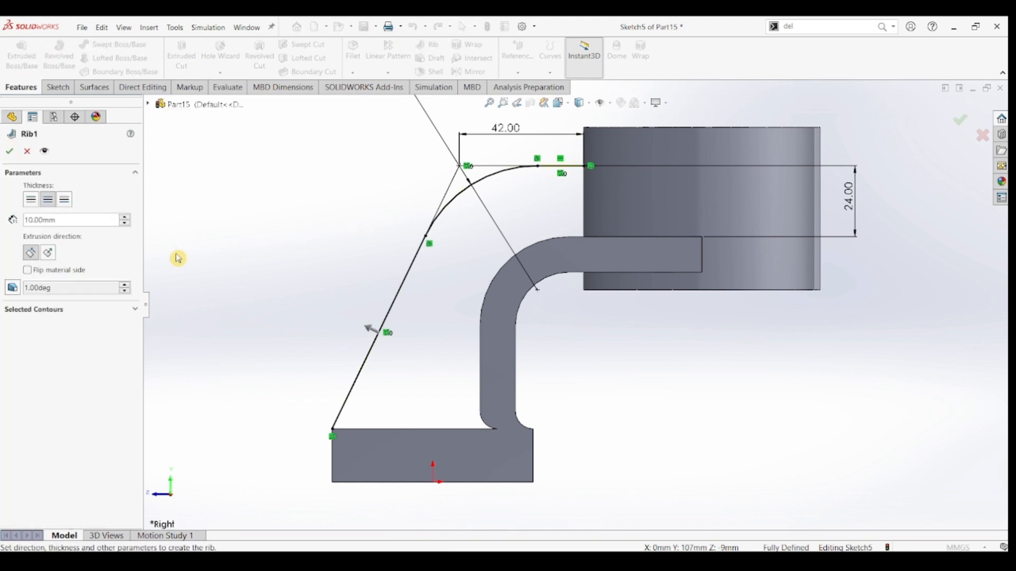
Create a 14 mm thick rib from the profile, with the material side flipped toward the arm.
{"action": "middle_click_drag", "start_coordinate": [262, 268], "coordinate": [288, 274]}
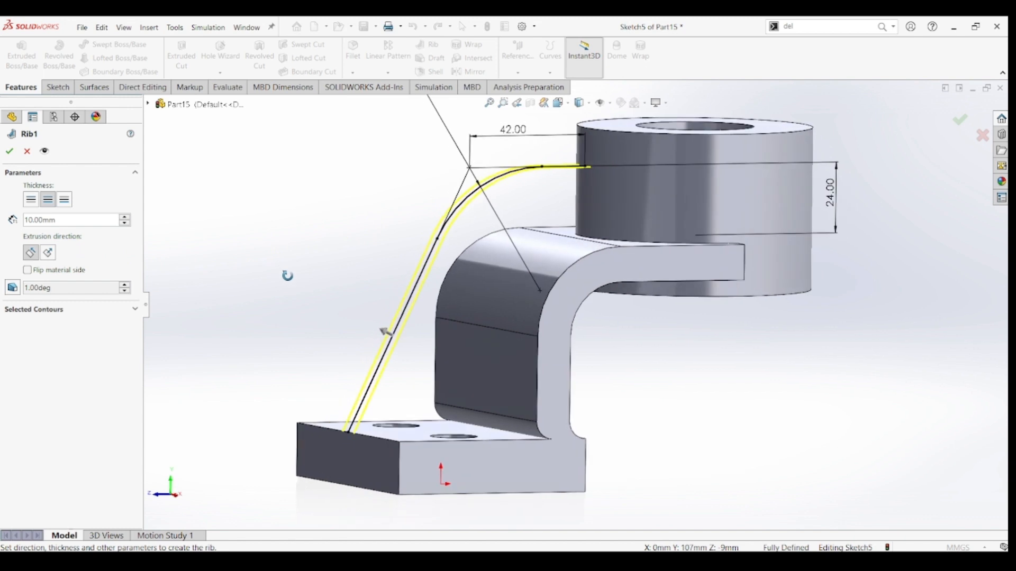
{"action": "left_click", "coordinate": [51, 220]}
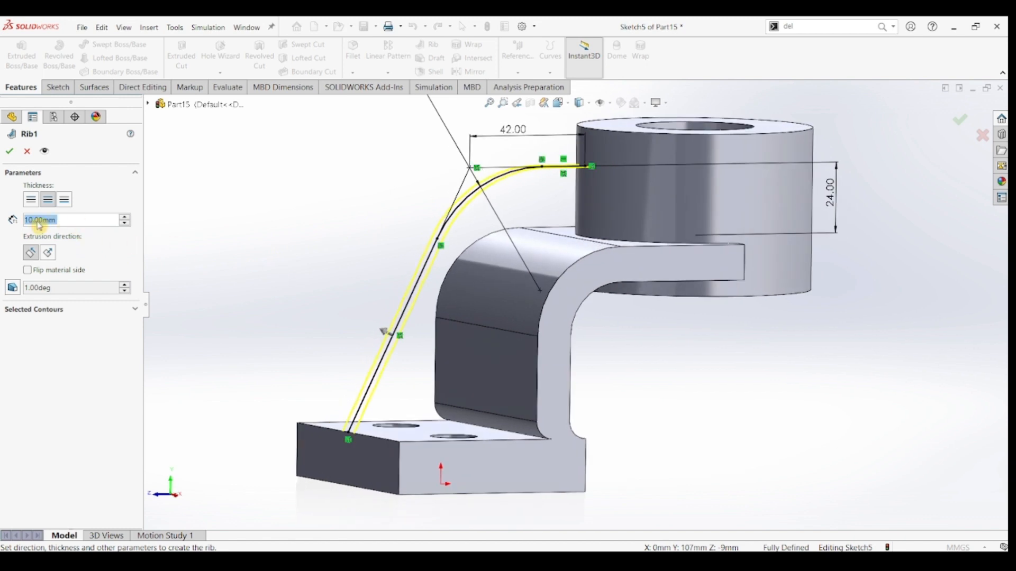
{"action": "type", "text": "14"}
{"action": "key", "text": "Return"}
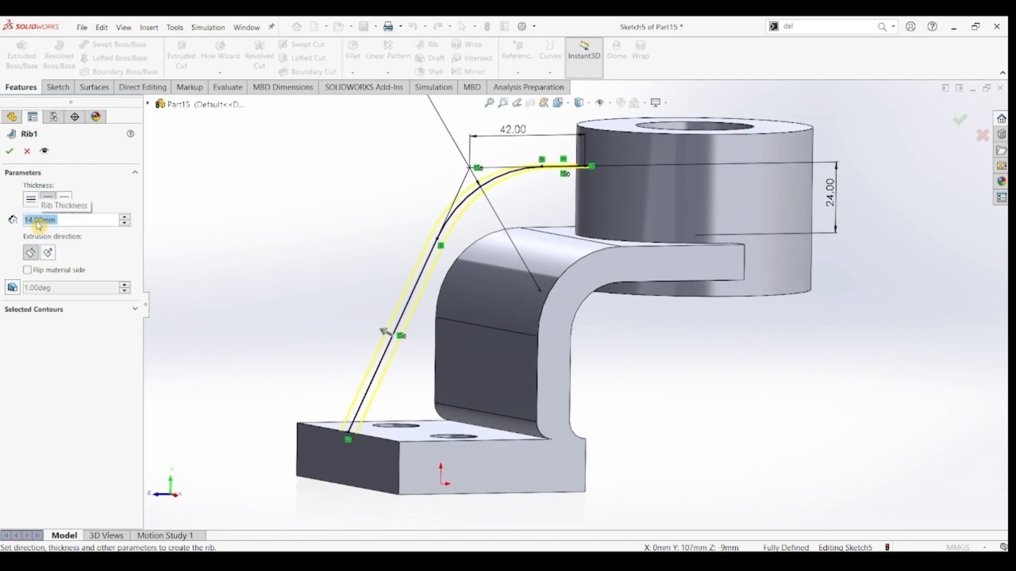
{"action": "middle_click_drag", "start_coordinate": [324, 341], "coordinate": [297, 317]}
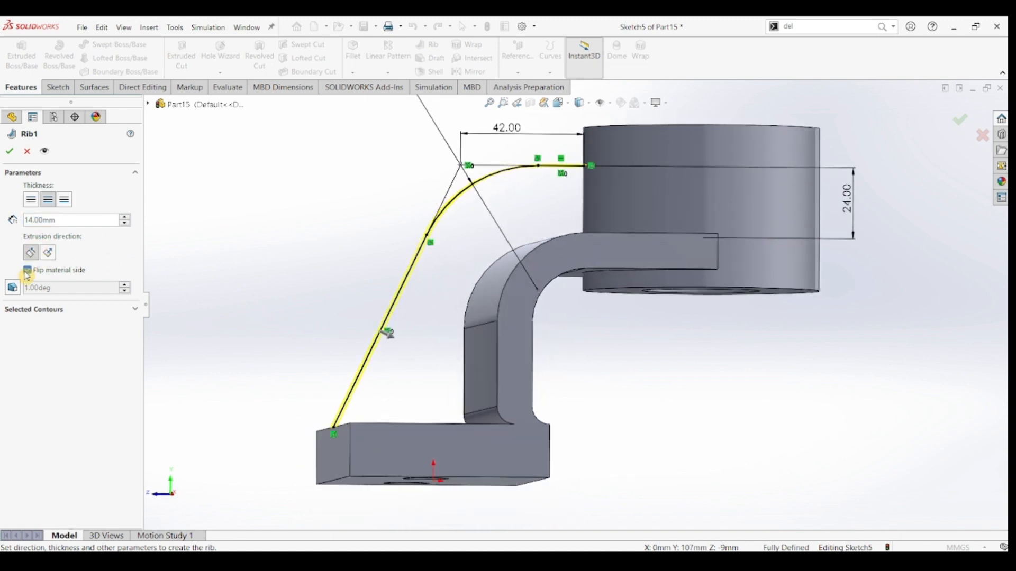
{"action": "left_click", "coordinate": [12, 153]}
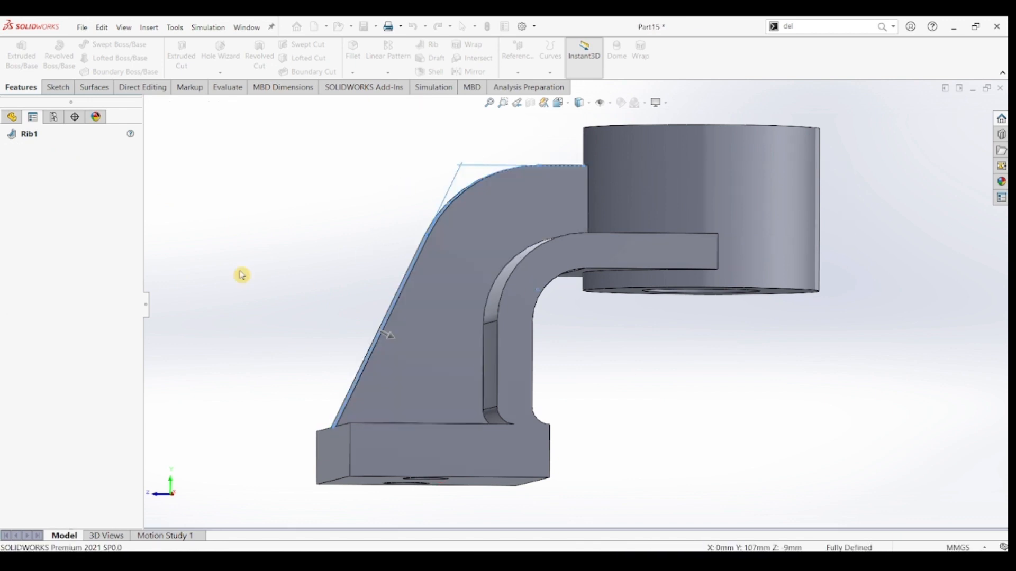
Fillet the edge where the rib's top face meets the cylindrical boss with a 12 mm radius.
{"action": "middle_click_drag", "start_coordinate": [303, 284], "coordinate": [336, 359]}
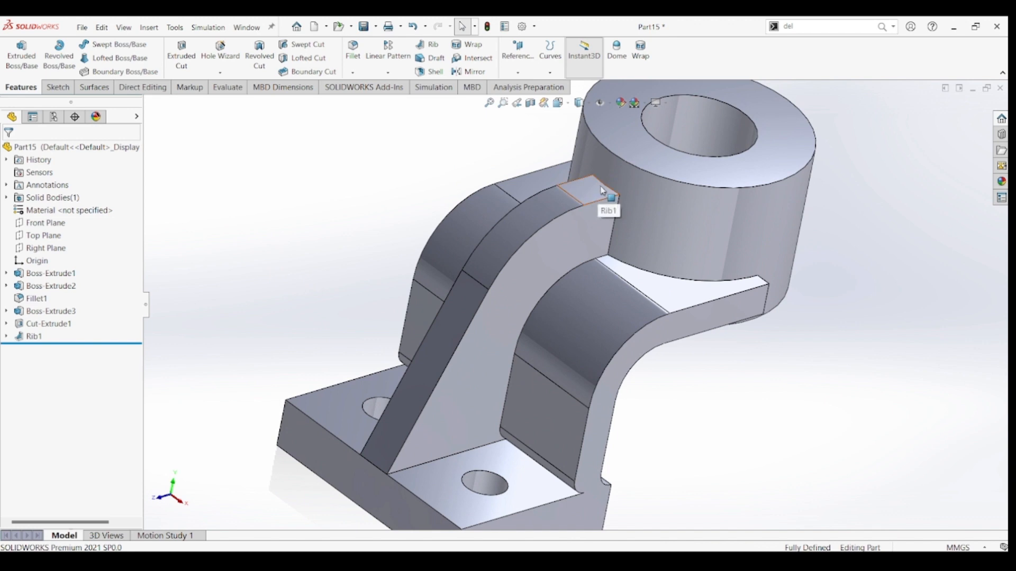
{"action": "left_click", "coordinate": [352, 53]}
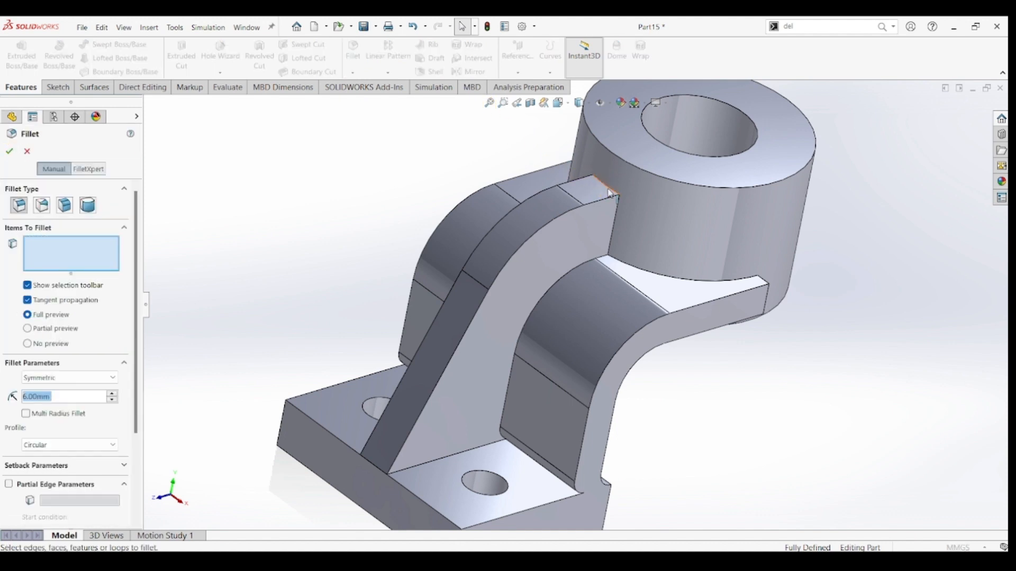
{"action": "left_click", "coordinate": [609, 191]}
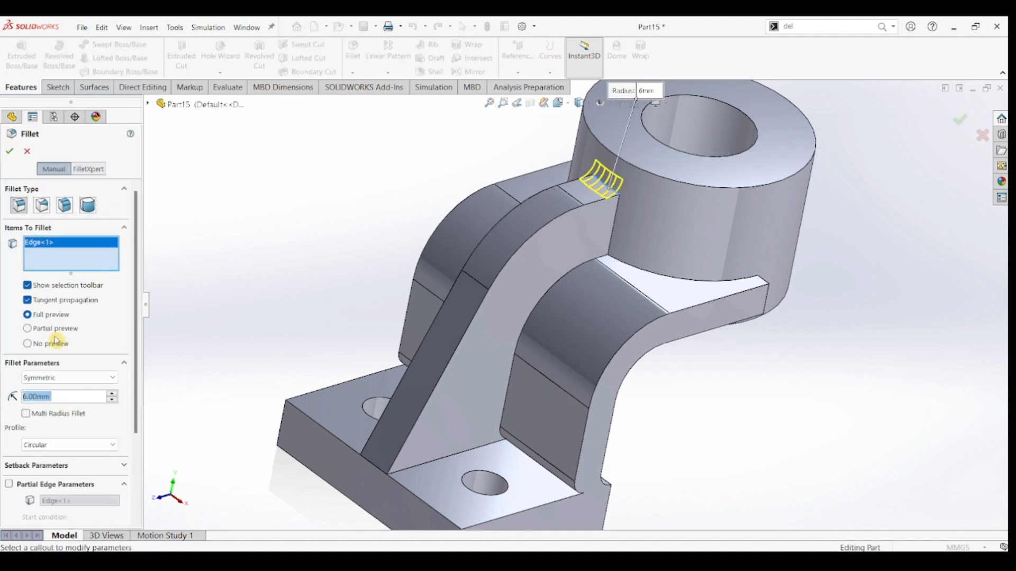
{"action": "type", "text": "12"}
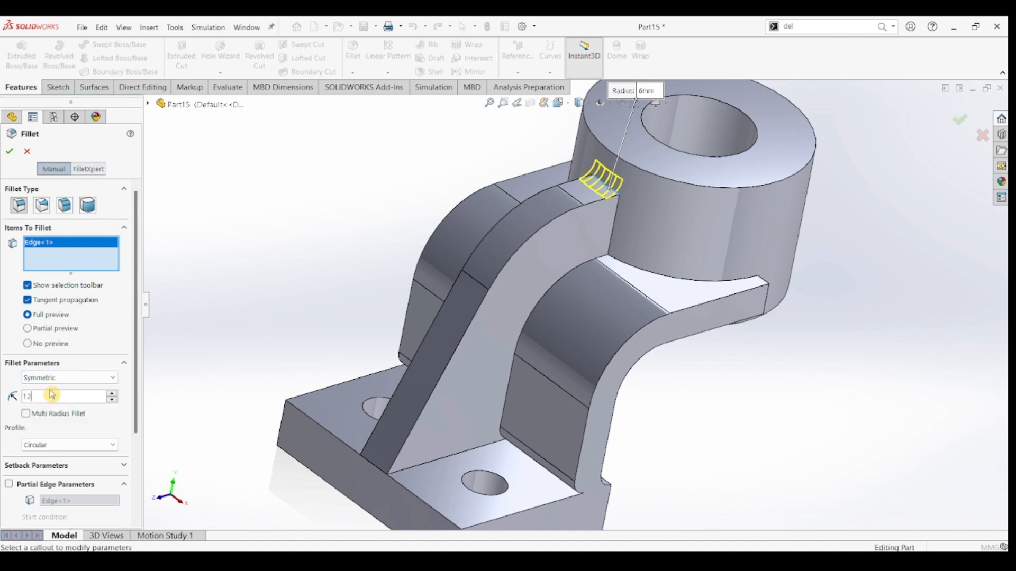
{"action": "key", "text": "Return"}
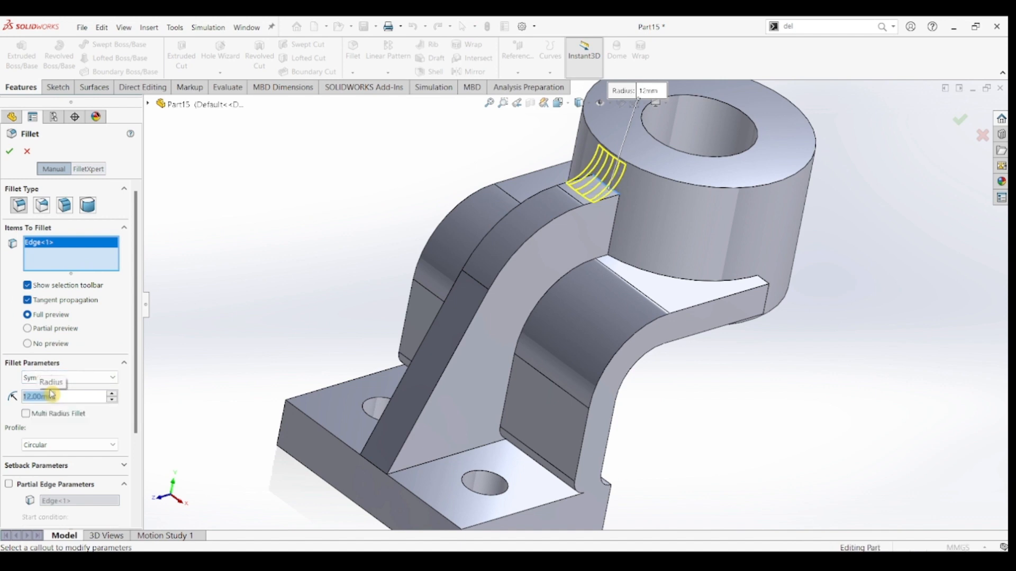
{"action": "left_click", "coordinate": [9, 154]}
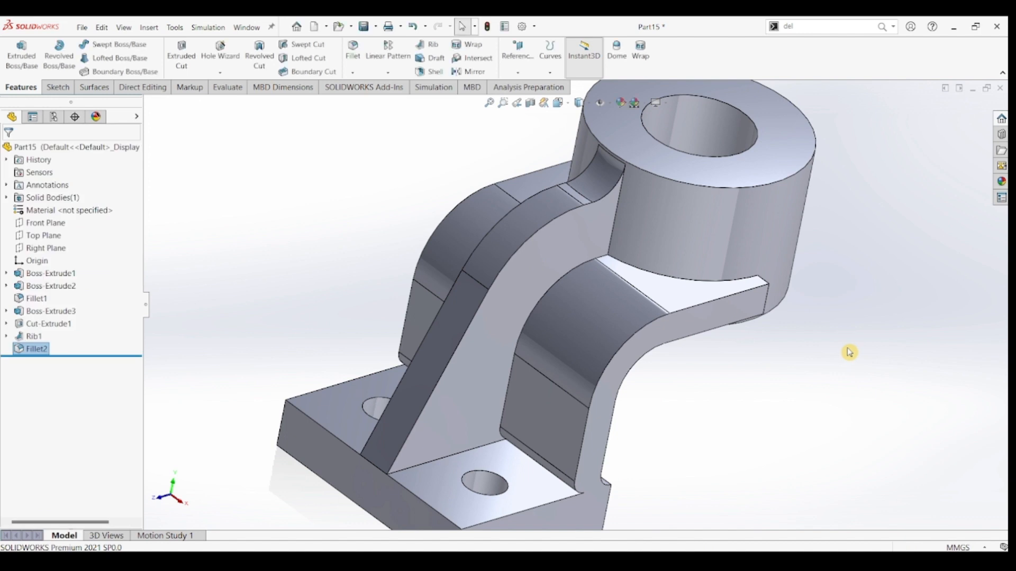
Show the bracket in isometric view and apply the polished steel appearance to the whole part.
{"action": "left_click", "coordinate": [848, 354]}
{"action": "key", "text": "ctrl+7"}
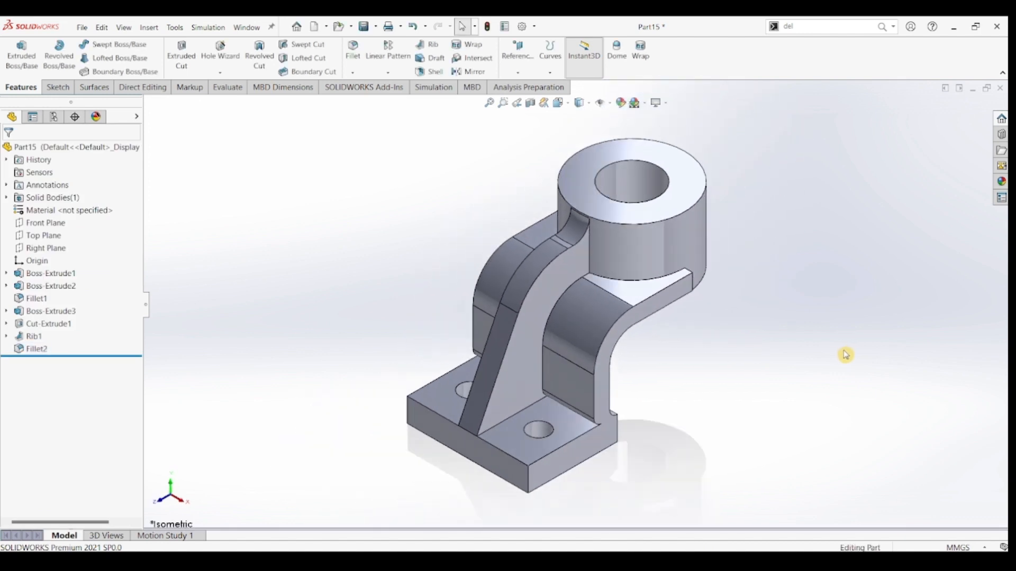
{"action": "left_click", "coordinate": [1001, 182]}
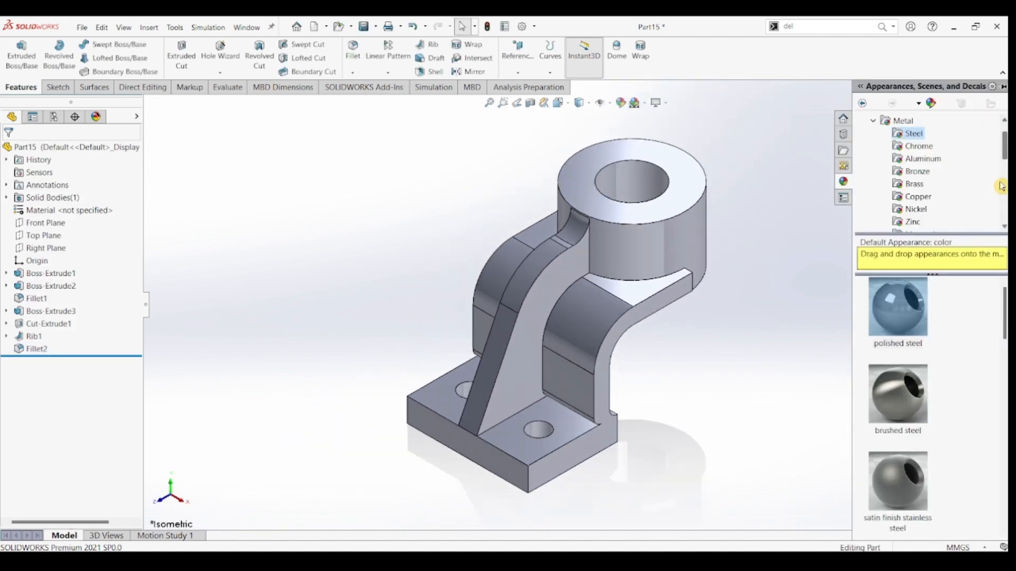
{"action": "double_click", "coordinate": [908, 310]}
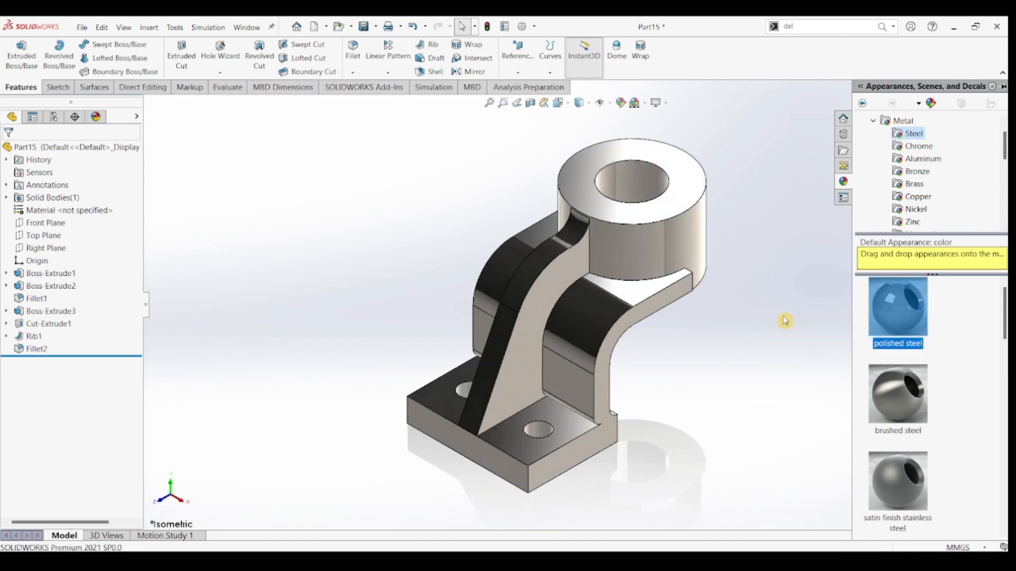